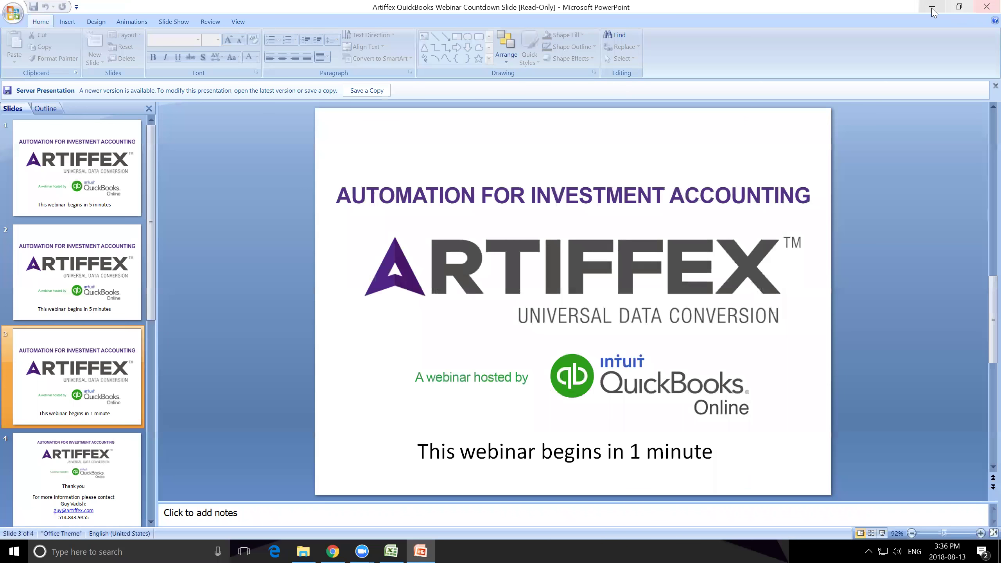
Switch to the F-Engine page in Chrome and open account and upload management for the INTUIT DEMO client
{"action": "key", "text": "alt+Tab"}
{"action": "left_click", "coordinate": [332, 551]}
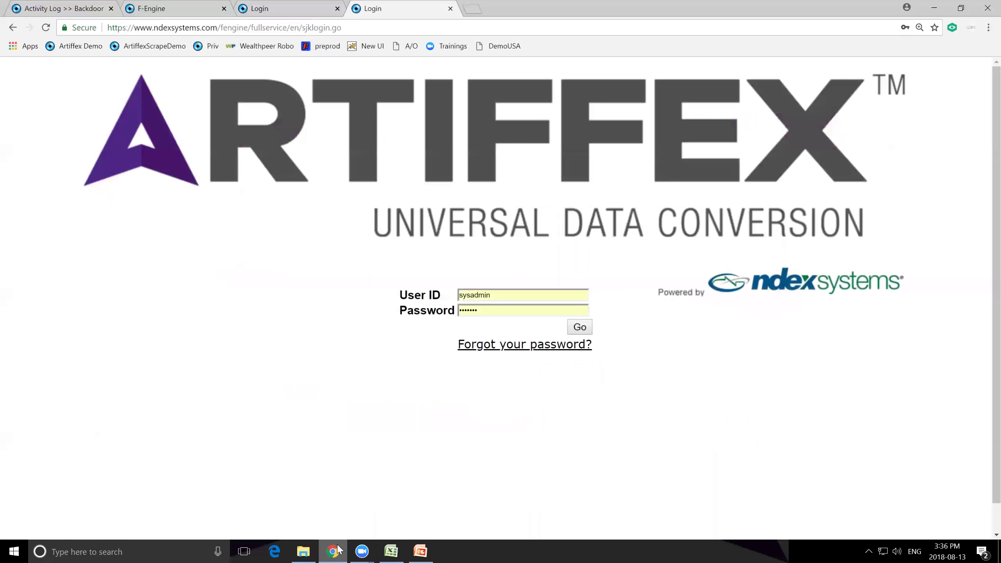
{"action": "left_click", "coordinate": [161, 9]}
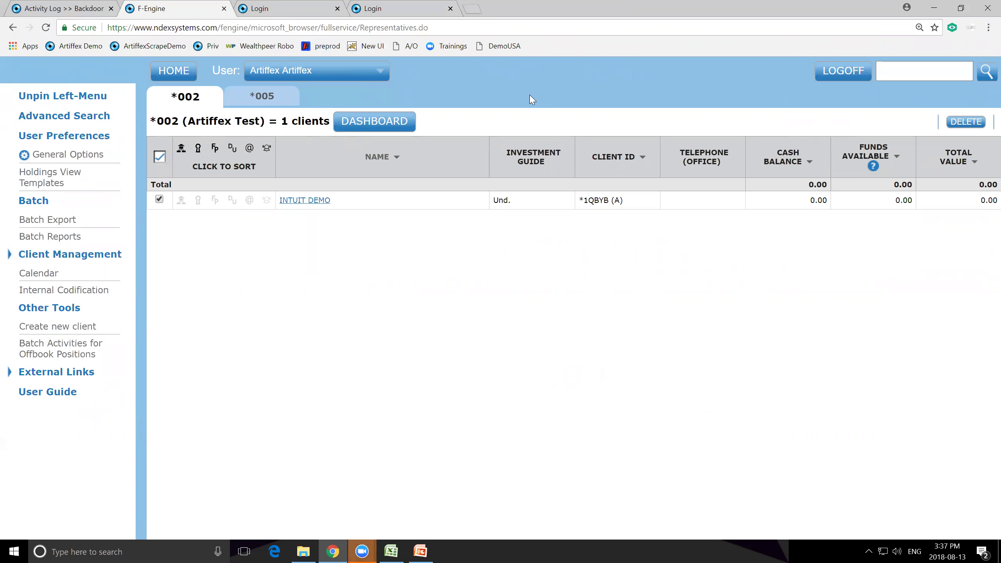
{"action": "left_click", "coordinate": [362, 551]}
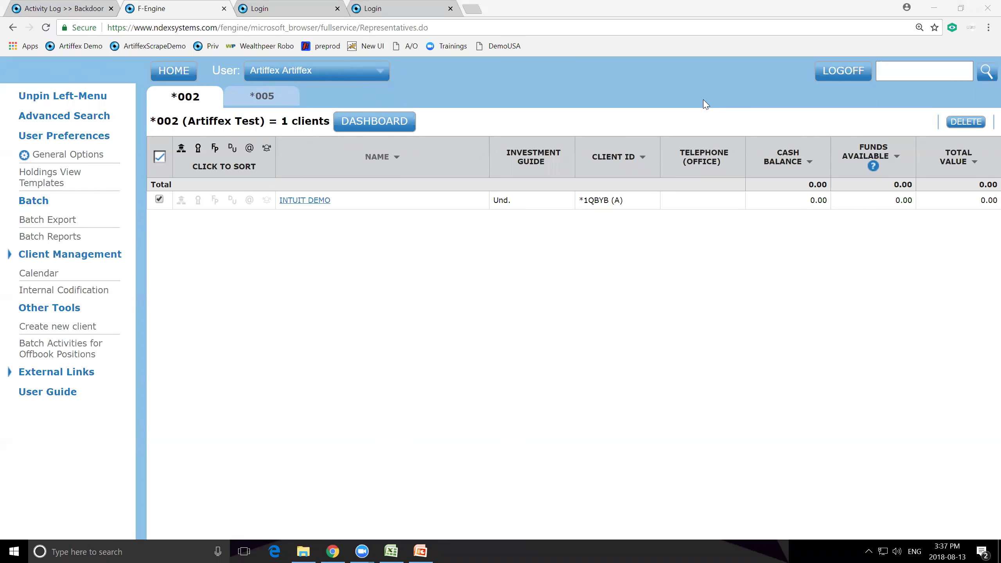
{"action": "left_click", "coordinate": [306, 201]}
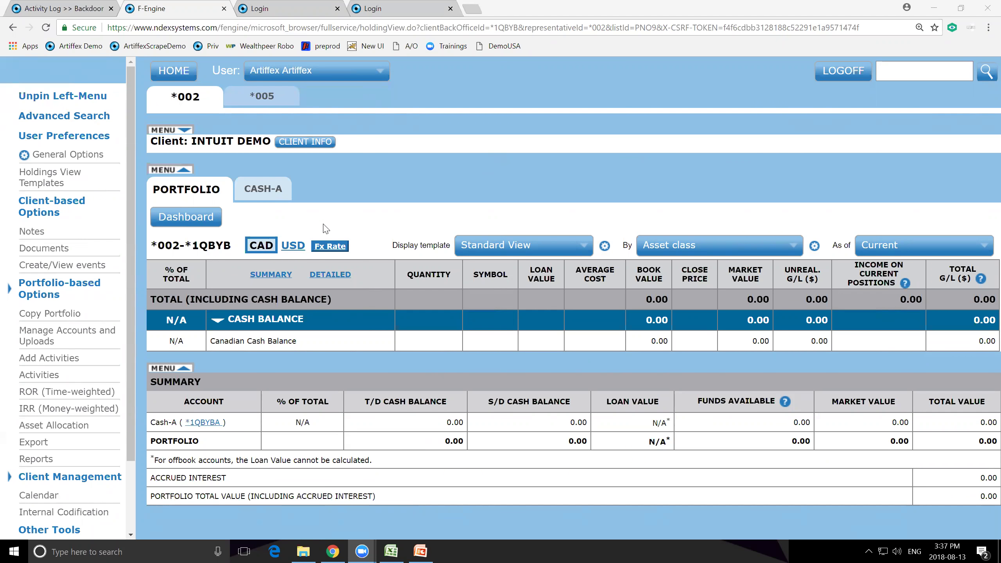
{"action": "left_click", "coordinate": [34, 337]}
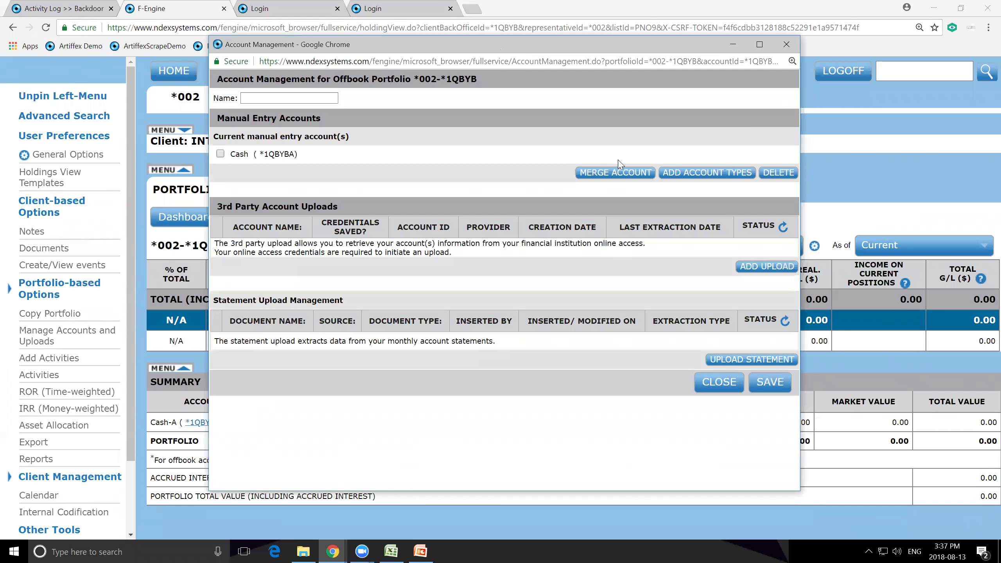
Examine the manual entry accounts, third-party account uploads and statement upload sections of the account management window
{"action": "key", "text": "ctrl+plus"}
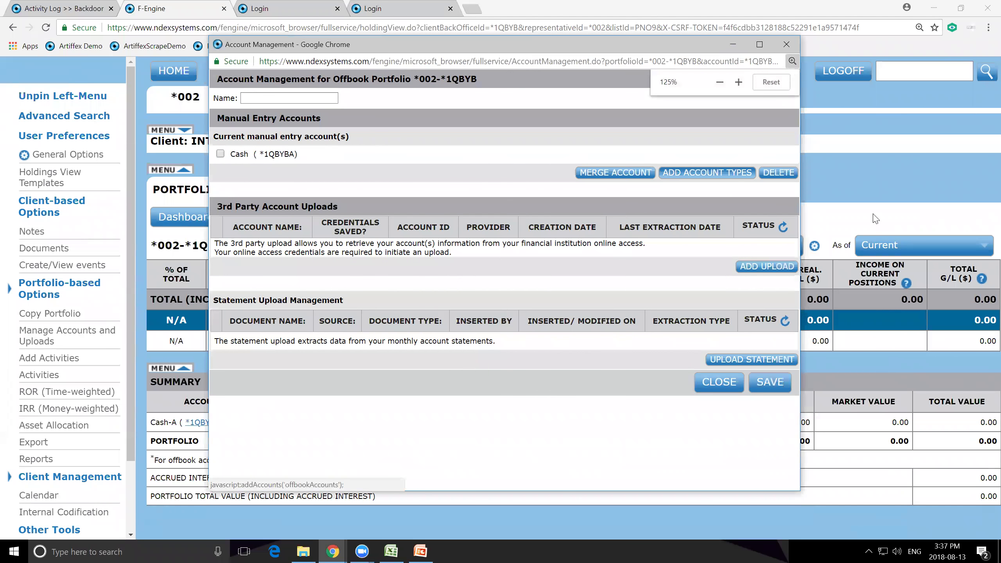
{"action": "key", "text": "ctrl+minus"}
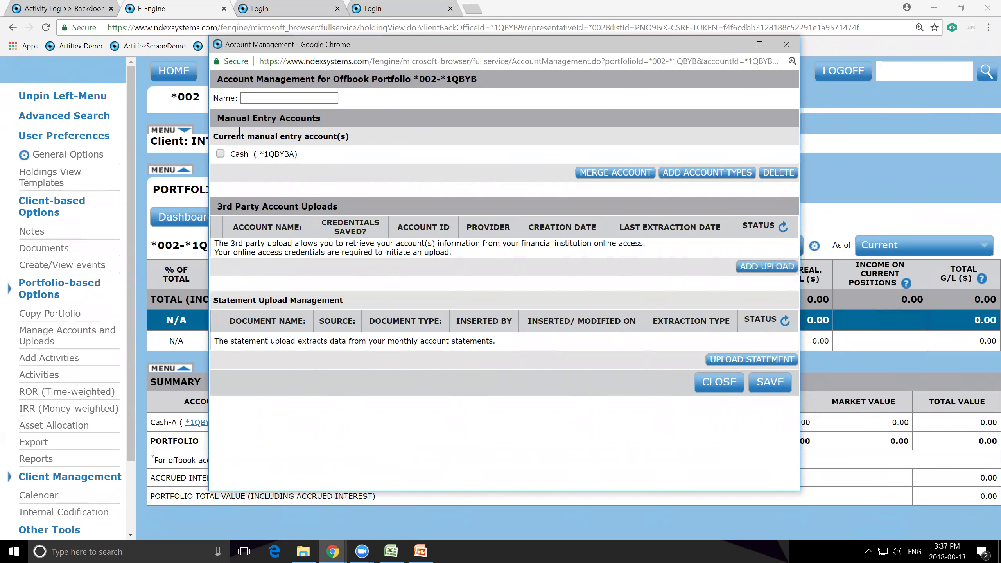
{"action": "left_click_drag", "start_coordinate": [215, 119], "coordinate": [322, 118]}
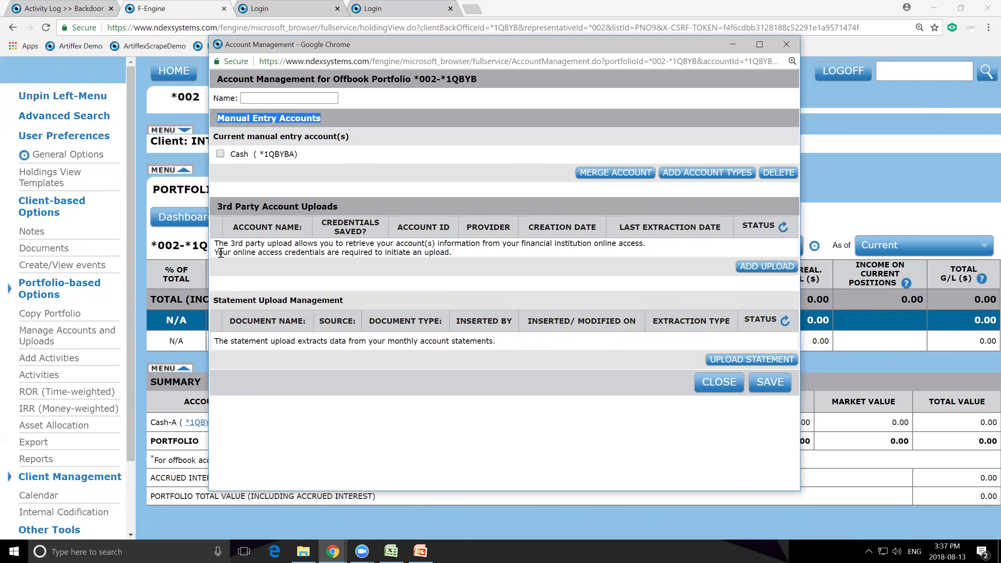
{"action": "left_click_drag", "start_coordinate": [217, 207], "coordinate": [333, 204]}
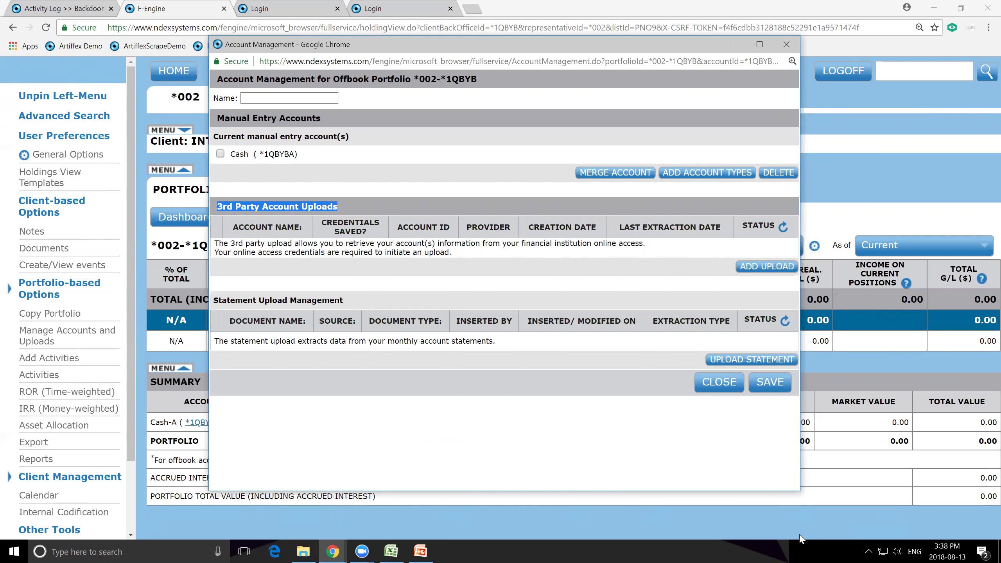
{"action": "left_click", "coordinate": [327, 388]}
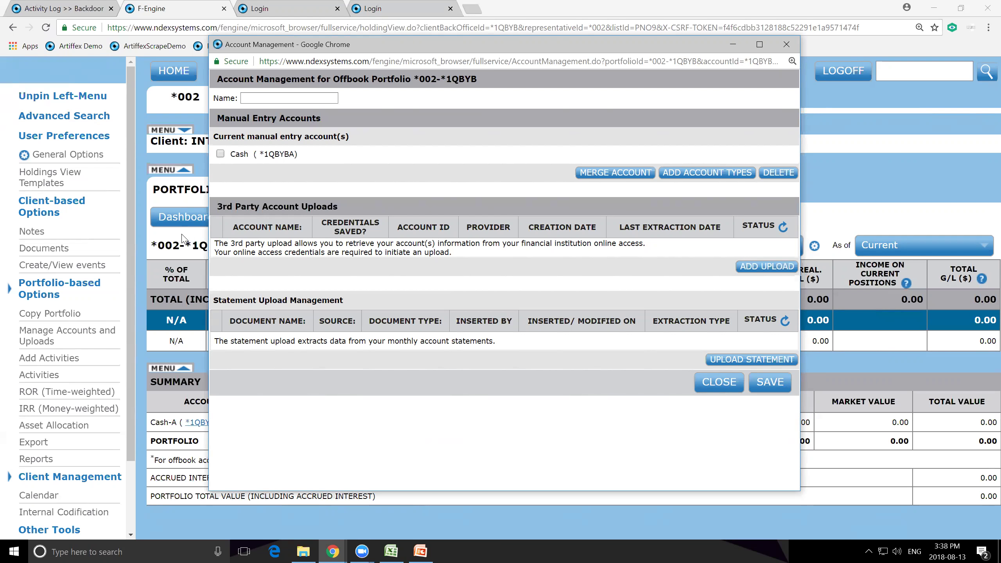
{"action": "left_click_drag", "start_coordinate": [213, 300], "coordinate": [347, 306]}
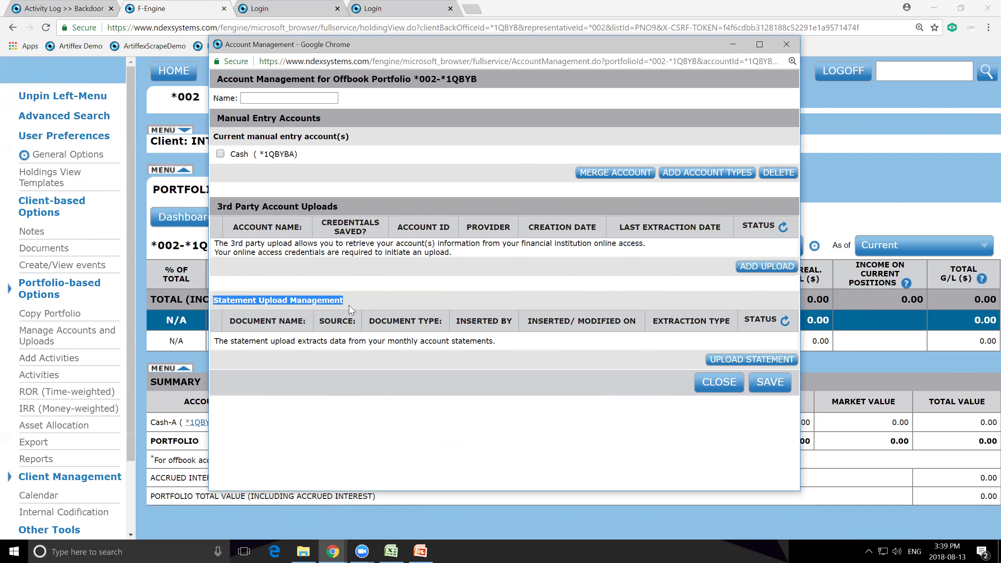
{"action": "left_click", "coordinate": [736, 368]}
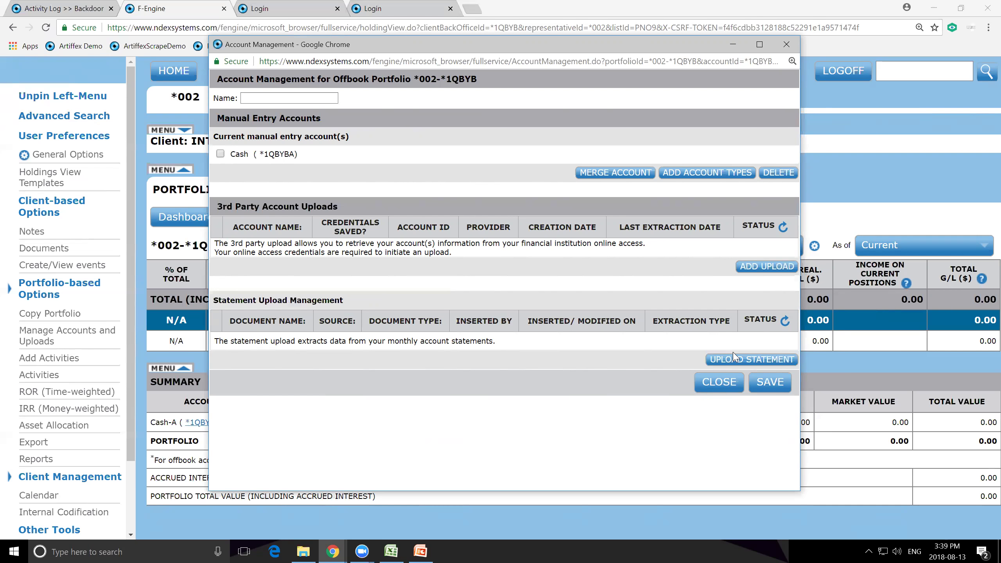
Start a new statement upload and choose the PDF "CIBCWG Jan 2016multiacct orig" as its file
{"action": "left_click", "coordinate": [756, 355]}
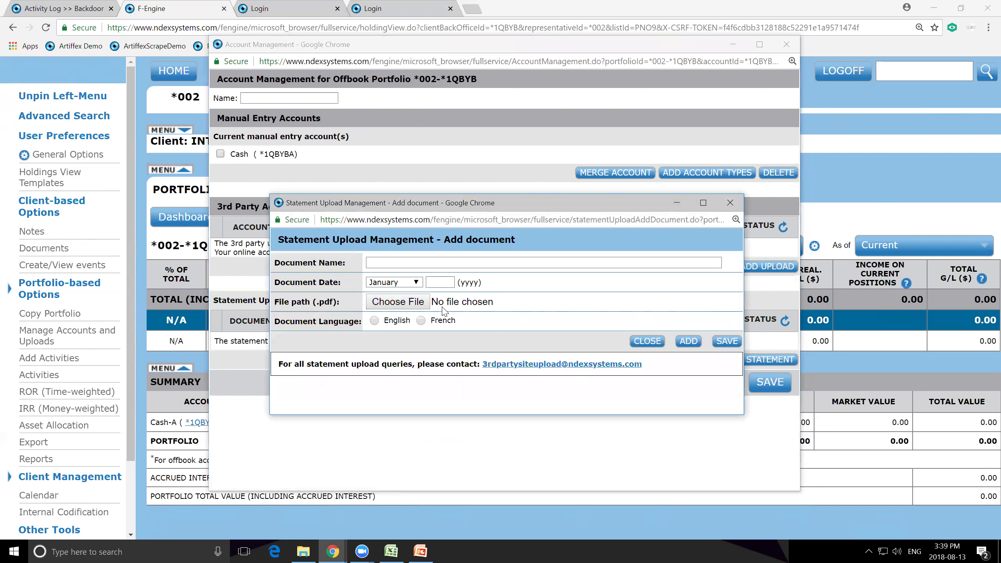
{"action": "left_click", "coordinate": [390, 306]}
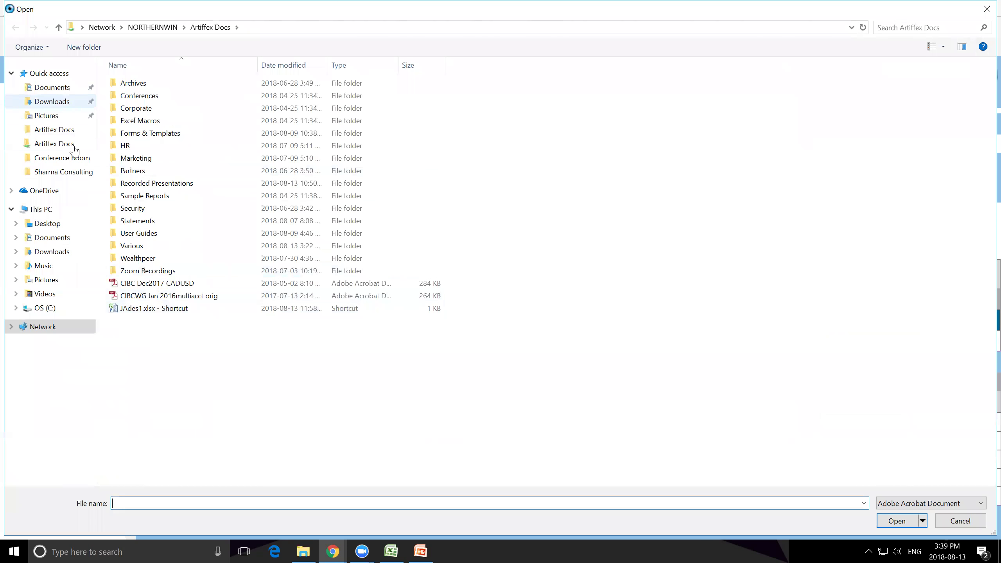
{"action": "left_click", "coordinate": [167, 284]}
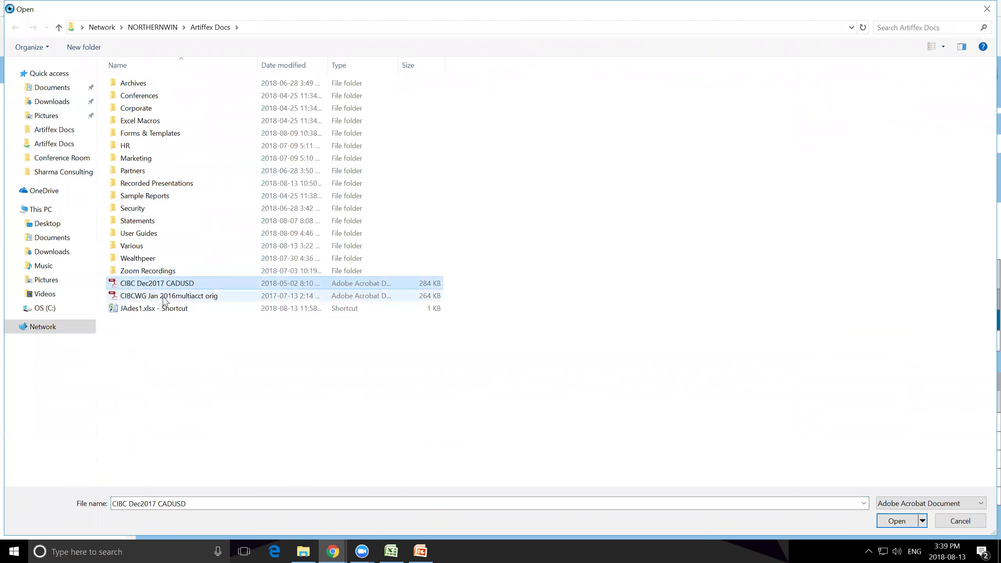
{"action": "left_click", "coordinate": [164, 297]}
{"action": "double_click", "coordinate": [164, 299]}
Set the statement's document year to 2016 and its language to English, and save the upload
{"action": "left_click", "coordinate": [440, 281]}
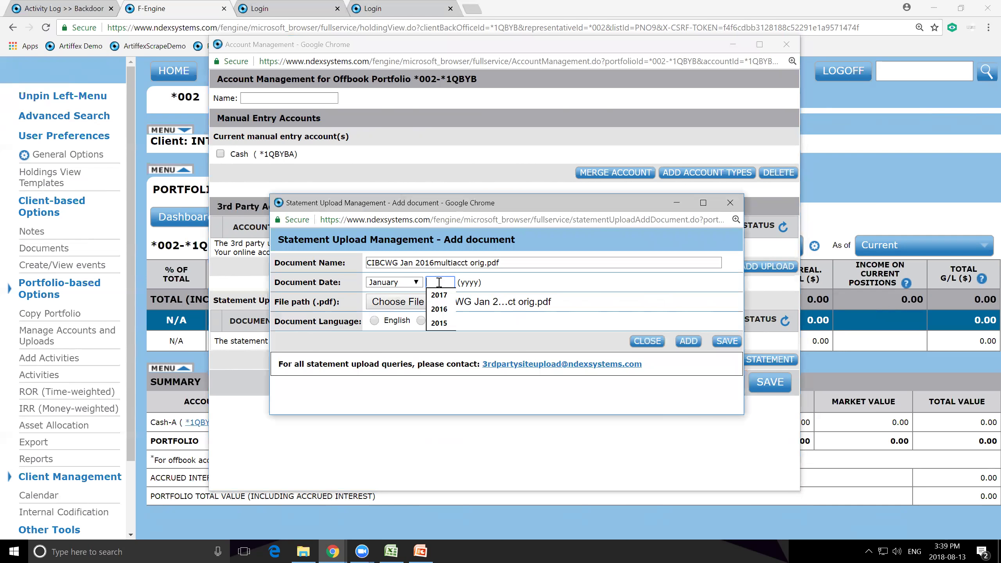
{"action": "type", "text": "2016"}
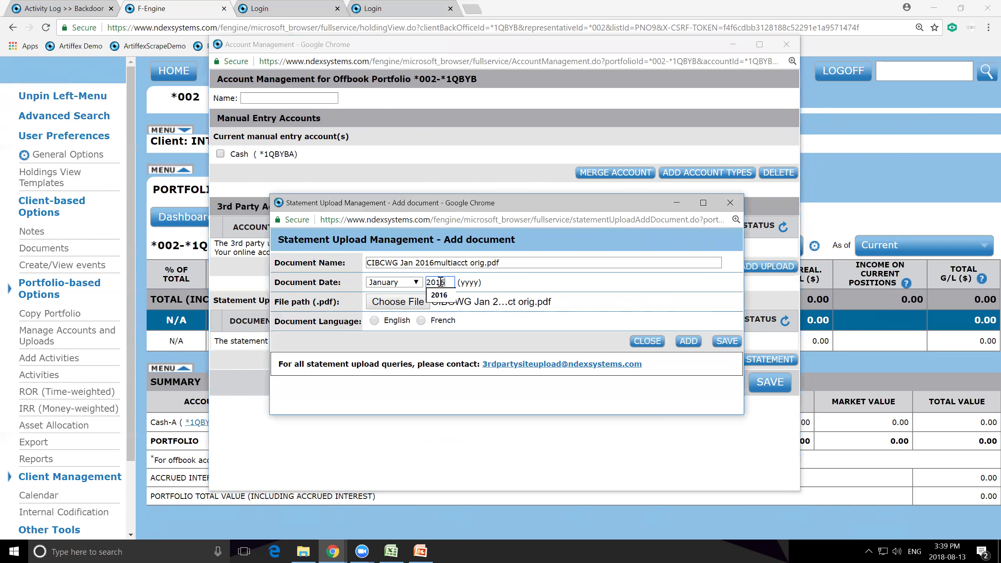
{"action": "left_click", "coordinate": [375, 321]}
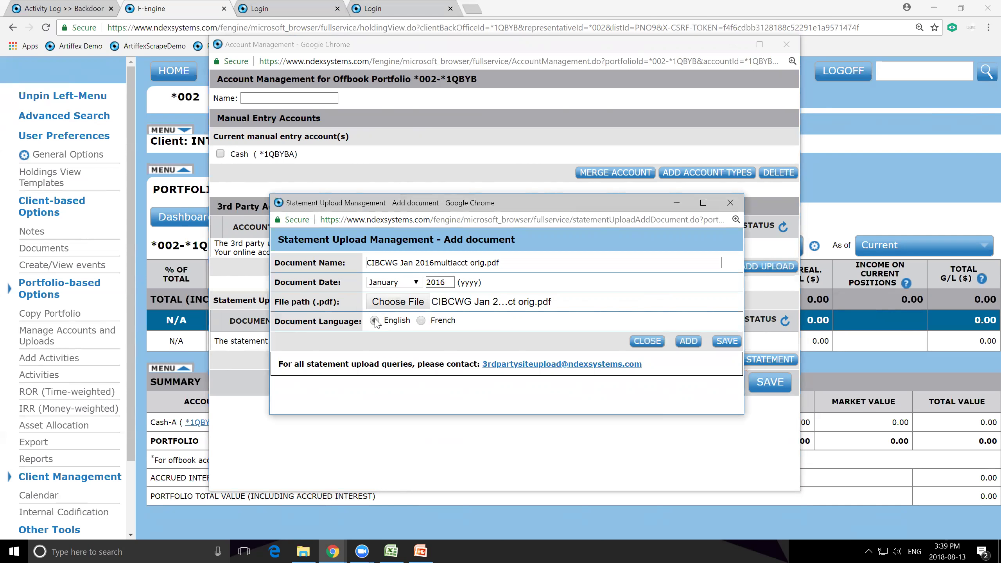
{"action": "left_click", "coordinate": [727, 343]}
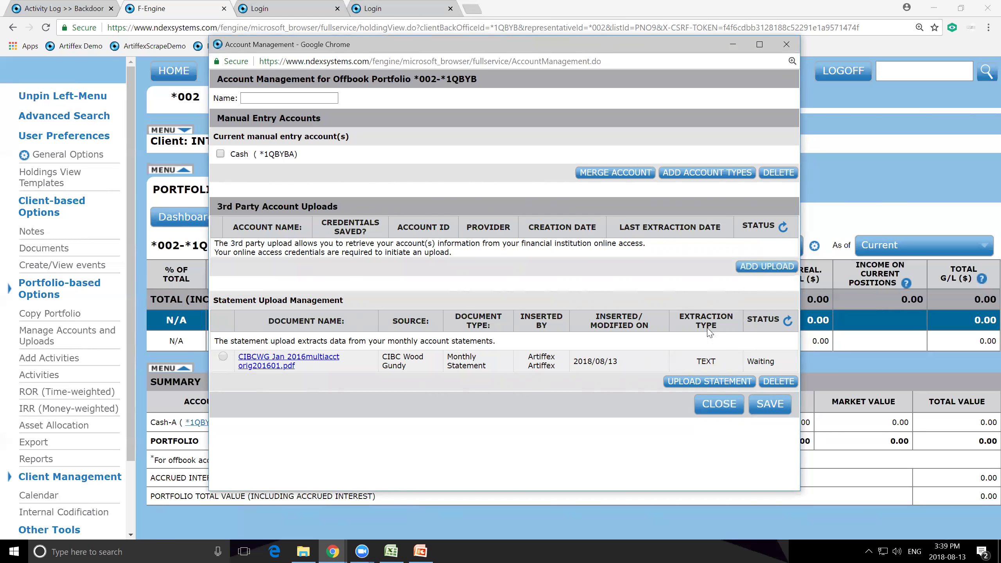
Check the uploaded statement's details, refresh its extraction status and open the extracted data for verification
{"action": "left_click_drag", "start_coordinate": [383, 356], "coordinate": [617, 365]}
{"action": "left_click_drag", "start_coordinate": [693, 361], "coordinate": [735, 363]}
{"action": "left_click", "coordinate": [746, 358]}
{"action": "left_click", "coordinate": [788, 321]}
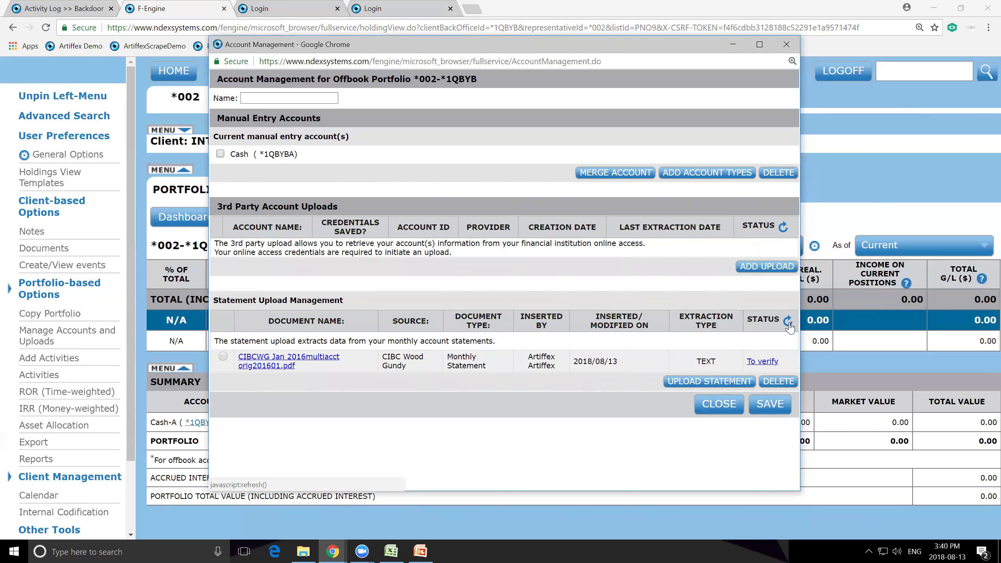
{"action": "left_click", "coordinate": [768, 365]}
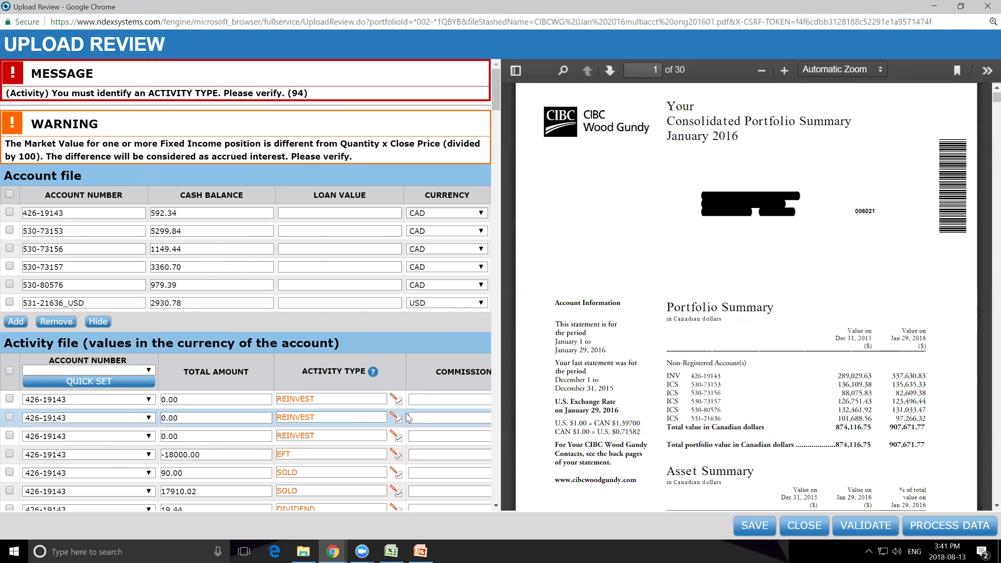
Examine the extracted activity file, covering the accounts, amounts, activity types, descriptions, dates and currencies
{"action": "scroll", "coordinate": [219, 477], "scroll_direction": "down", "scroll_amount": 1}
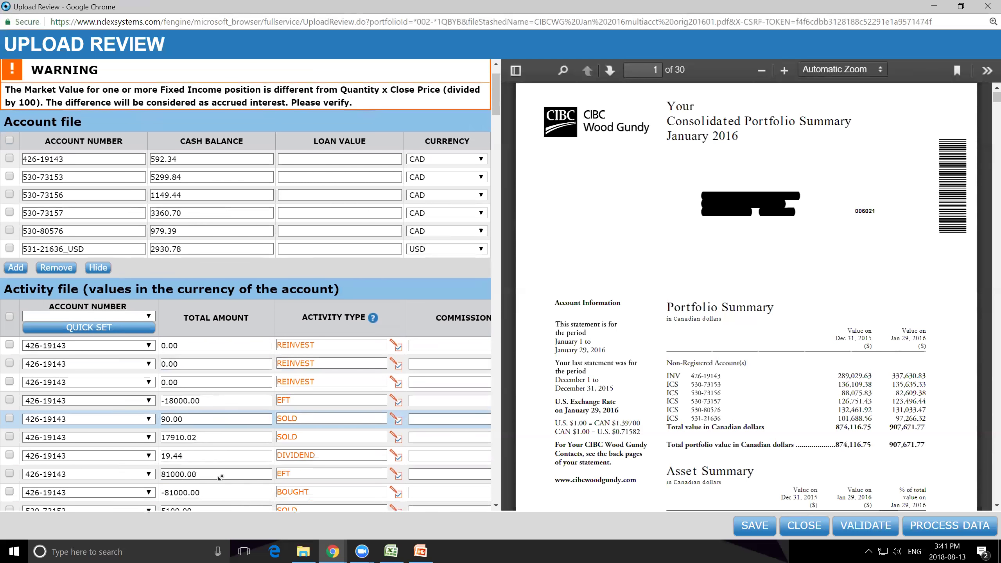
{"action": "scroll", "coordinate": [220, 477], "scroll_direction": "down", "scroll_amount": 15}
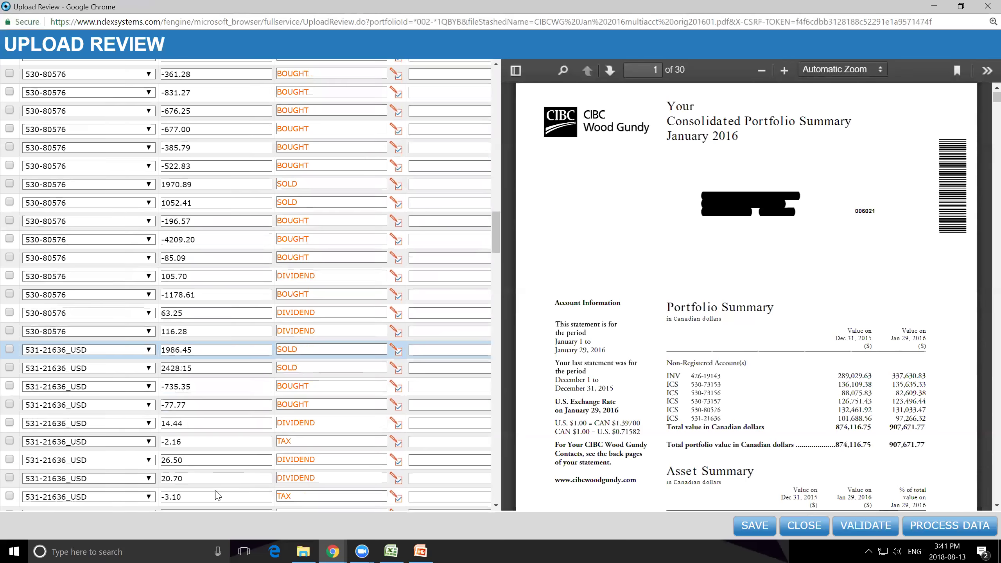
{"action": "scroll", "coordinate": [218, 496], "scroll_direction": "down", "scroll_amount": 7}
{"action": "scroll", "coordinate": [197, 453], "scroll_direction": "up", "scroll_amount": 4}
{"action": "scroll", "coordinate": [161, 408], "scroll_direction": "right", "scroll_amount": 4}
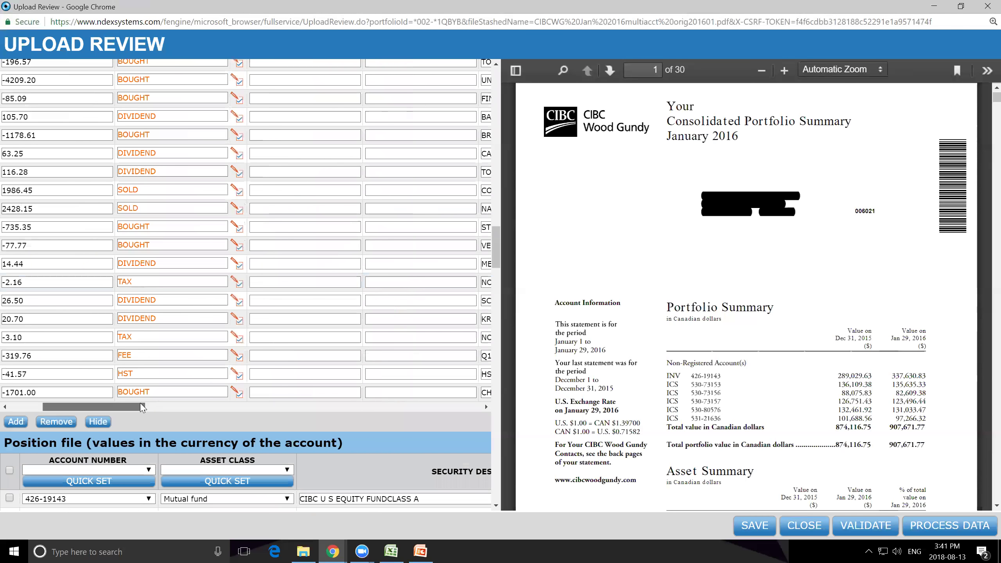
{"action": "scroll", "coordinate": [161, 408], "scroll_direction": "right", "scroll_amount": 10}
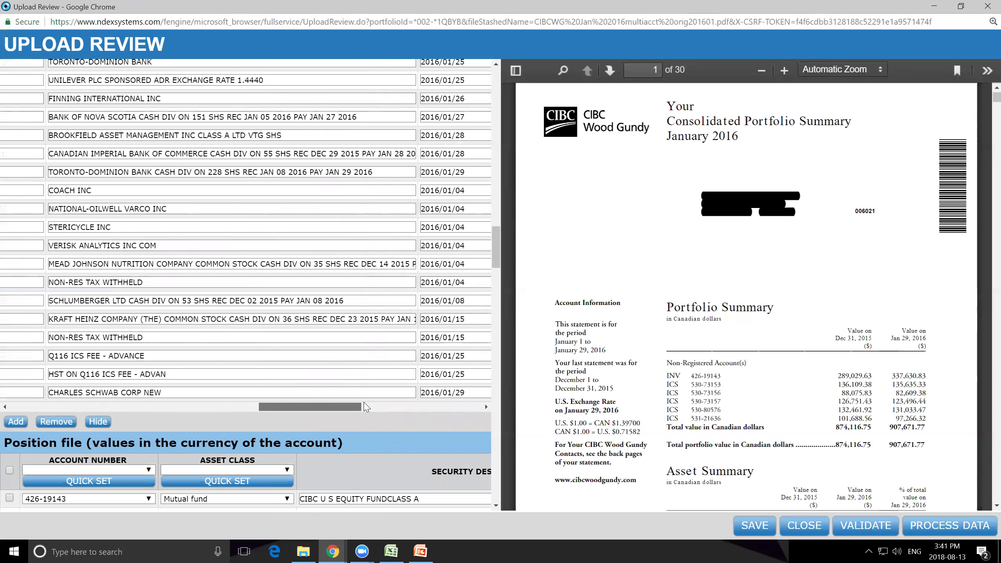
{"action": "scroll", "coordinate": [389, 407], "scroll_direction": "right", "scroll_amount": 8}
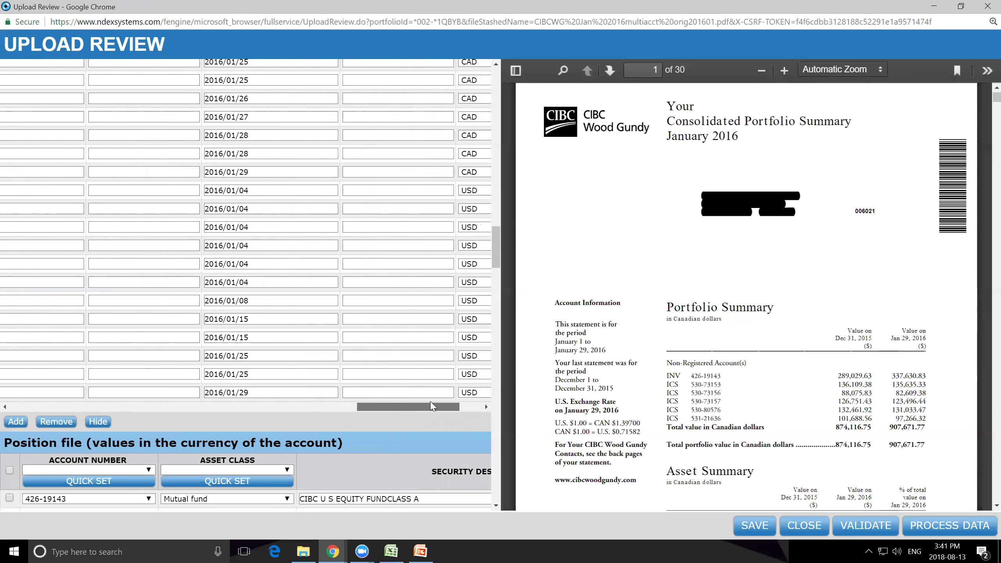
{"action": "left_click_drag", "start_coordinate": [433, 406], "coordinate": [16, 413]}
{"action": "scroll", "coordinate": [248, 373], "scroll_direction": "up", "scroll_amount": 20}
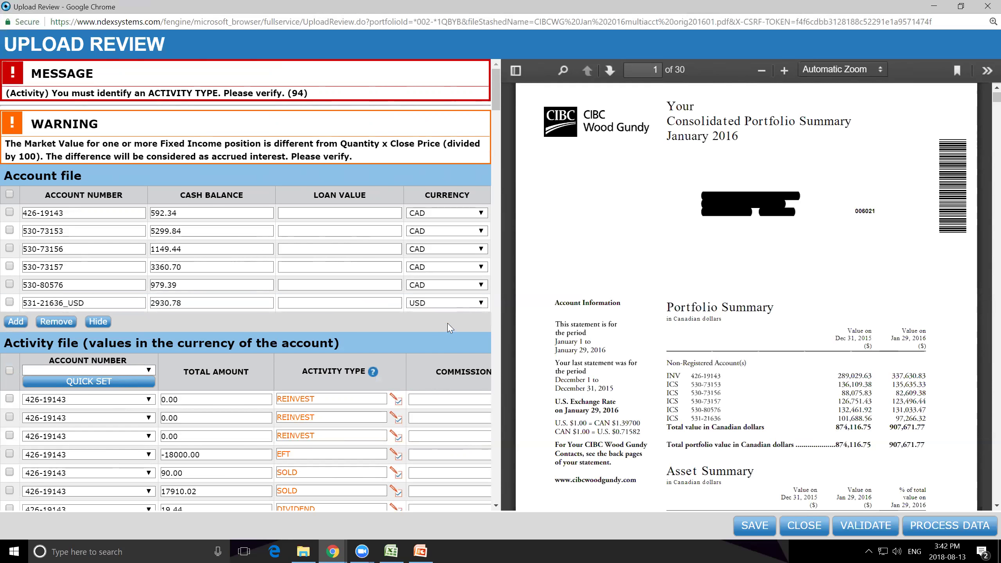
Examine the PDF's portfolio and asset summaries and the extracted position file, including the available asset classes, through to its account totals
{"action": "scroll", "coordinate": [789, 347], "scroll_direction": "down", "scroll_amount": 5}
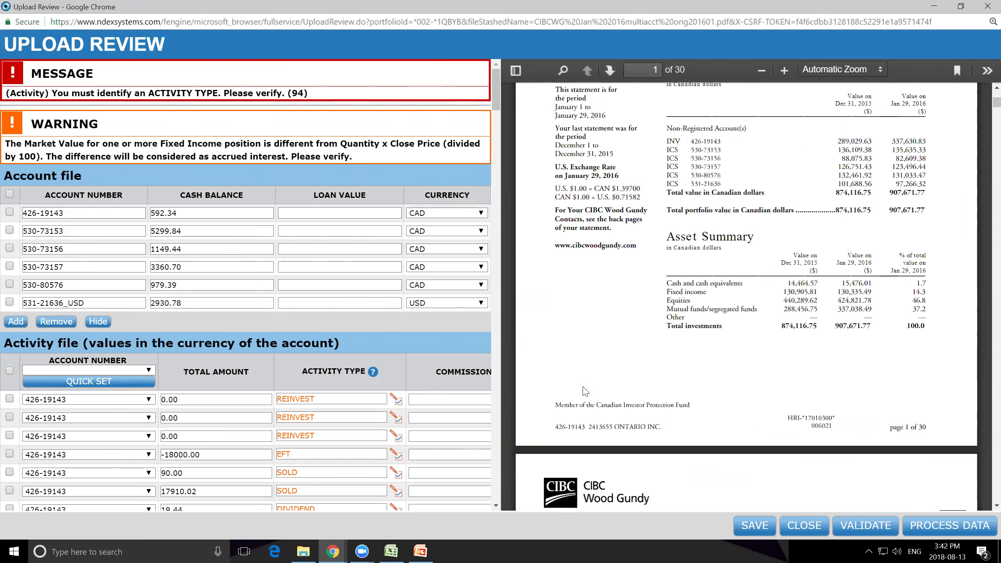
{"action": "scroll", "coordinate": [321, 436], "scroll_direction": "down", "scroll_amount": 7}
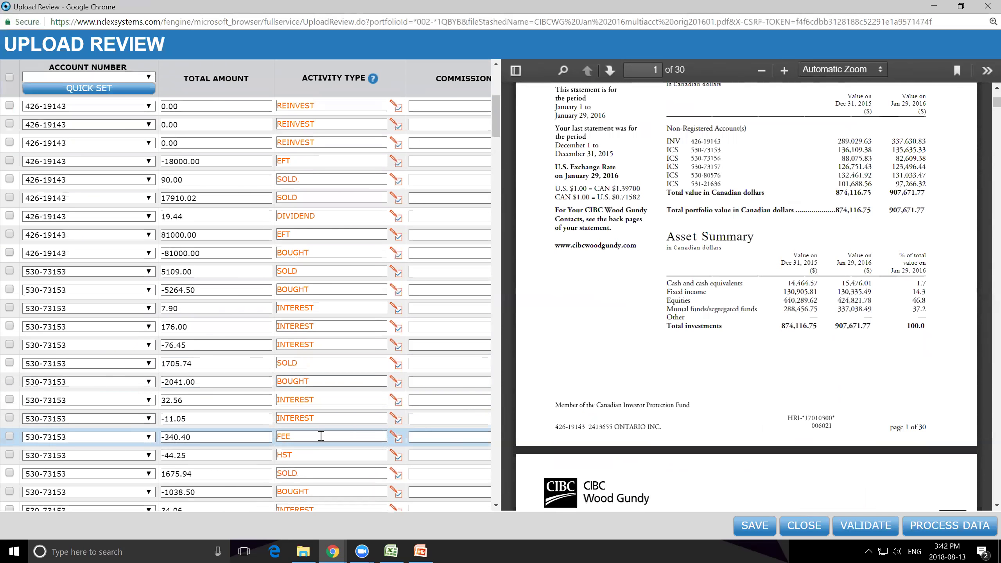
{"action": "scroll", "coordinate": [321, 435], "scroll_direction": "down", "scroll_amount": 20}
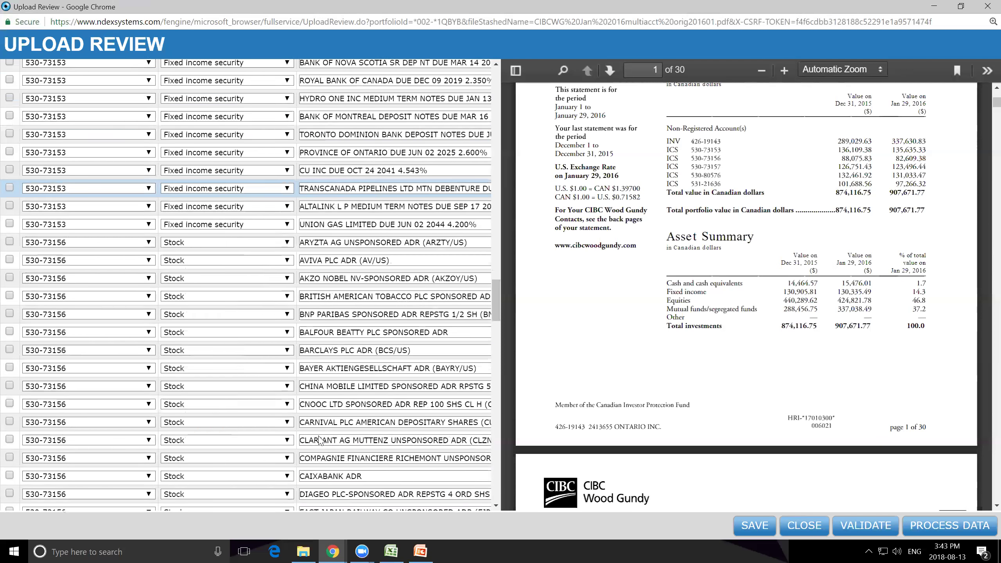
{"action": "scroll", "coordinate": [319, 439], "scroll_direction": "up", "scroll_amount": 6}
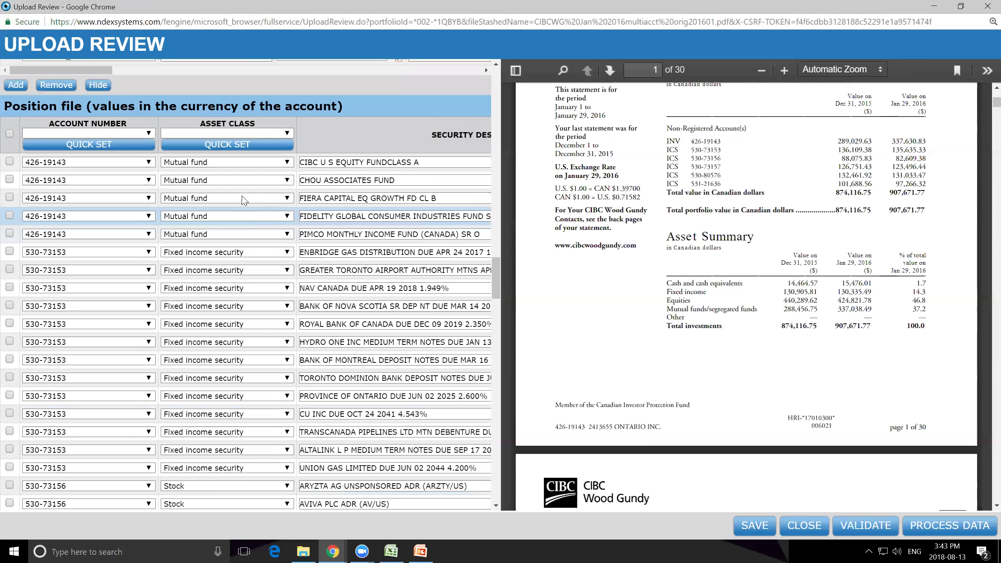
{"action": "left_click", "coordinate": [405, 273]}
{"action": "left_click", "coordinate": [246, 251]}
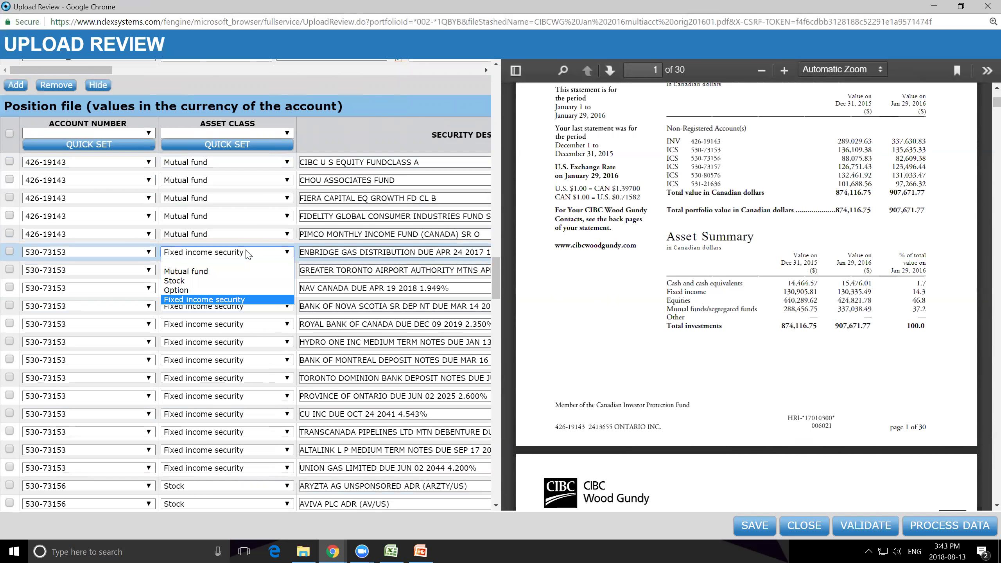
{"action": "left_click", "coordinate": [247, 253]}
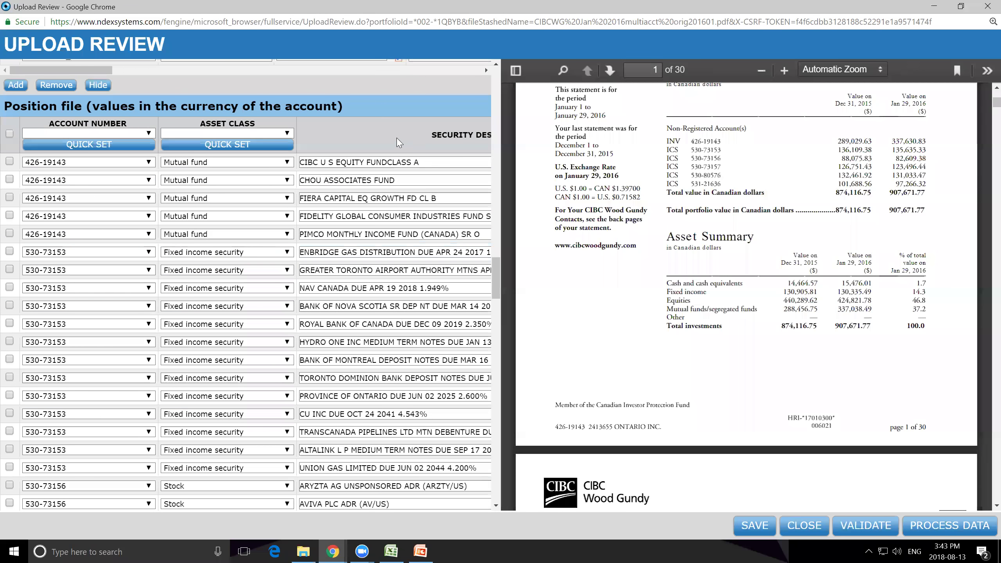
{"action": "scroll", "coordinate": [344, 445], "scroll_direction": "down", "scroll_amount": 20}
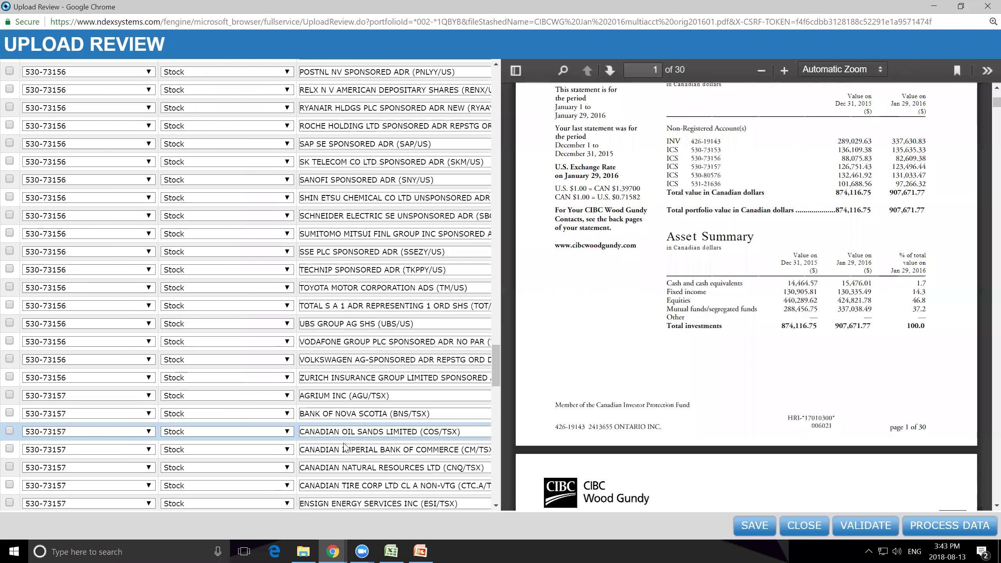
{"action": "scroll", "coordinate": [344, 447], "scroll_direction": "down", "scroll_amount": 20}
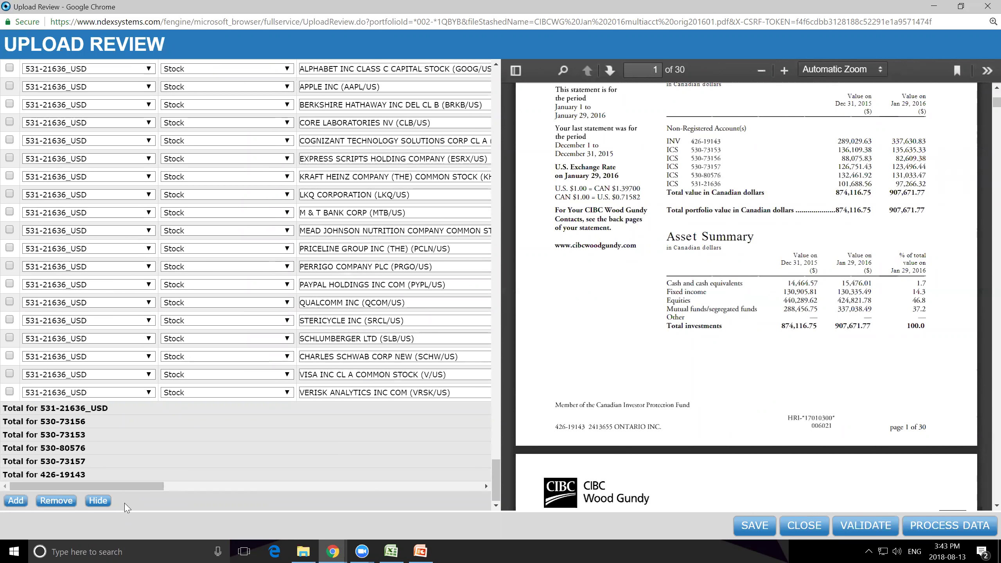
Compare the position file's account totals with the mutual fund and Canadian dollar investment totals on the PDF's third page
{"action": "left_click_drag", "start_coordinate": [131, 491], "coordinate": [378, 490]}
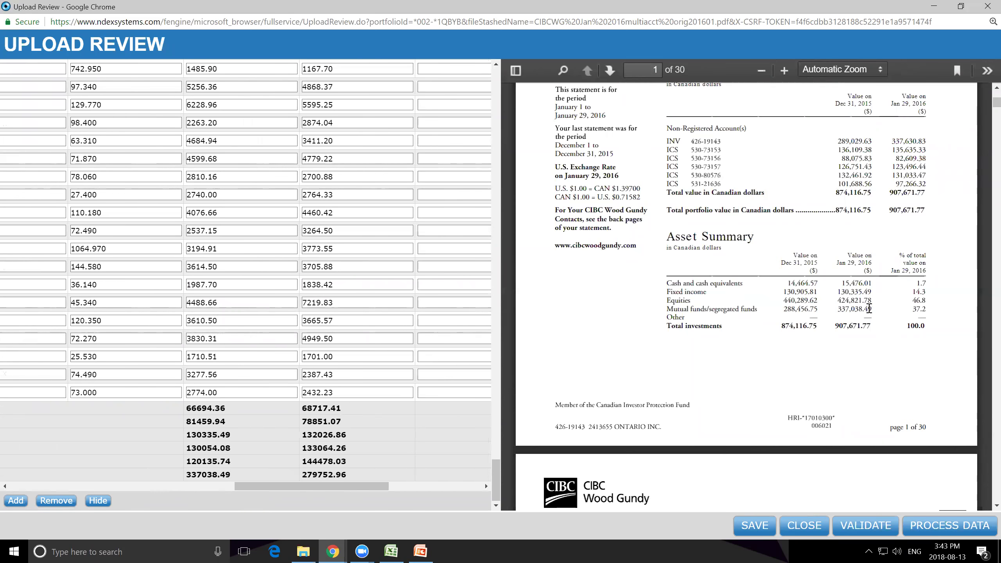
{"action": "scroll", "coordinate": [851, 375], "scroll_direction": "down", "scroll_amount": 12}
{"action": "scroll", "coordinate": [850, 374], "scroll_direction": "down", "scroll_amount": 10}
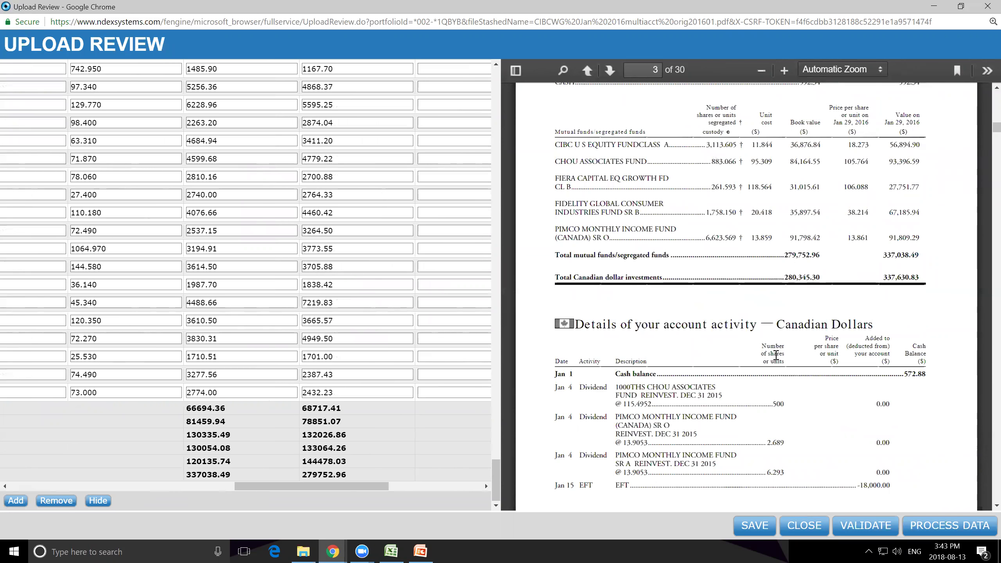
{"action": "scroll", "coordinate": [774, 357], "scroll_direction": "up", "scroll_amount": 1}
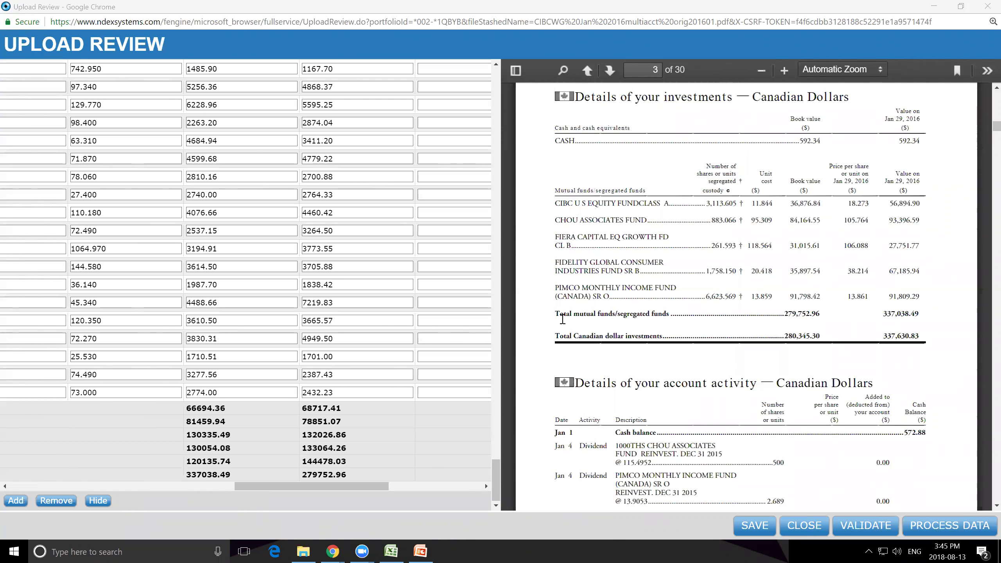
Return to the activity file and compare its first entries with the account activity details in the PDF statement
{"action": "left_click_drag", "start_coordinate": [380, 487], "coordinate": [157, 486]}
{"action": "scroll", "coordinate": [157, 416], "scroll_direction": "up", "scroll_amount": 5}
{"action": "scroll", "coordinate": [157, 416], "scroll_direction": "up", "scroll_amount": 15}
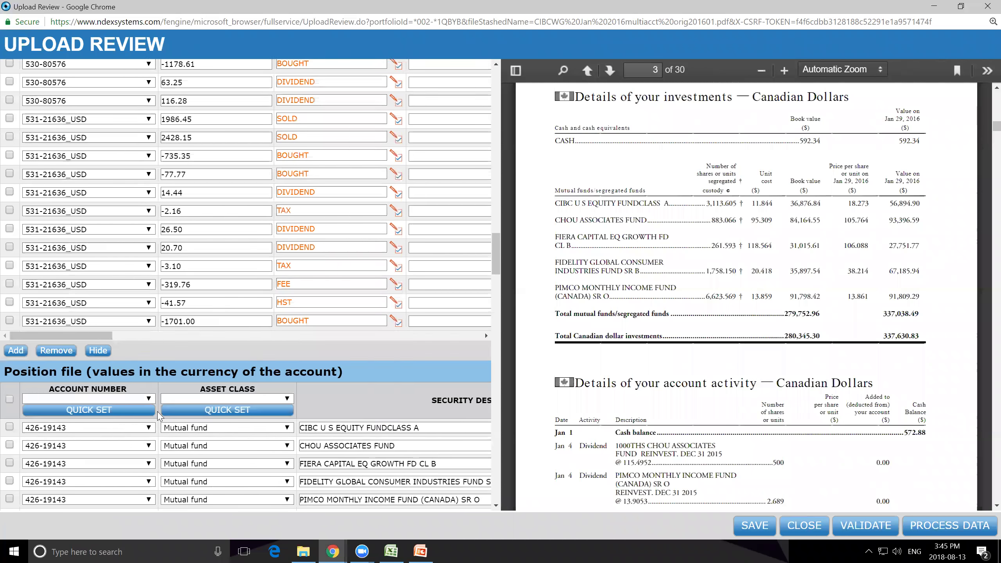
{"action": "scroll", "coordinate": [158, 416], "scroll_direction": "up", "scroll_amount": 10}
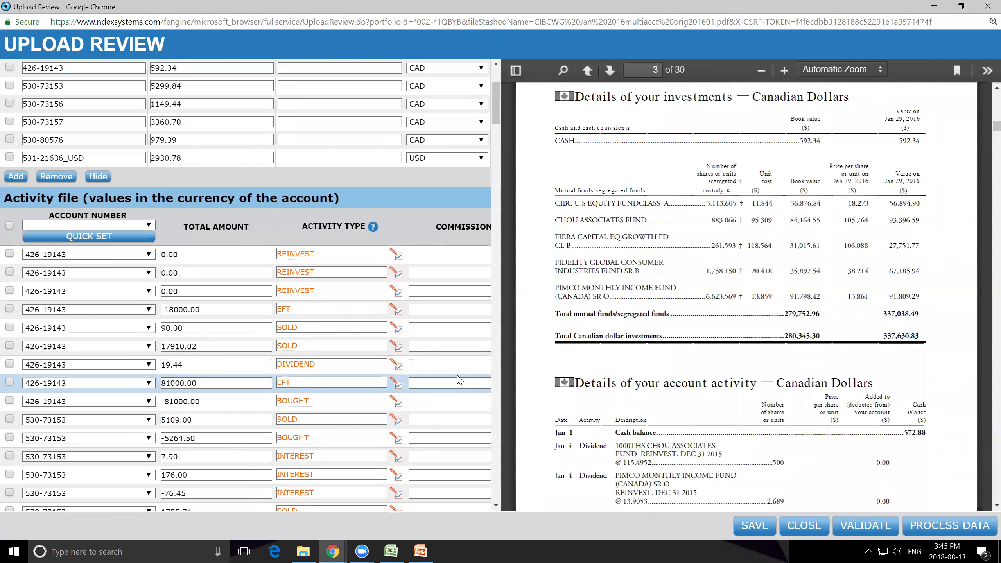
{"action": "scroll", "coordinate": [459, 378], "scroll_direction": "down", "scroll_amount": 6}
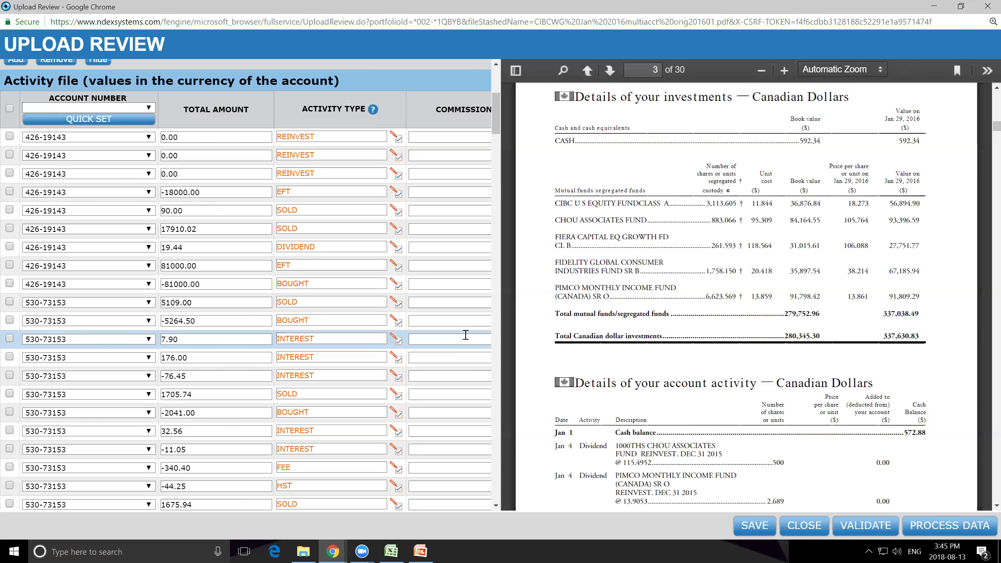
{"action": "scroll", "coordinate": [700, 351], "scroll_direction": "down", "scroll_amount": 5}
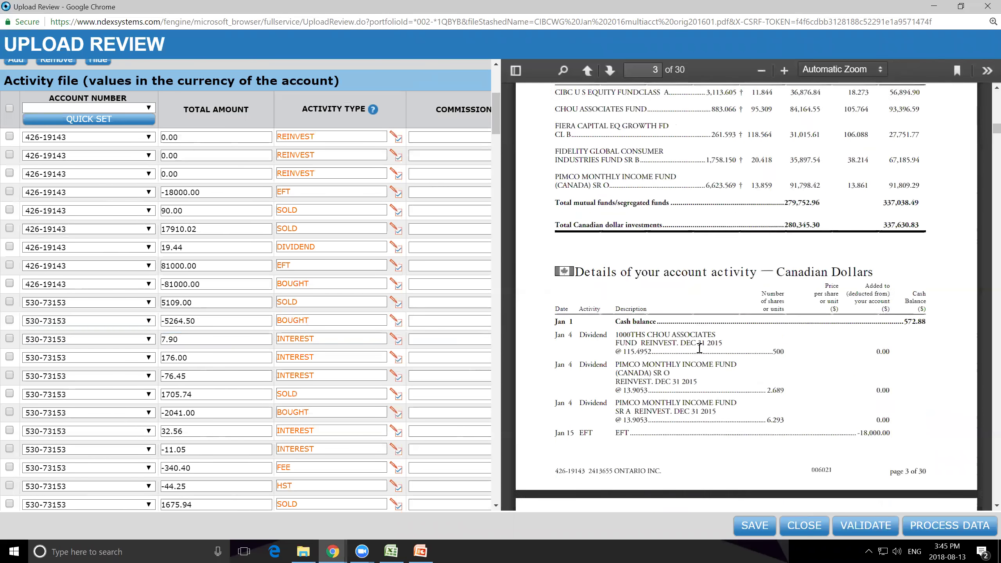
{"action": "scroll", "coordinate": [700, 354], "scroll_direction": "down", "scroll_amount": 1}
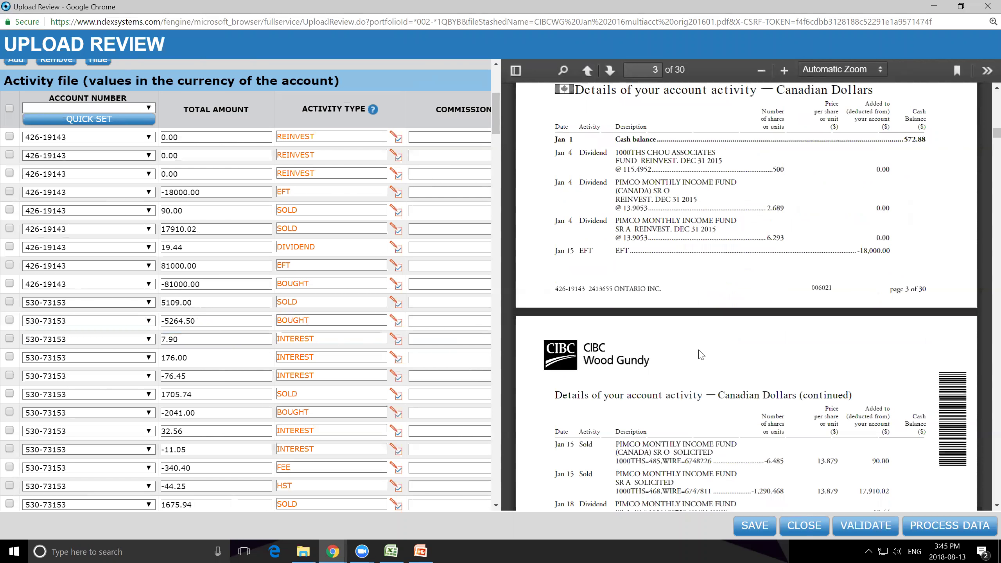
Map the unknown REINVEST activity type to Dividend reinvestment (DRIP), keeping the current type description
{"action": "left_click", "coordinate": [397, 138]}
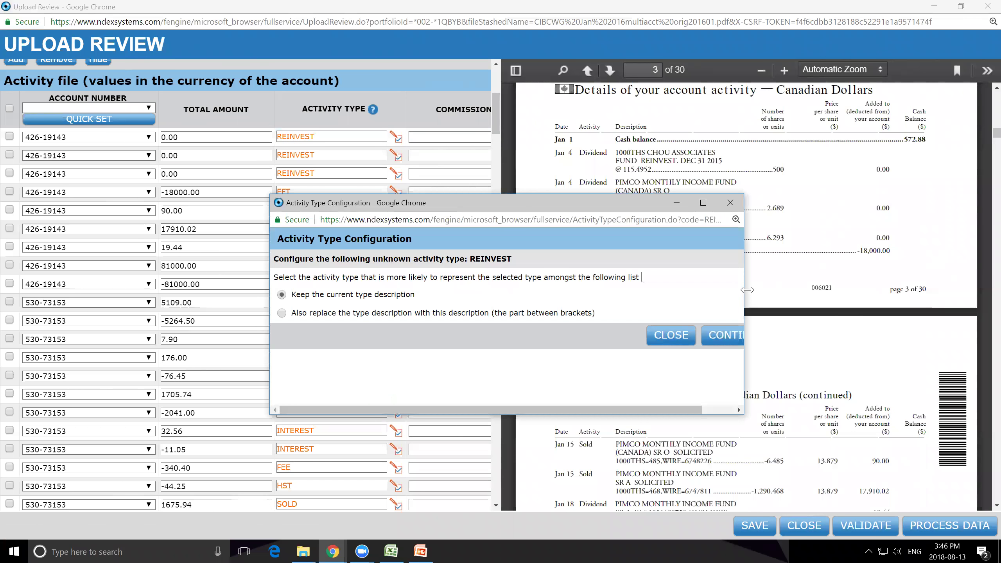
{"action": "left_click_drag", "start_coordinate": [747, 289], "coordinate": [826, 291]}
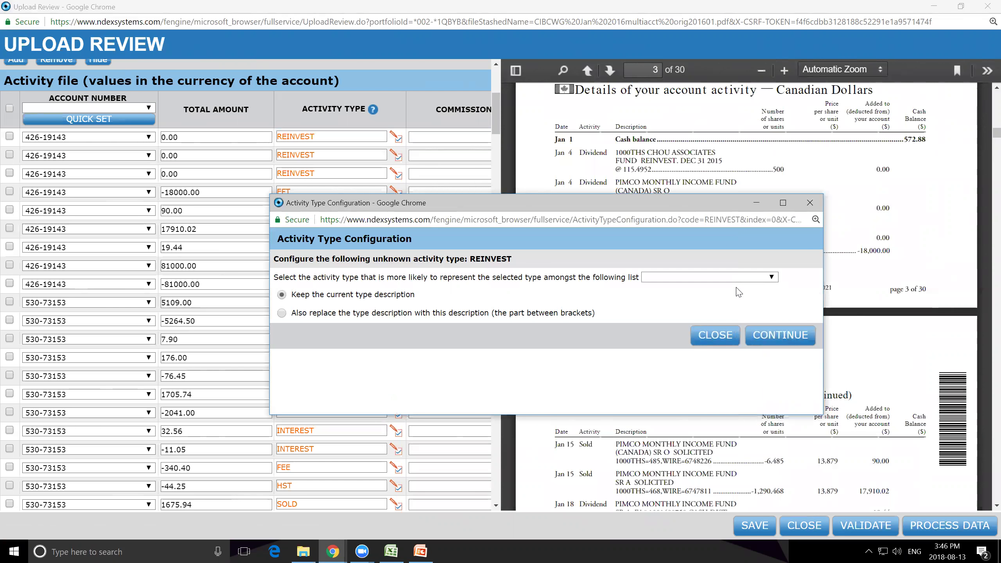
{"action": "left_click", "coordinate": [713, 278]}
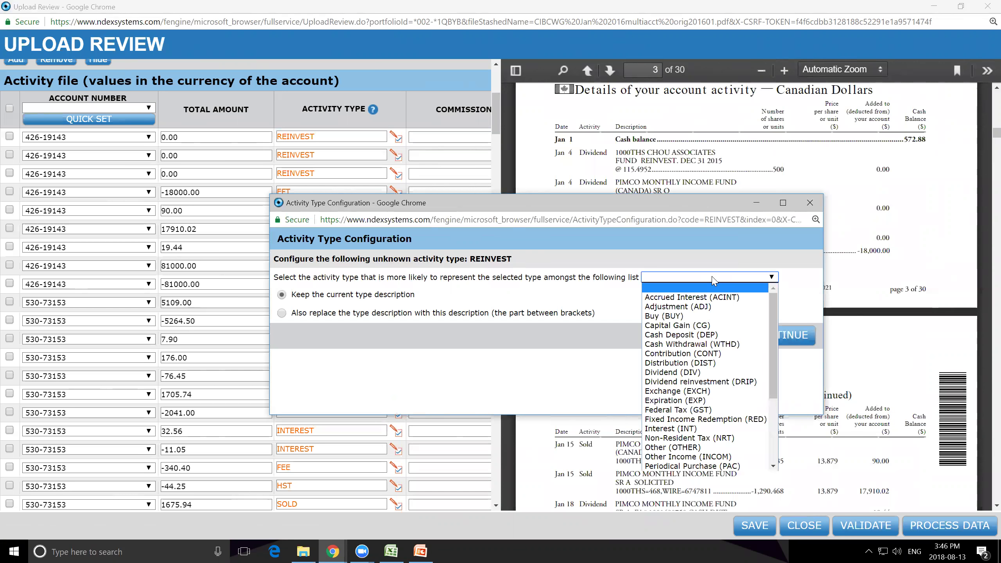
{"action": "left_click", "coordinate": [743, 382]}
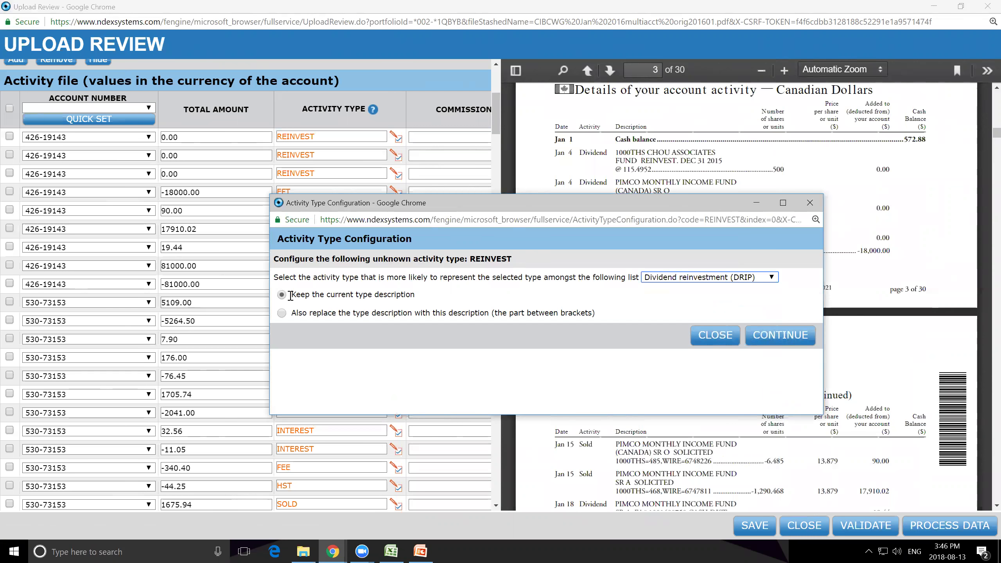
{"action": "left_click_drag", "start_coordinate": [290, 295], "coordinate": [418, 304]}
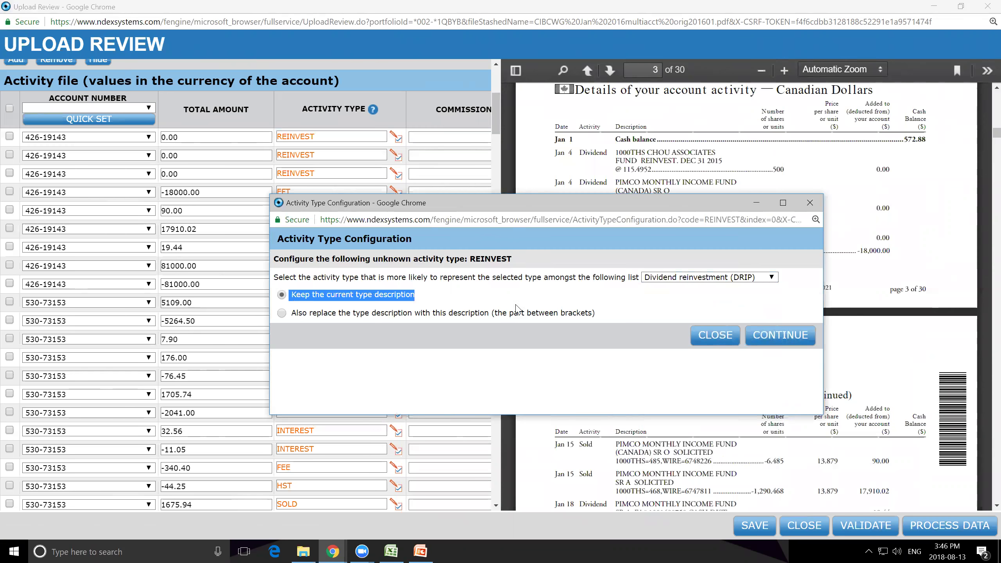
{"action": "left_click", "coordinate": [570, 307]}
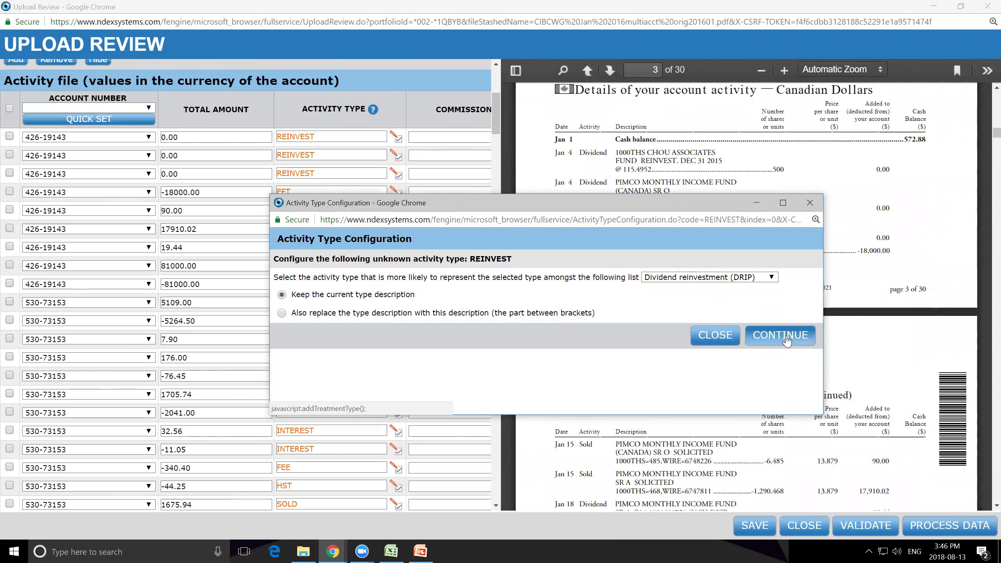
{"action": "left_click", "coordinate": [786, 340]}
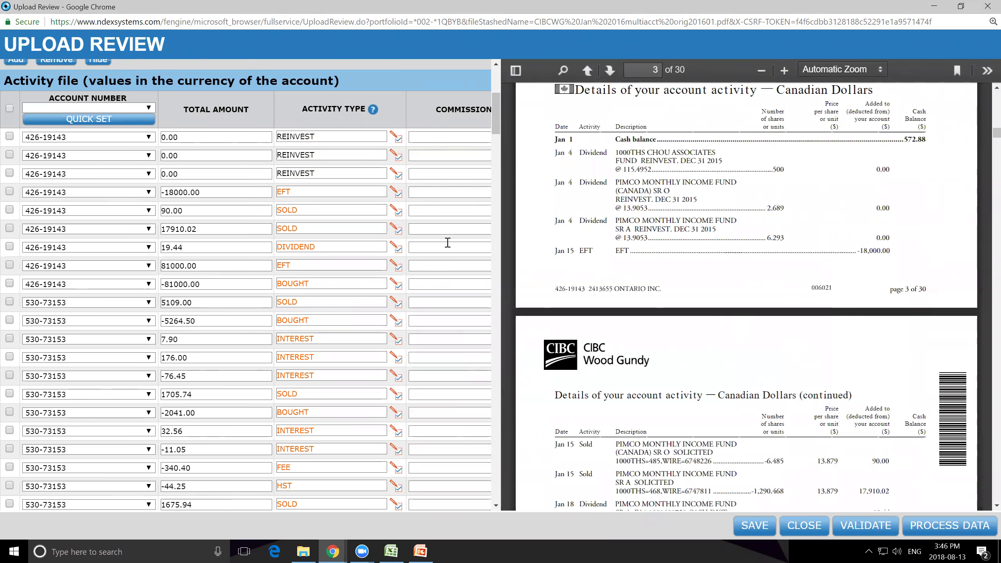
Map the unknown SOLD activity type to Sell (SELL), keeping its description
{"action": "left_click", "coordinate": [396, 213]}
{"action": "left_click", "coordinate": [687, 278]}
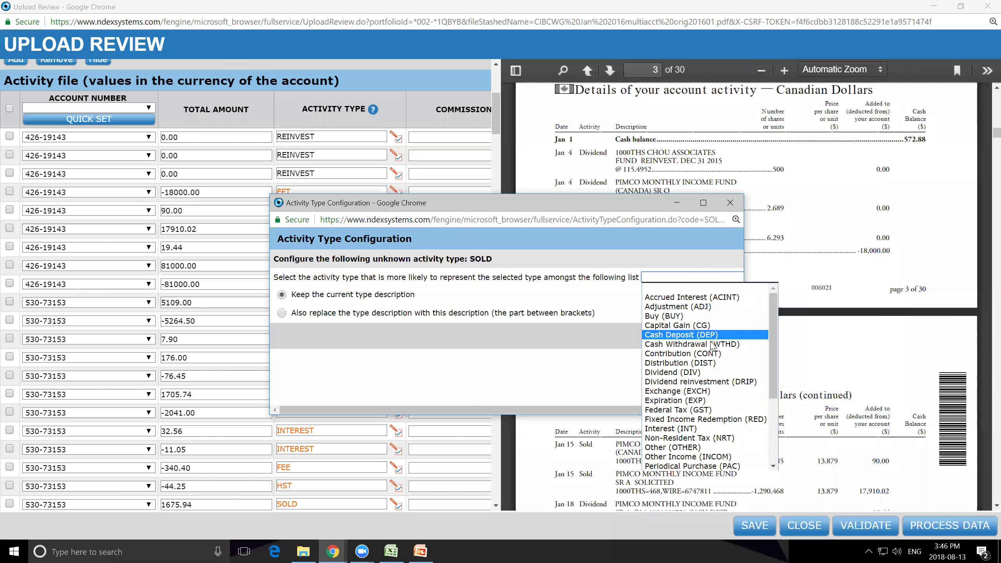
{"action": "scroll", "coordinate": [712, 346], "scroll_direction": "down", "scroll_amount": 3}
{"action": "left_click", "coordinate": [692, 394]}
{"action": "left_click", "coordinate": [715, 337]}
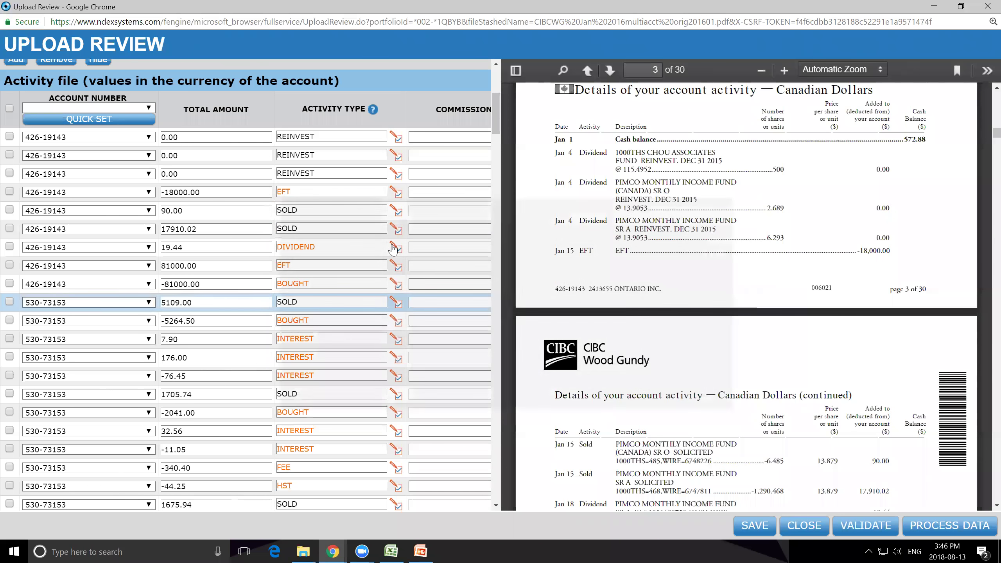
Map the unknown EFT activity type to Cash Withdrawal (WTHD), keeping its description
{"action": "left_click", "coordinate": [396, 192]}
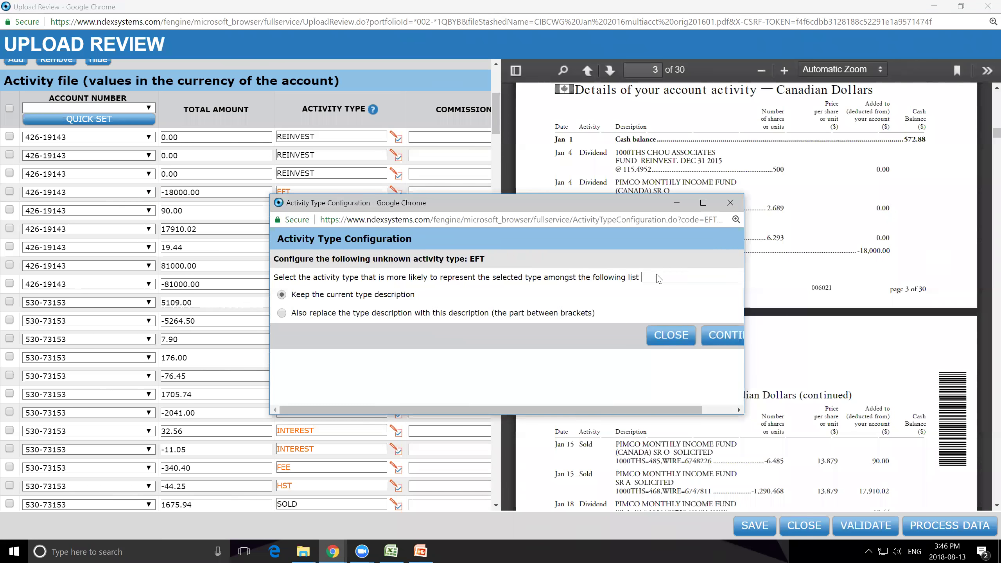
{"action": "left_click", "coordinate": [658, 281]}
{"action": "left_click", "coordinate": [676, 346]}
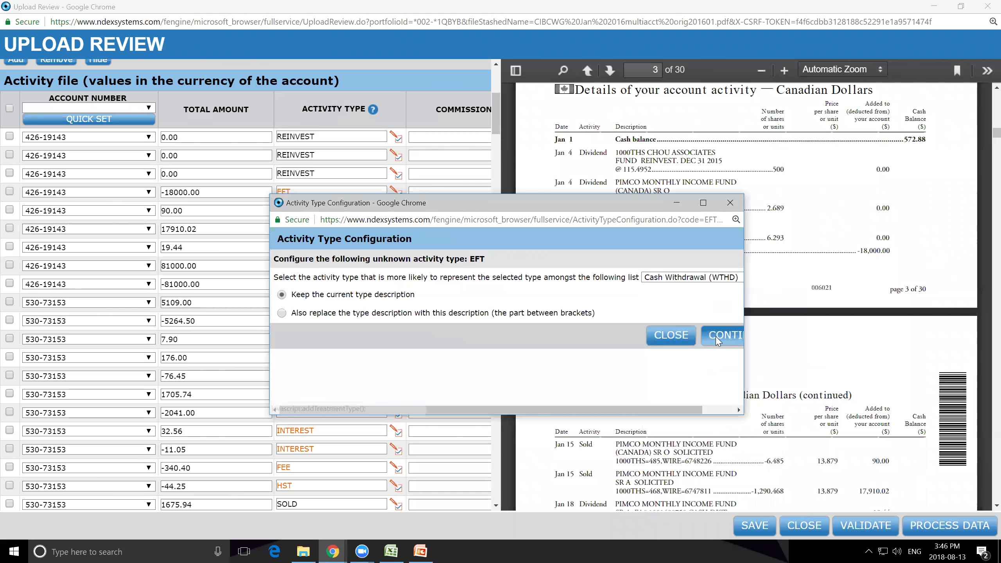
{"action": "left_click", "coordinate": [715, 337]}
Map the unknown DIVIDEND activity type to Dividend (DIV), keeping its description
{"action": "left_click", "coordinate": [397, 248]}
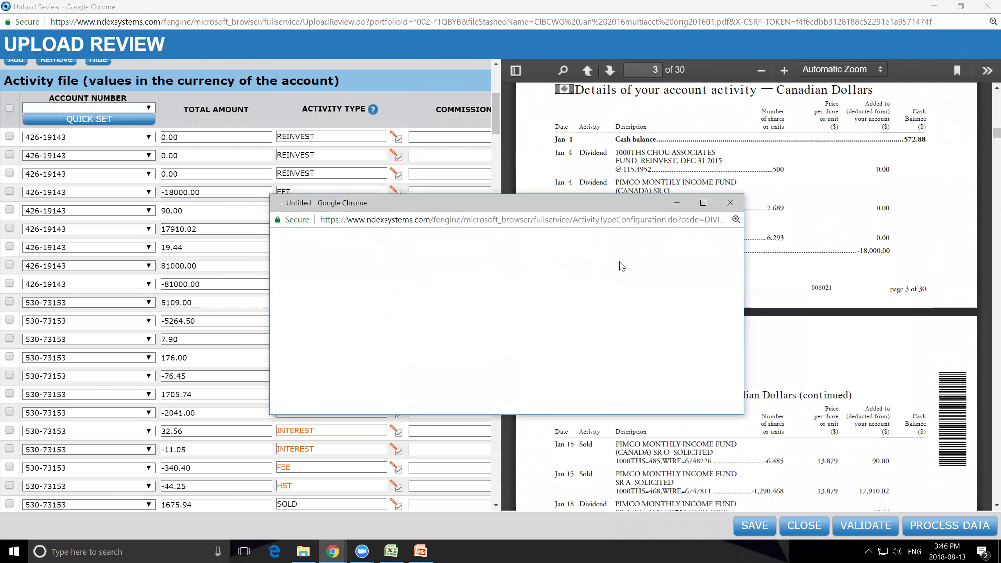
{"action": "left_click", "coordinate": [657, 277]}
{"action": "left_click", "coordinate": [695, 358]}
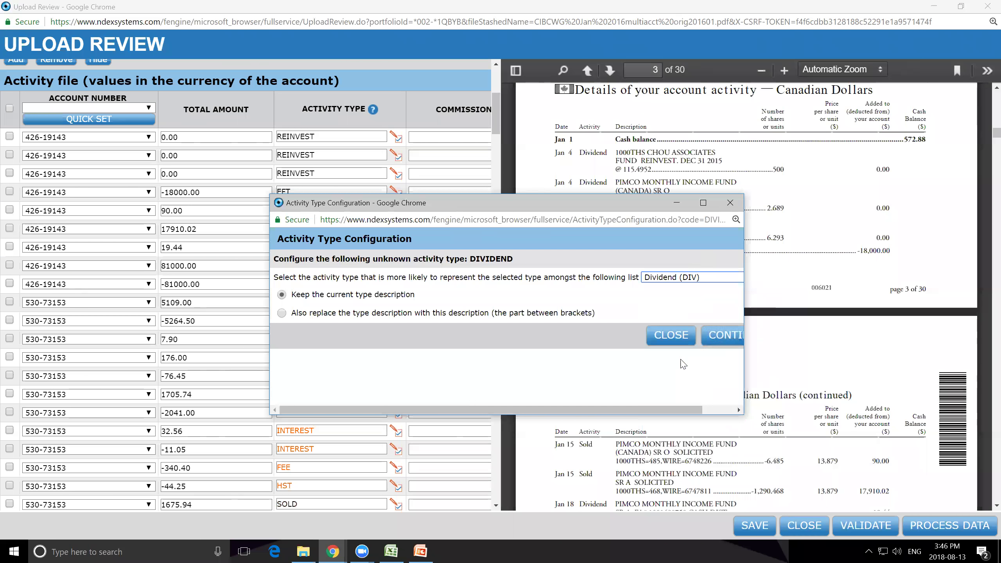
{"action": "left_click", "coordinate": [718, 336]}
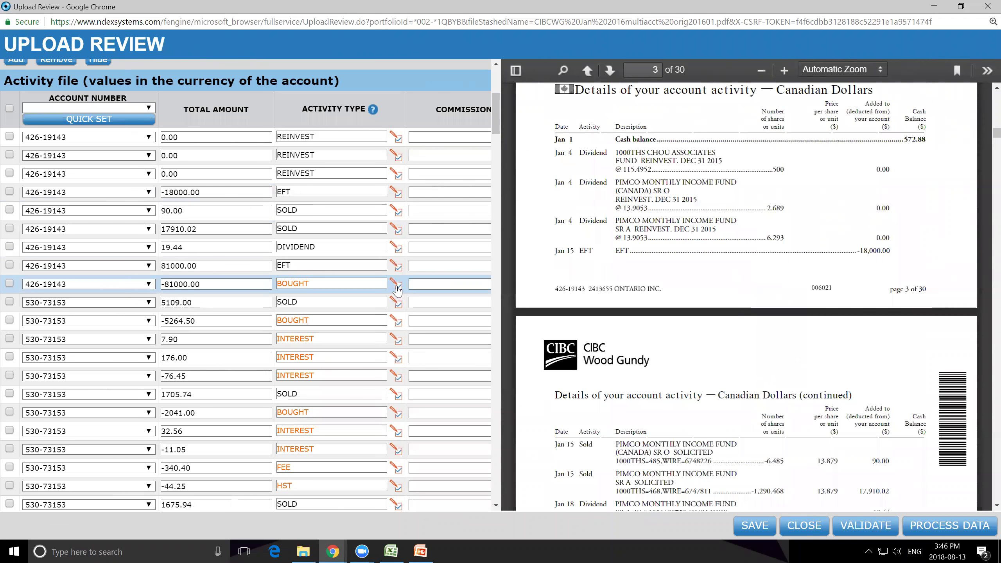
Map the unknown BOUGHT activity type to Buy (BUY), keeping its description
{"action": "left_click", "coordinate": [397, 290]}
{"action": "left_click", "coordinate": [663, 277]}
{"action": "left_click", "coordinate": [674, 317]}
{"action": "left_click", "coordinate": [719, 336]}
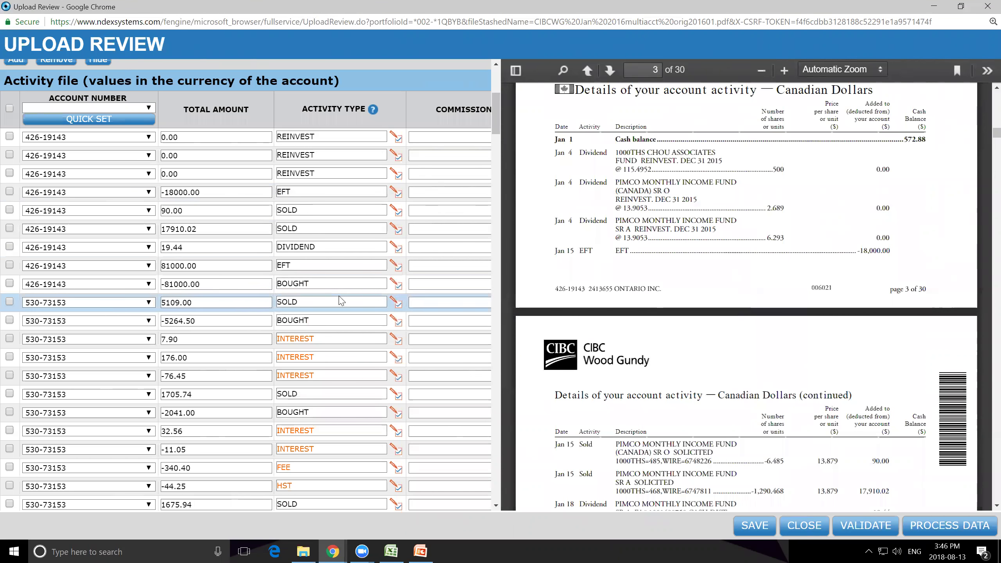
Map the unknown INTEREST activity type to Interest (INT), keeping its description
{"action": "scroll", "coordinate": [341, 301], "scroll_direction": "down", "scroll_amount": 3}
{"action": "left_click", "coordinate": [396, 223]}
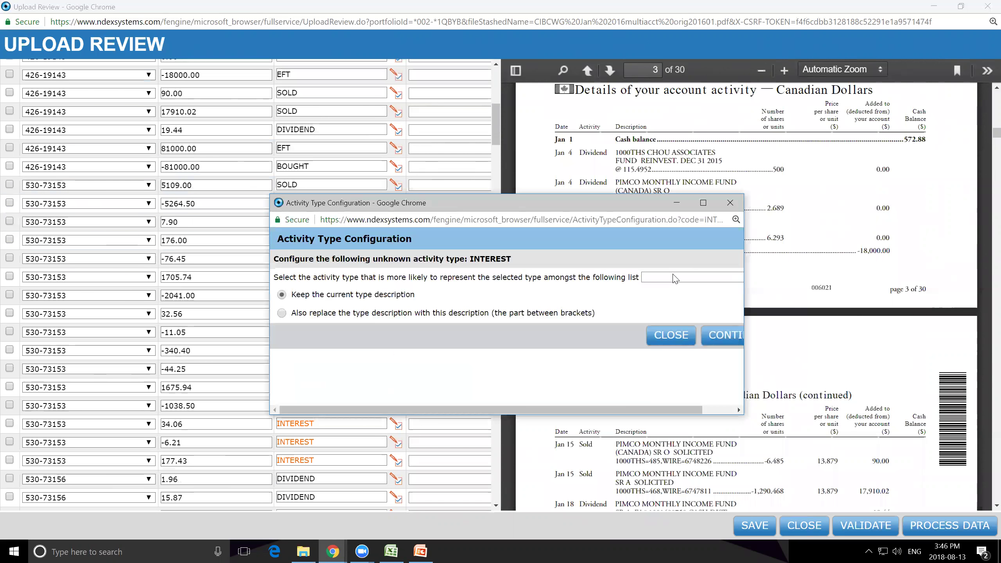
{"action": "left_click", "coordinate": [674, 278]}
{"action": "left_click", "coordinate": [707, 435]}
{"action": "left_click", "coordinate": [716, 345]}
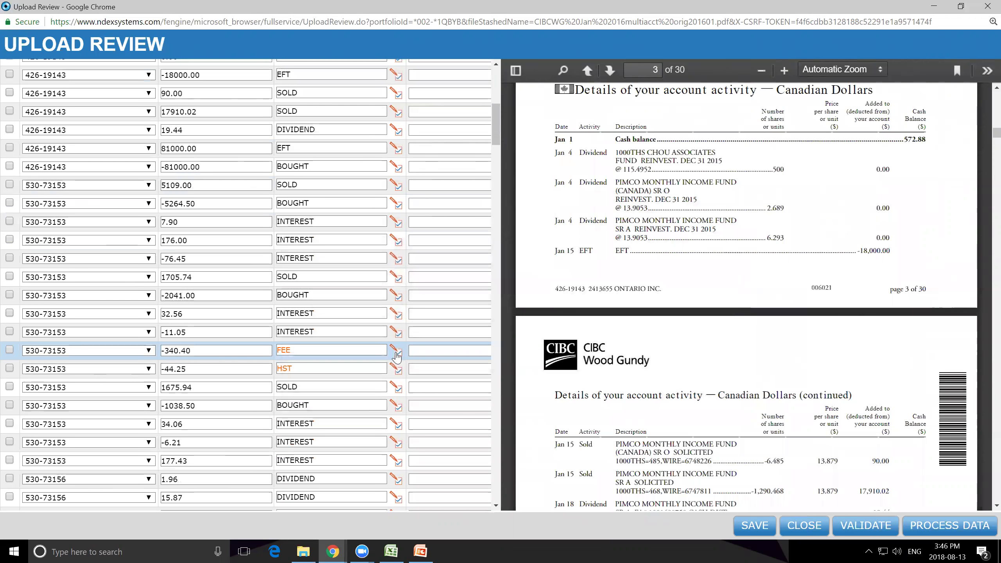
Map the unknown FEE activity type to Service Fee (MGTFE), keeping its description
{"action": "left_click", "coordinate": [396, 354]}
{"action": "left_click", "coordinate": [689, 278]}
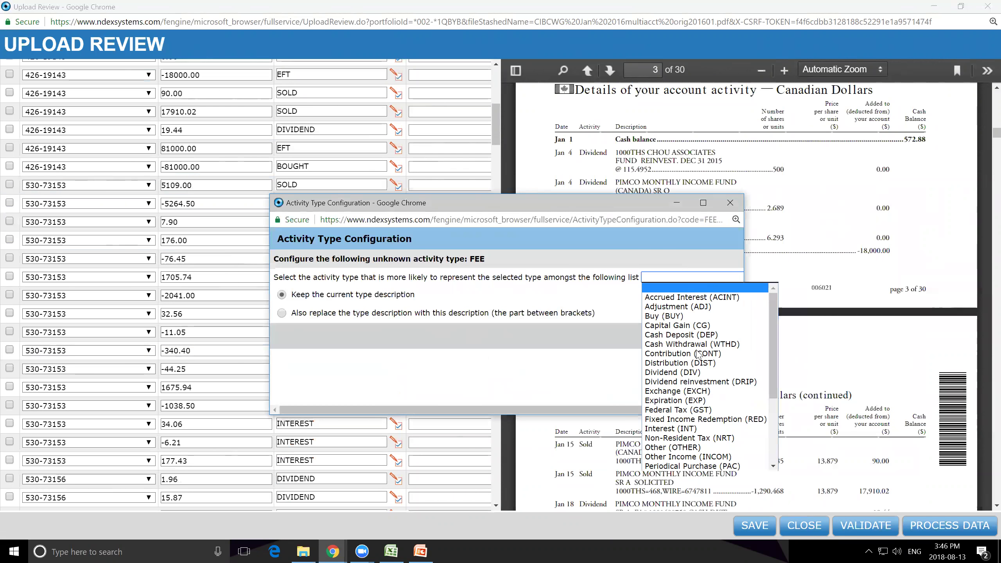
{"action": "scroll", "coordinate": [698, 359], "scroll_direction": "down", "scroll_amount": 3}
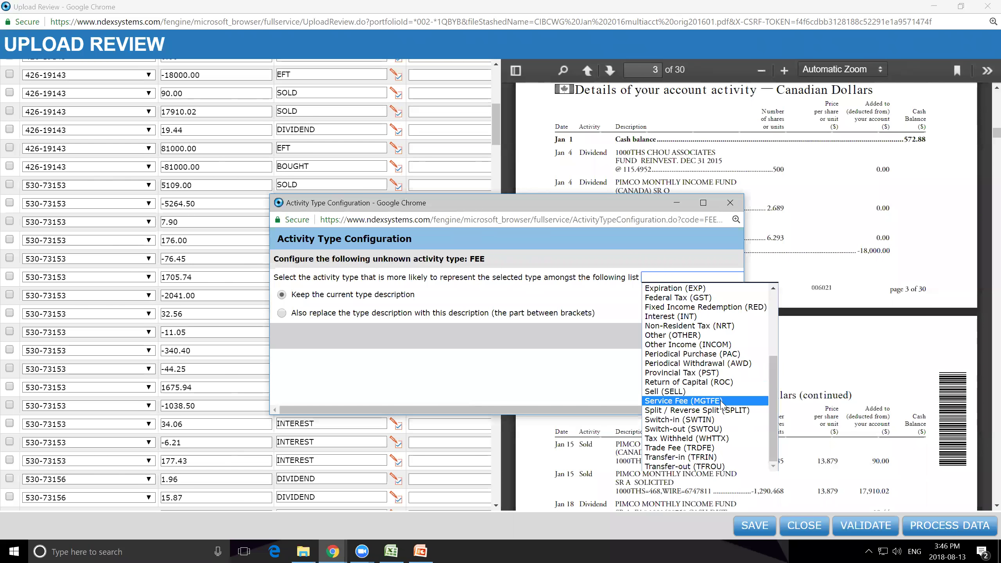
{"action": "left_click", "coordinate": [721, 401]}
{"action": "left_click", "coordinate": [722, 336]}
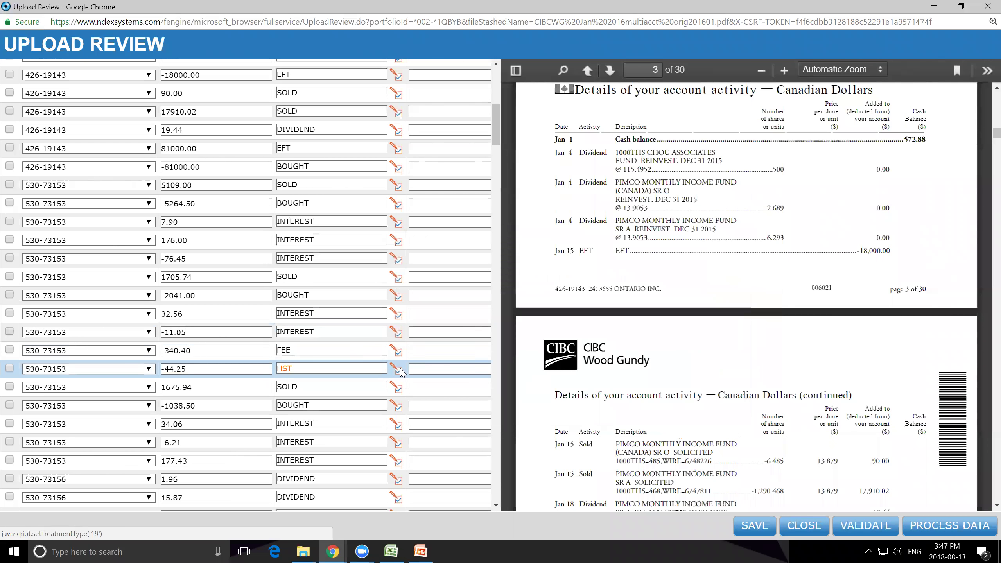
Map the unknown HST activity type to Provincial Tax (PST), keeping its description
{"action": "left_click", "coordinate": [396, 368]}
{"action": "left_click", "coordinate": [694, 277]}
{"action": "scroll", "coordinate": [728, 361], "scroll_direction": "down", "scroll_amount": 3}
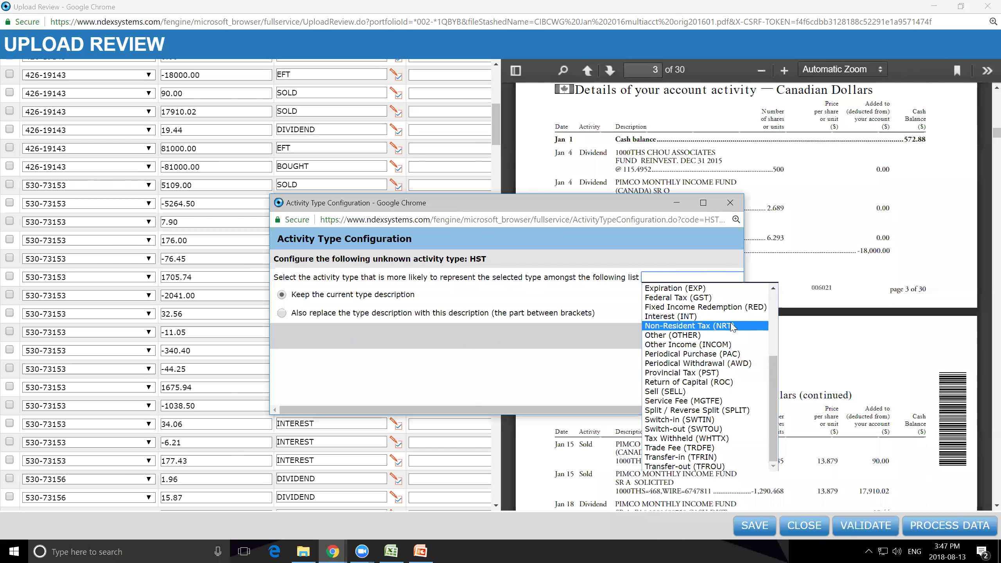
{"action": "left_click", "coordinate": [730, 372]}
{"action": "left_click", "coordinate": [723, 336]}
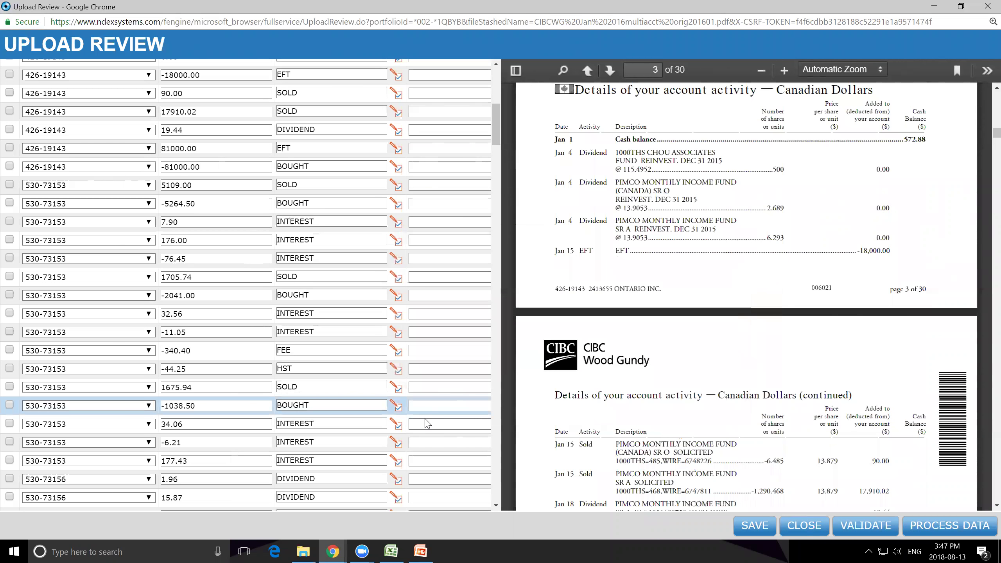
Map the unknown TAX activity type to Non-Resident Tax (NRT), keeping its description
{"action": "scroll", "coordinate": [424, 421], "scroll_direction": "down", "scroll_amount": 7}
{"action": "left_click", "coordinate": [395, 223]}
{"action": "left_click", "coordinate": [682, 277]}
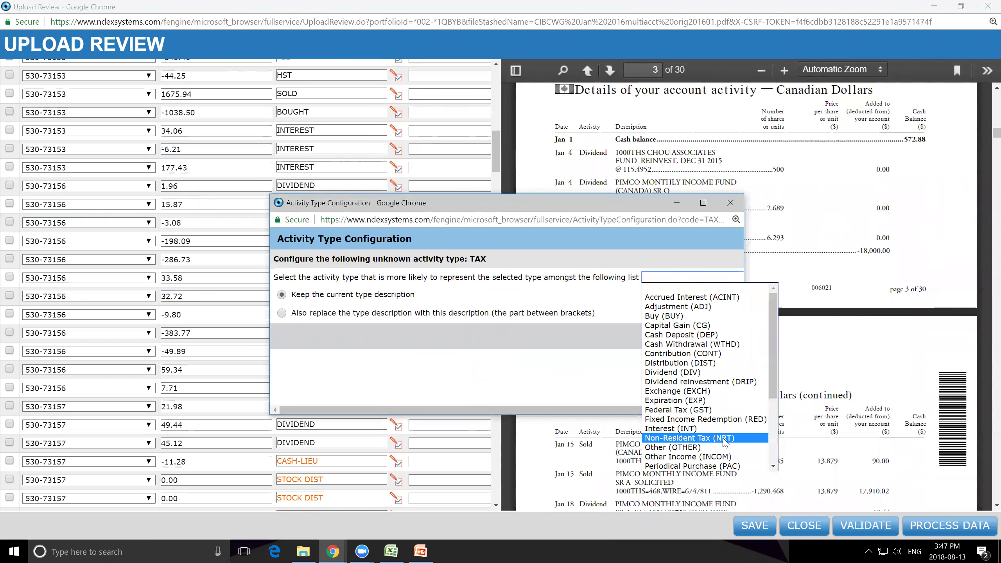
{"action": "left_click", "coordinate": [724, 442]}
{"action": "left_click", "coordinate": [723, 335]}
Map the unknown CASH-LIEU activity type to Distribution (DIST), keeping its description
{"action": "scroll", "coordinate": [392, 357], "scroll_direction": "down", "scroll_amount": 3}
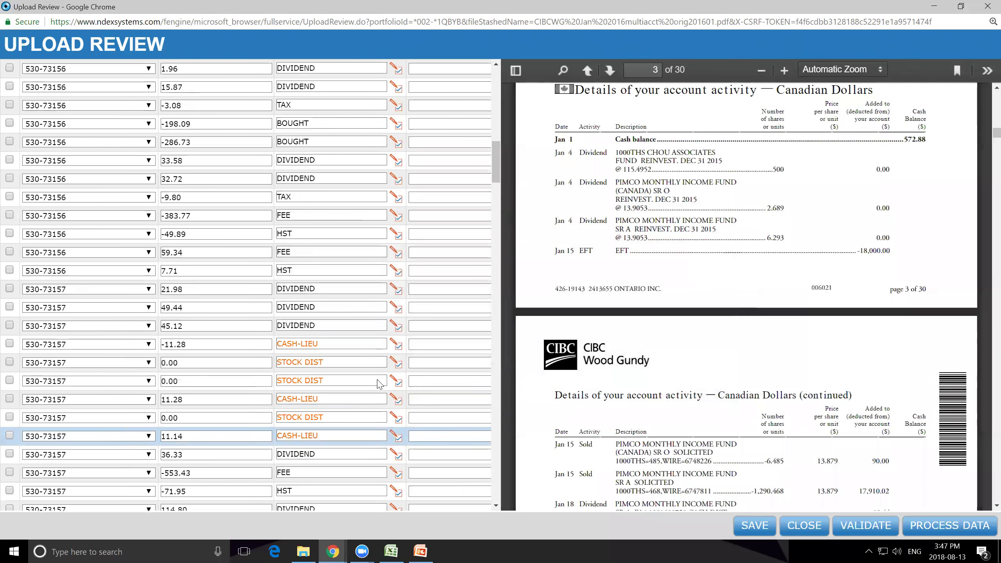
{"action": "left_click", "coordinate": [397, 344]}
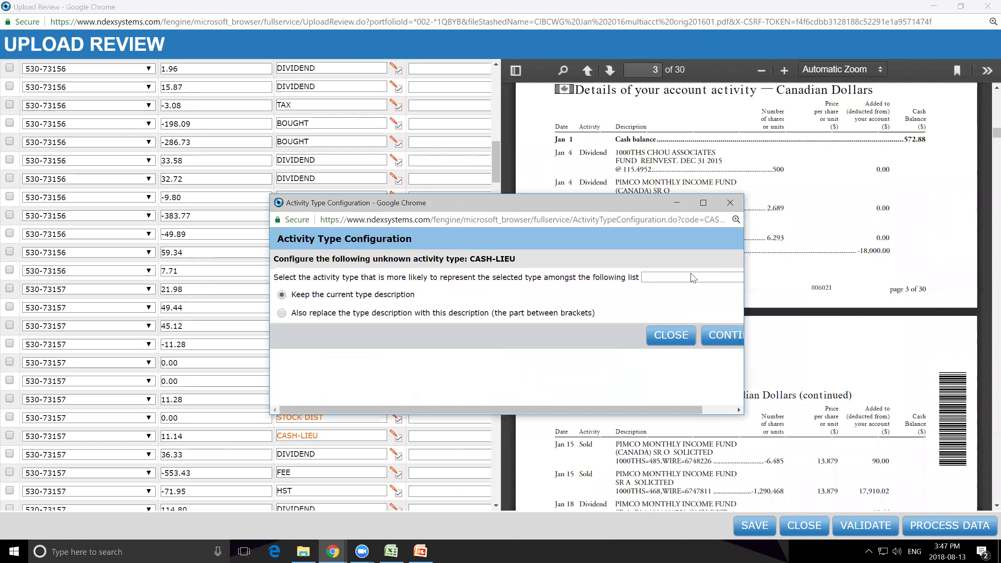
{"action": "left_click", "coordinate": [692, 277]}
{"action": "left_click", "coordinate": [691, 372]}
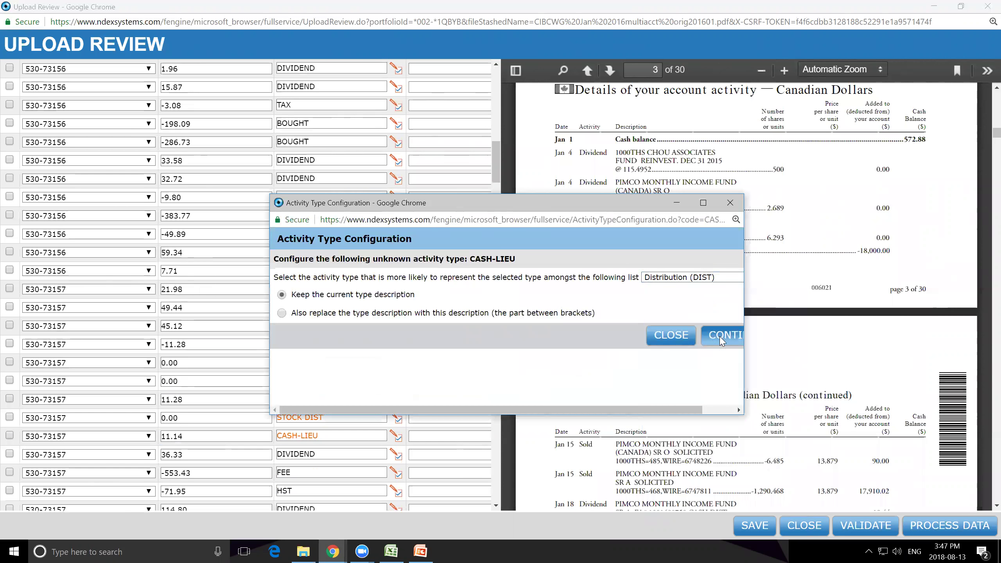
{"action": "left_click", "coordinate": [721, 336]}
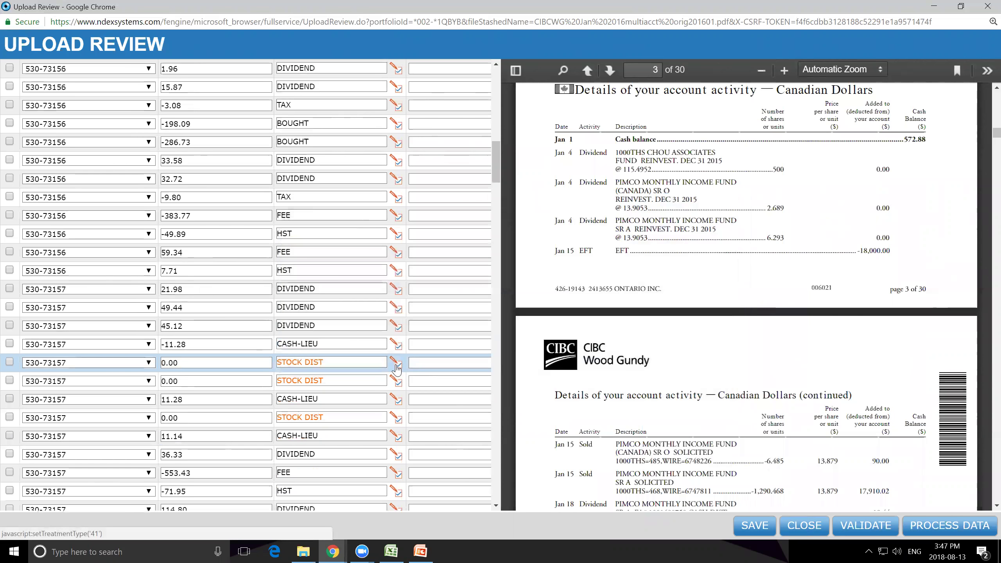
Map the unknown STOCK DIST activity type to Distribution (DIST), keeping its description, and check the remaining activity rows
{"action": "left_click", "coordinate": [397, 368]}
{"action": "left_click", "coordinate": [685, 278]}
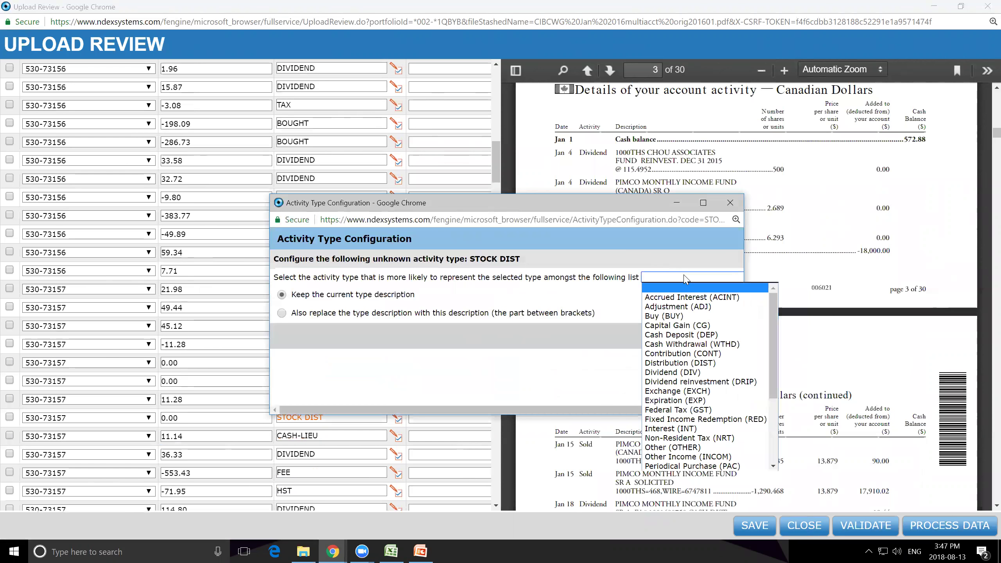
{"action": "left_click", "coordinate": [689, 363]}
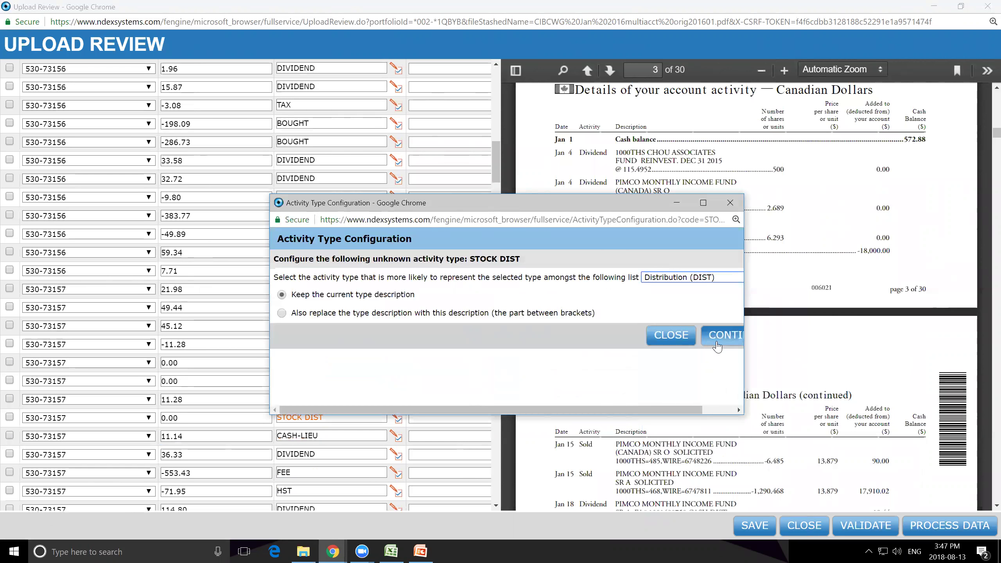
{"action": "left_click", "coordinate": [718, 336]}
{"action": "scroll", "coordinate": [461, 397], "scroll_direction": "down", "scroll_amount": 8}
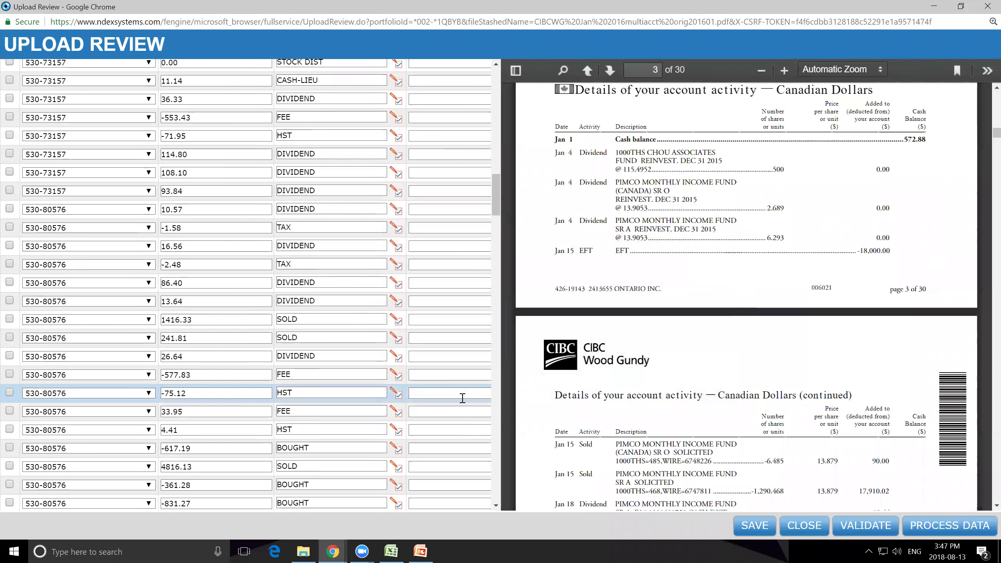
{"action": "scroll", "coordinate": [462, 398], "scroll_direction": "down", "scroll_amount": 12}
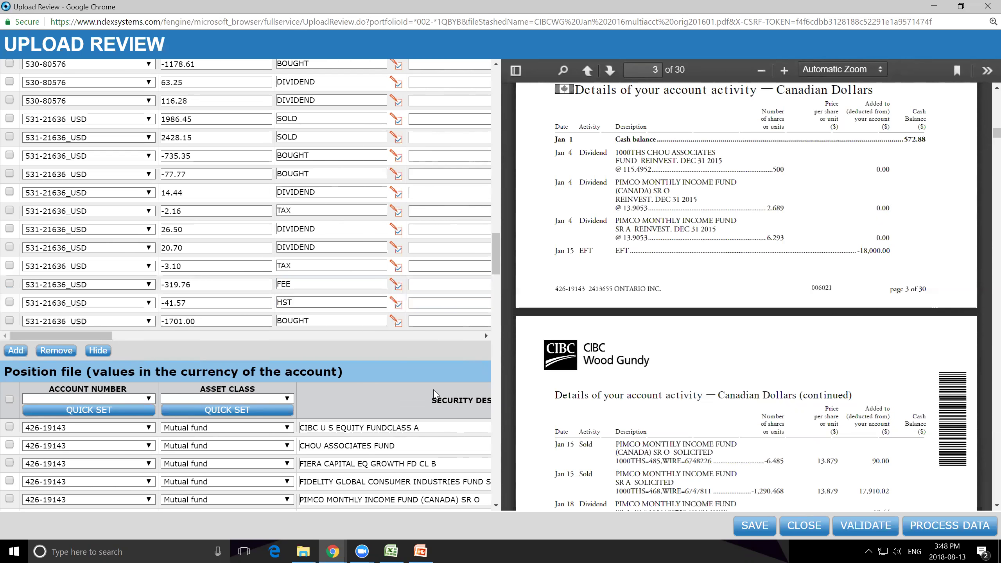
Examine the fixed income market value warning and the flagged quantities, close prices and market values in the position file
{"action": "scroll", "coordinate": [441, 386], "scroll_direction": "up", "scroll_amount": 20}
{"action": "scroll", "coordinate": [444, 383], "scroll_direction": "up", "scroll_amount": 15}
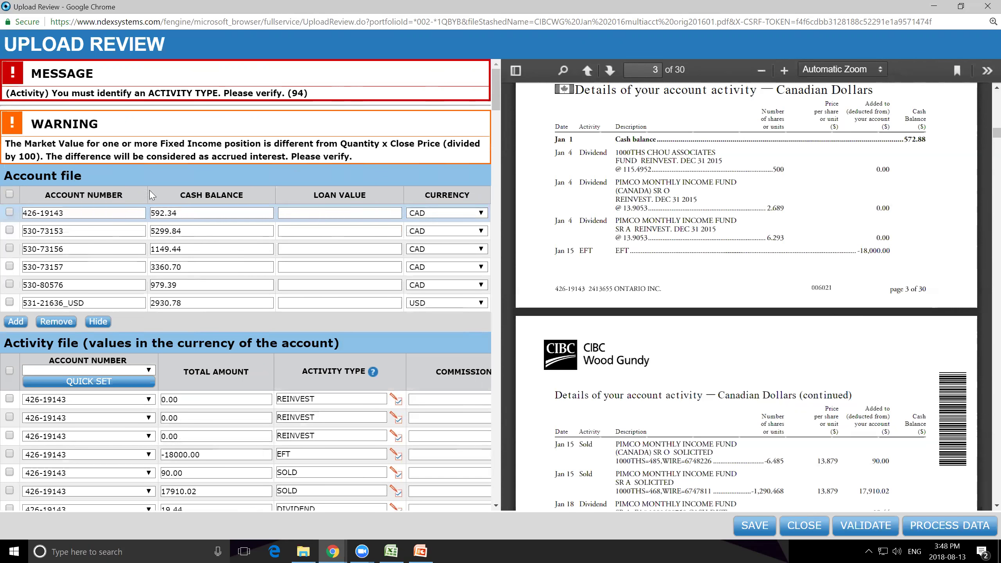
{"action": "left_click_drag", "start_coordinate": [5, 144], "coordinate": [360, 159]}
{"action": "left_click", "coordinate": [360, 159]}
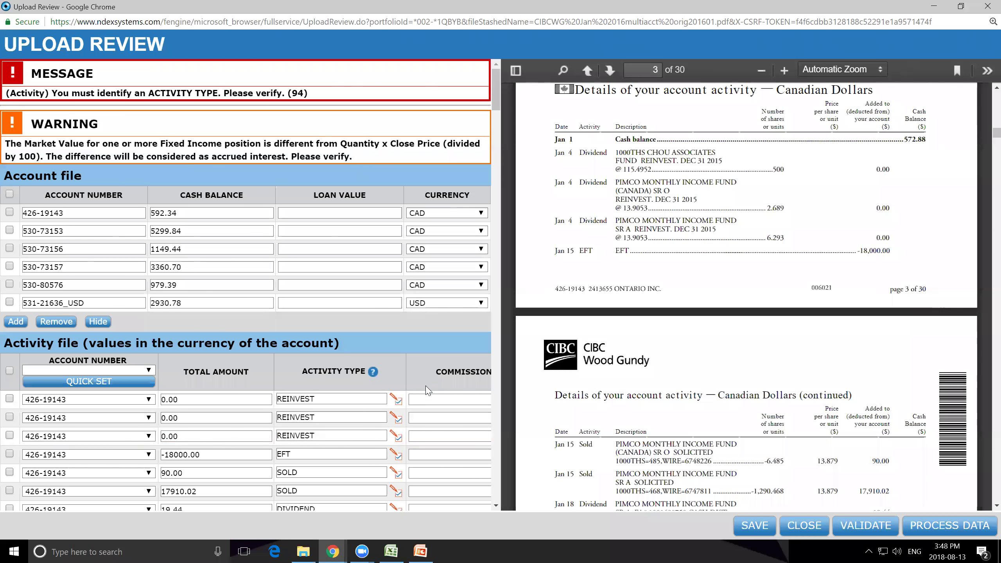
{"action": "scroll", "coordinate": [425, 391], "scroll_direction": "down", "scroll_amount": 14}
{"action": "scroll", "coordinate": [427, 385], "scroll_direction": "down", "scroll_amount": 20}
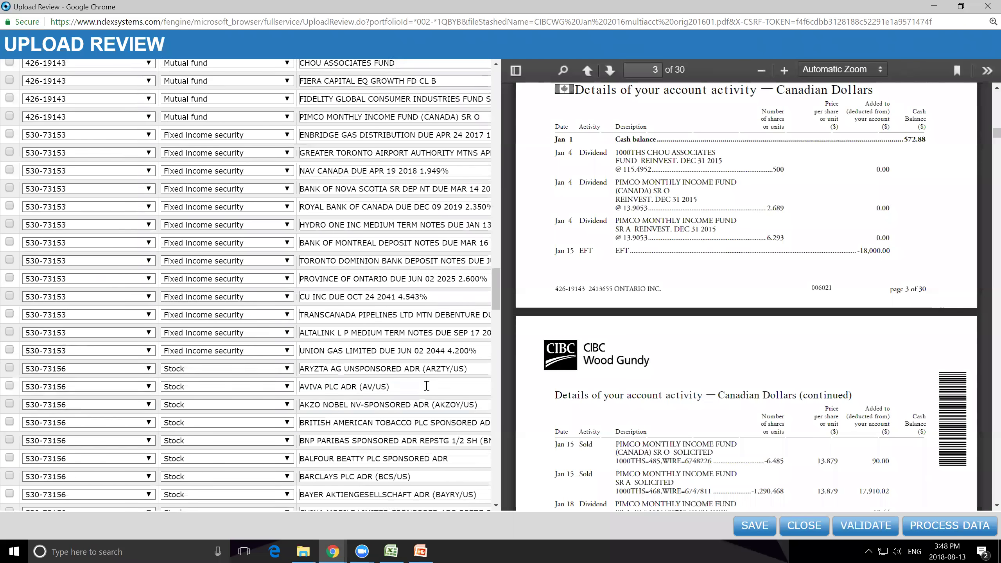
{"action": "scroll", "coordinate": [426, 385], "scroll_direction": "up", "scroll_amount": 3}
{"action": "scroll", "coordinate": [236, 473], "scroll_direction": "down", "scroll_amount": 6}
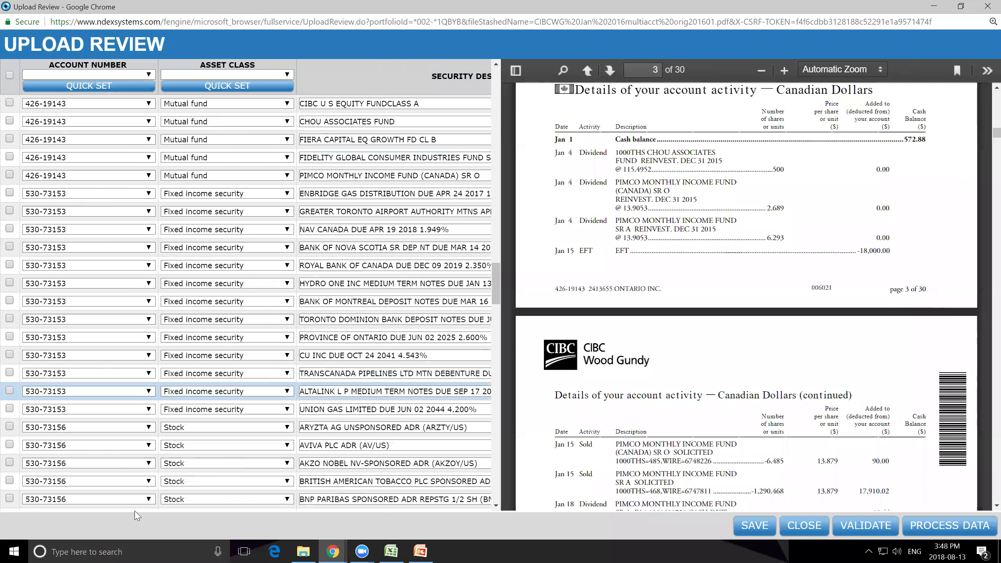
{"action": "scroll", "coordinate": [237, 414], "scroll_direction": "right", "scroll_amount": 10}
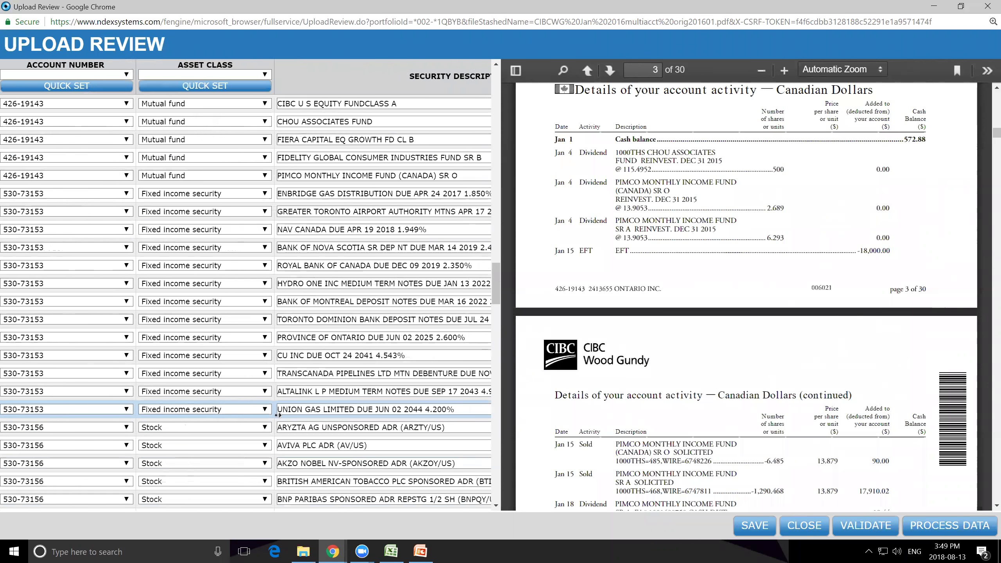
{"action": "scroll", "coordinate": [278, 415], "scroll_direction": "right", "scroll_amount": 6}
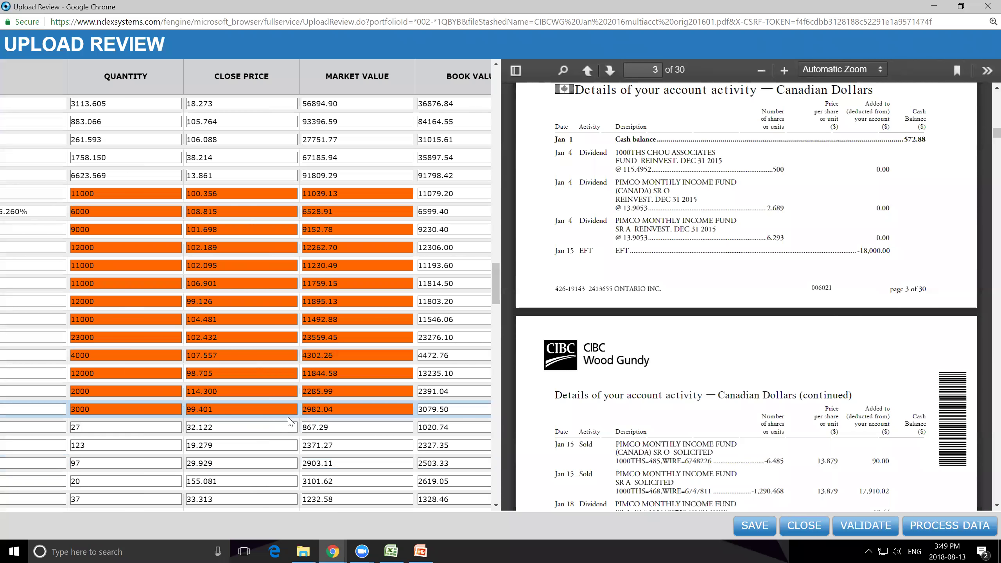
{"action": "scroll", "coordinate": [288, 419], "scroll_direction": "left", "scroll_amount": 10}
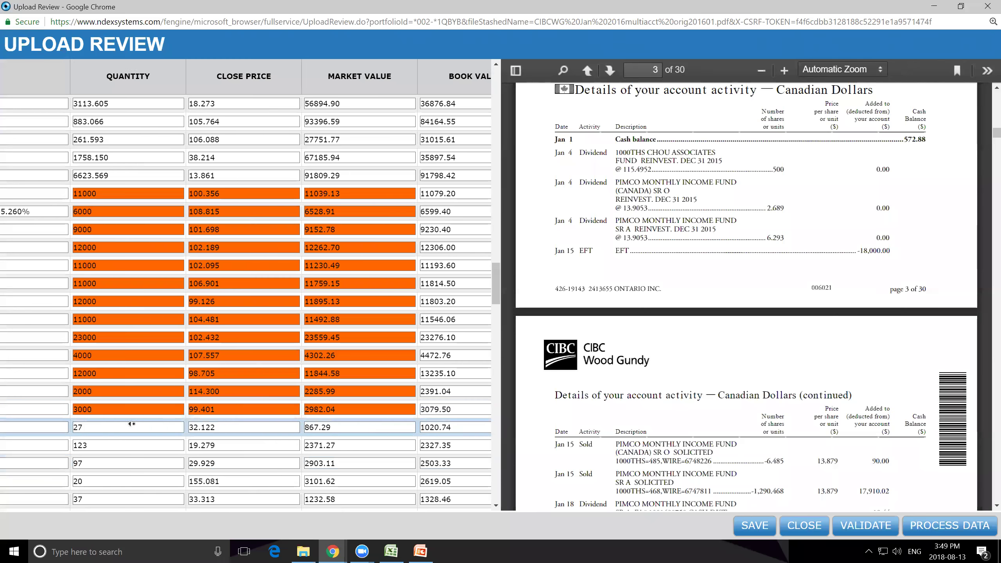
{"action": "scroll", "coordinate": [126, 429], "scroll_direction": "up", "scroll_amount": 20}
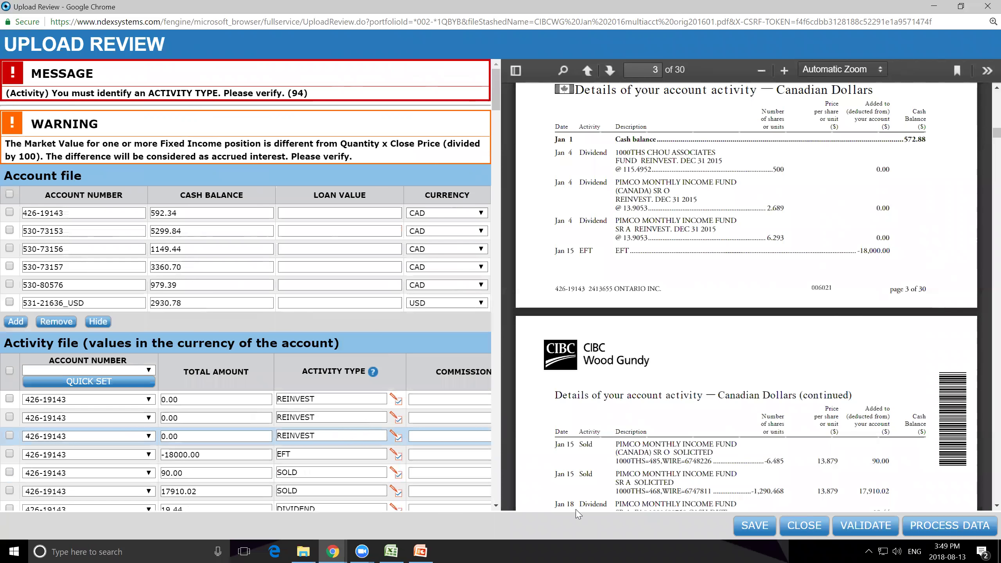
Validate the reviewed statement data and save it
{"action": "left_click", "coordinate": [862, 533]}
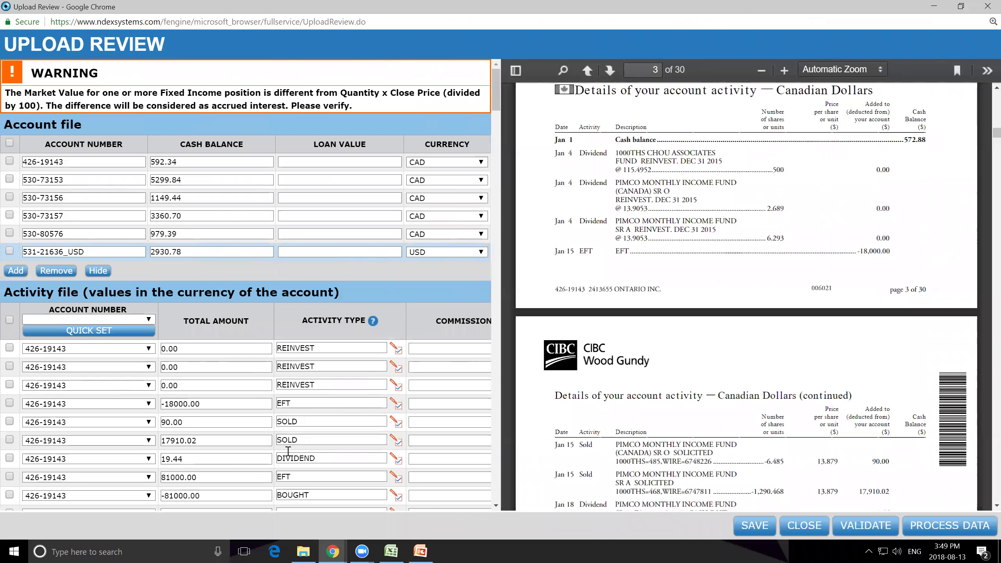
{"action": "left_click", "coordinate": [216, 403]}
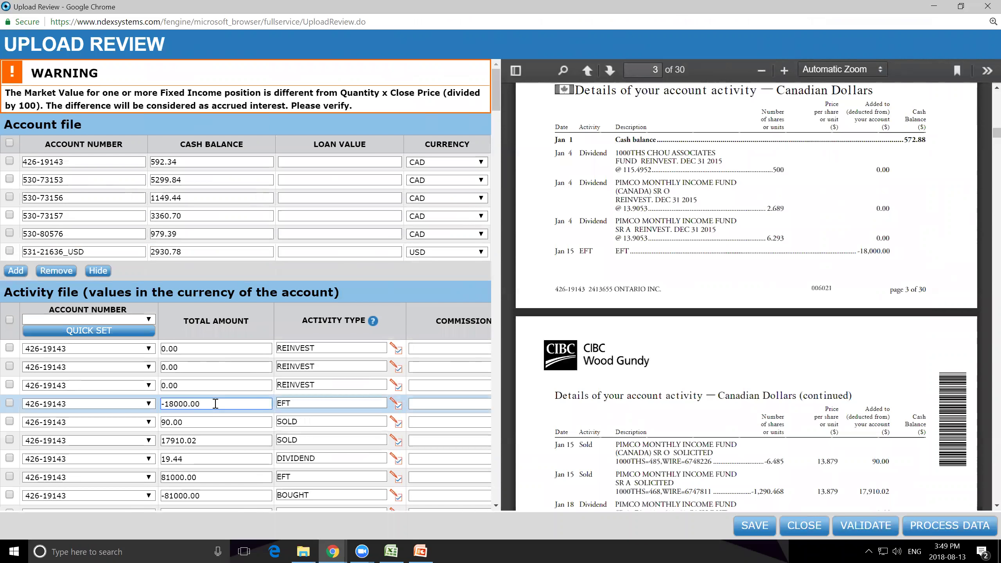
{"action": "left_click", "coordinate": [755, 526]}
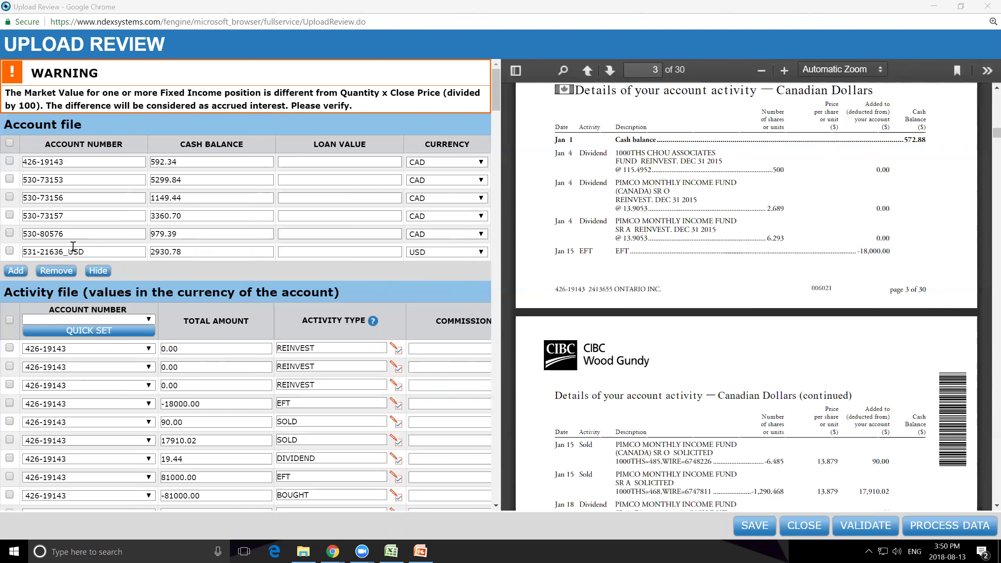
Compare the second REINVEST activity with the Jan 4 PIMCO Monthly Income Fund (Canada) dividend entry in the PDF statement
{"action": "scroll", "coordinate": [195, 269], "scroll_direction": "down", "scroll_amount": 4}
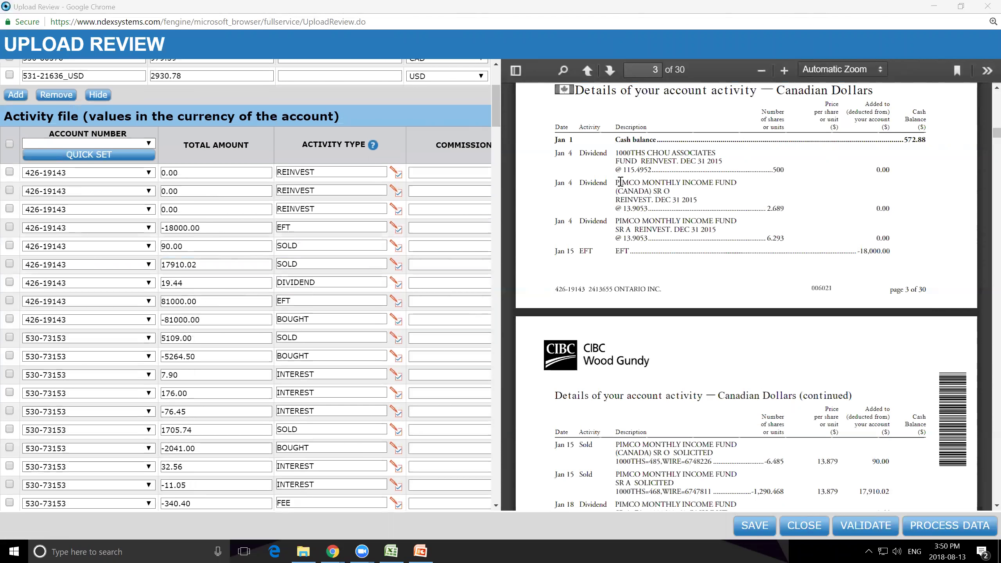
{"action": "left_click_drag", "start_coordinate": [617, 182], "coordinate": [697, 197]}
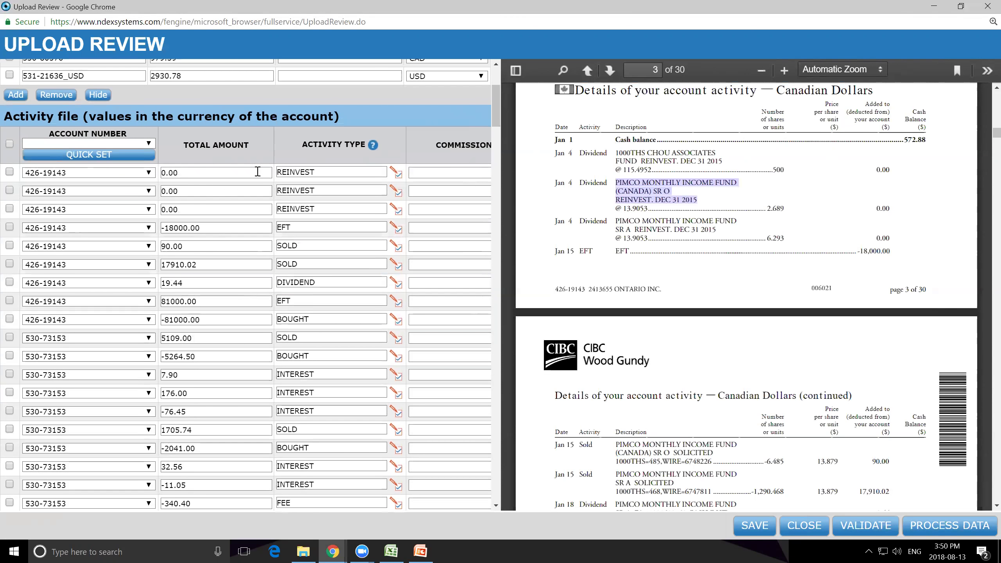
{"action": "double_click", "coordinate": [330, 190]}
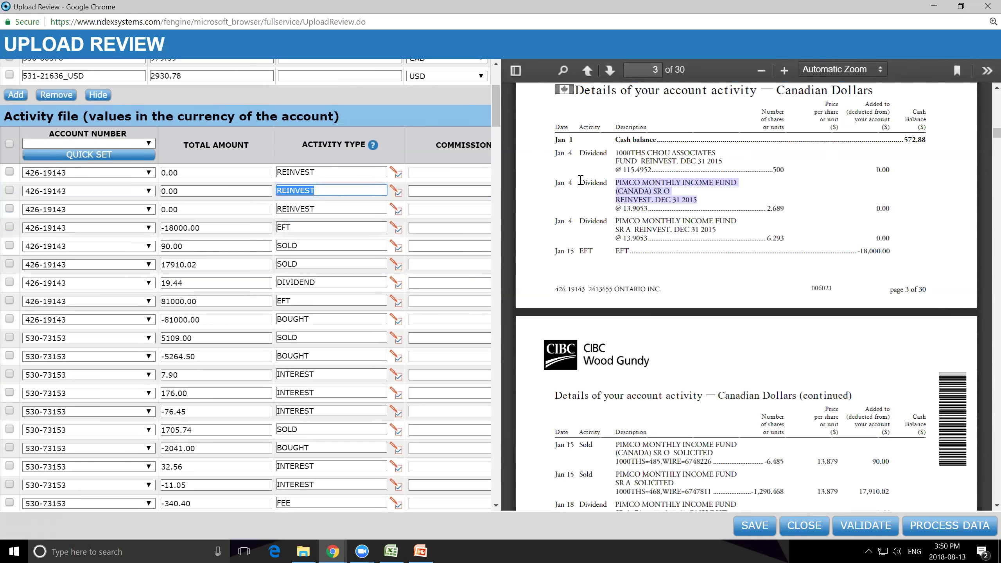
{"action": "left_click_drag", "start_coordinate": [581, 181], "coordinate": [653, 200]}
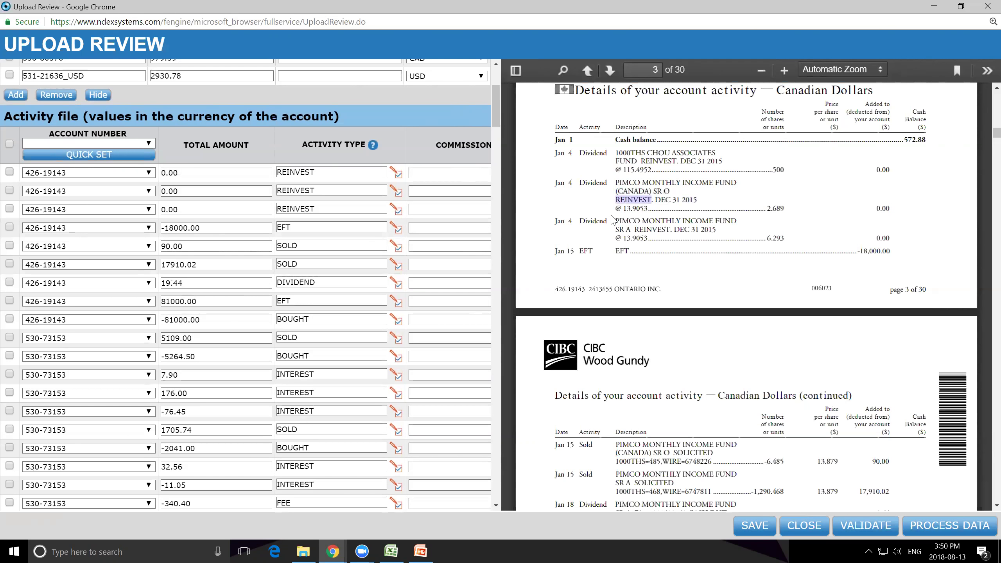
{"action": "left_click", "coordinate": [687, 214]}
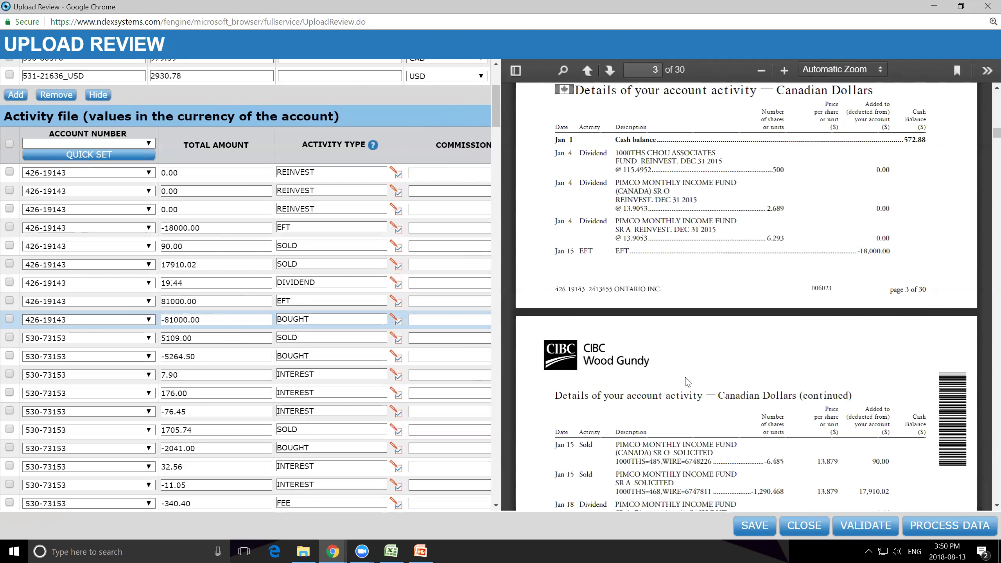
Process the validated statement data and refresh its status in Statement Upload Management
{"action": "scroll", "coordinate": [319, 330], "scroll_direction": "up", "scroll_amount": 3}
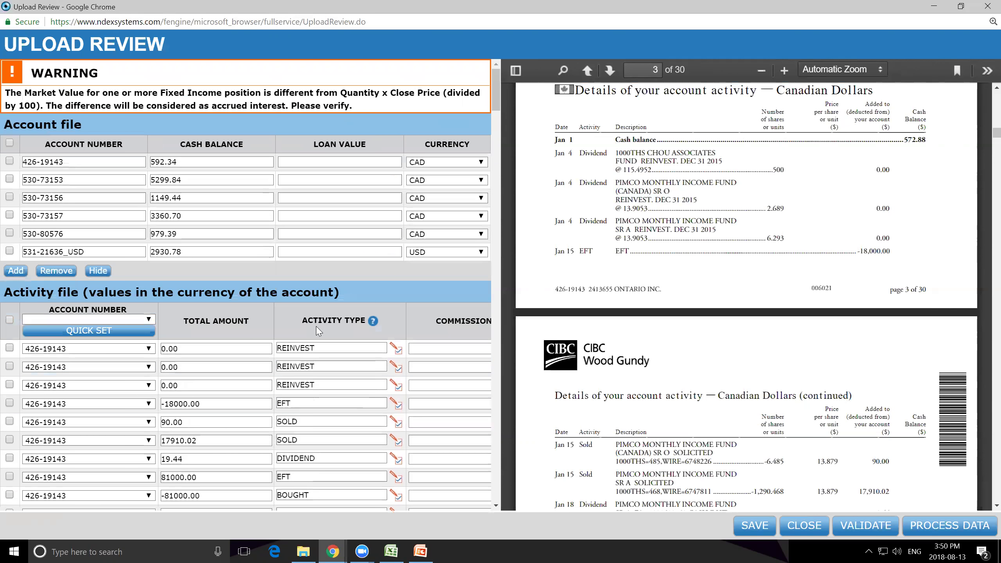
{"action": "left_click", "coordinate": [939, 530]}
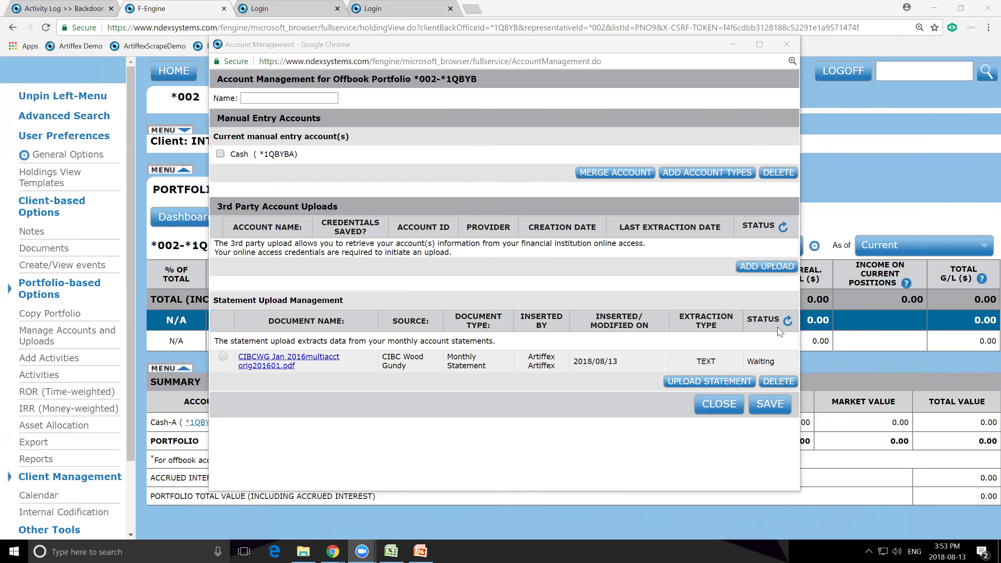
{"action": "left_click", "coordinate": [786, 322]}
Review the statement's status and the accounts created from it, then close Account Management and examine those accounts in the portfolio
{"action": "scroll", "coordinate": [734, 413], "scroll_direction": "down", "scroll_amount": 3}
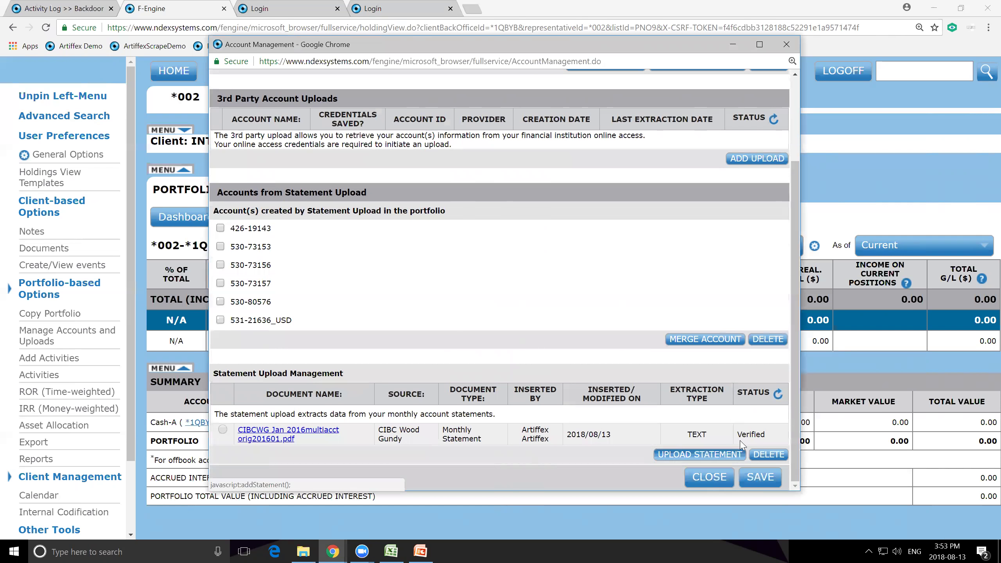
{"action": "double_click", "coordinate": [766, 435]}
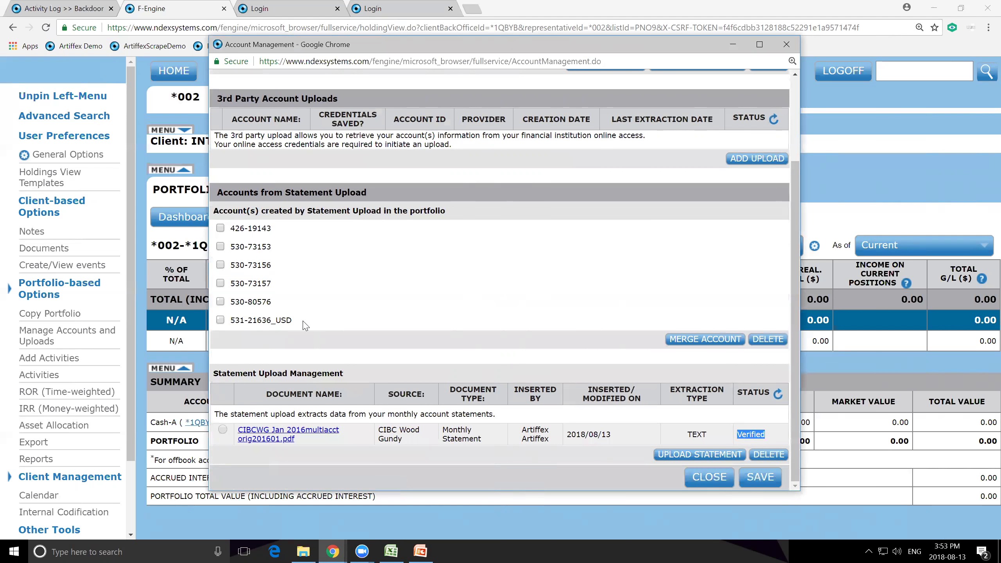
{"action": "left_click_drag", "start_coordinate": [293, 321], "coordinate": [228, 228]}
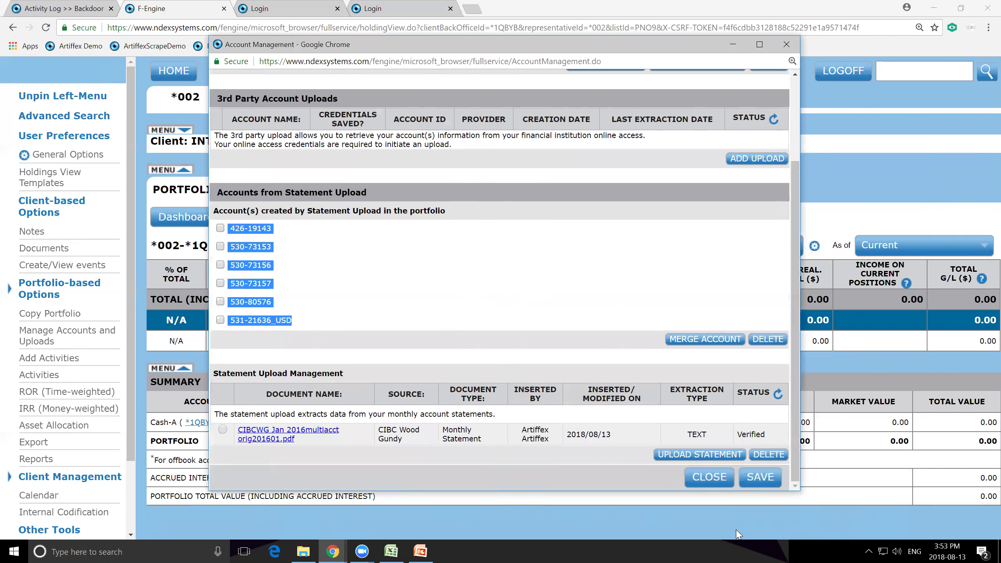
{"action": "left_click", "coordinate": [705, 477]}
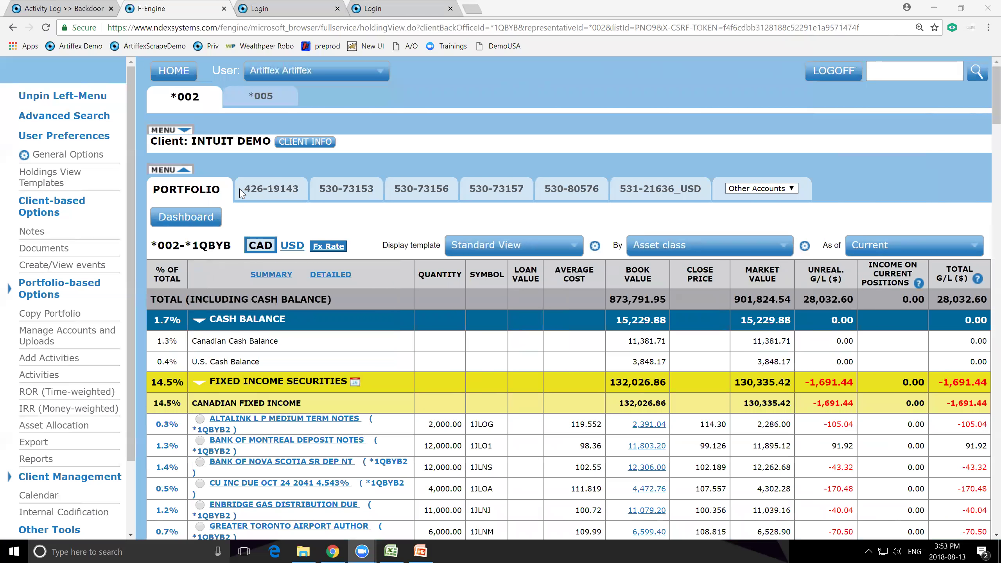
{"action": "left_click_drag", "start_coordinate": [241, 189], "coordinate": [757, 211]}
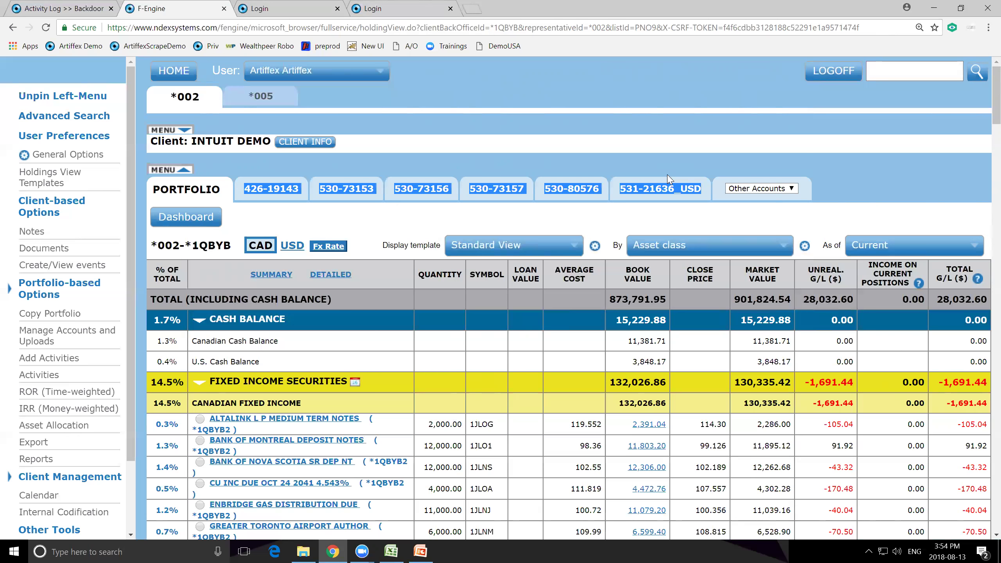
{"action": "left_click", "coordinate": [746, 158]}
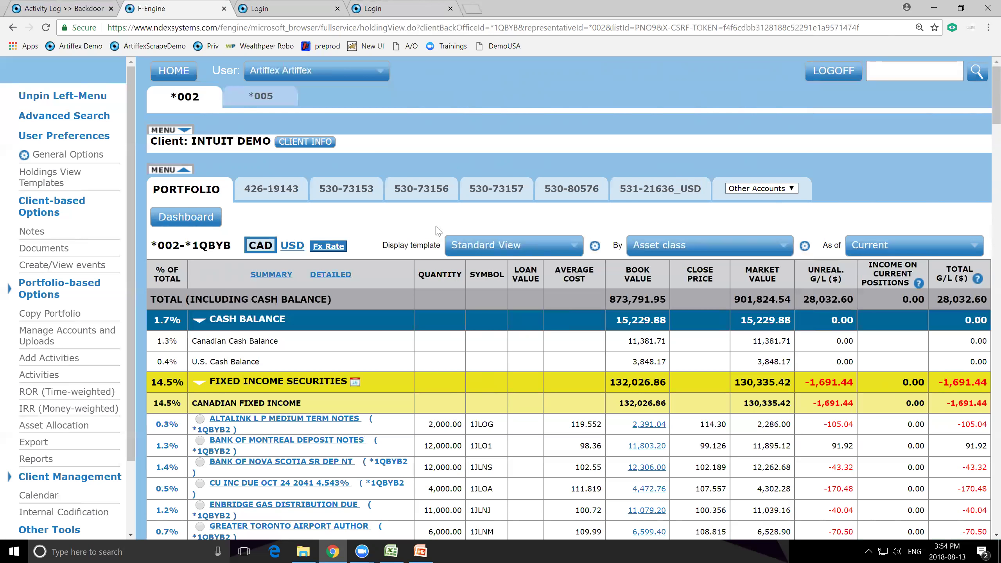
Rename the second uploaded account, which holds the fixed income securities, to CIBC Corp CAD in its account information and save
{"action": "left_click", "coordinate": [317, 191]}
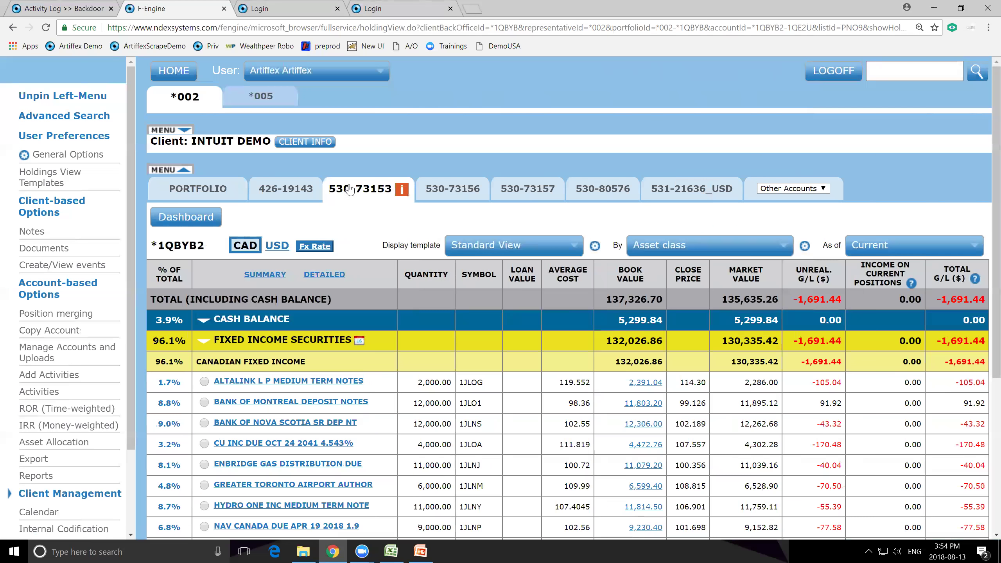
{"action": "left_click", "coordinate": [402, 190]}
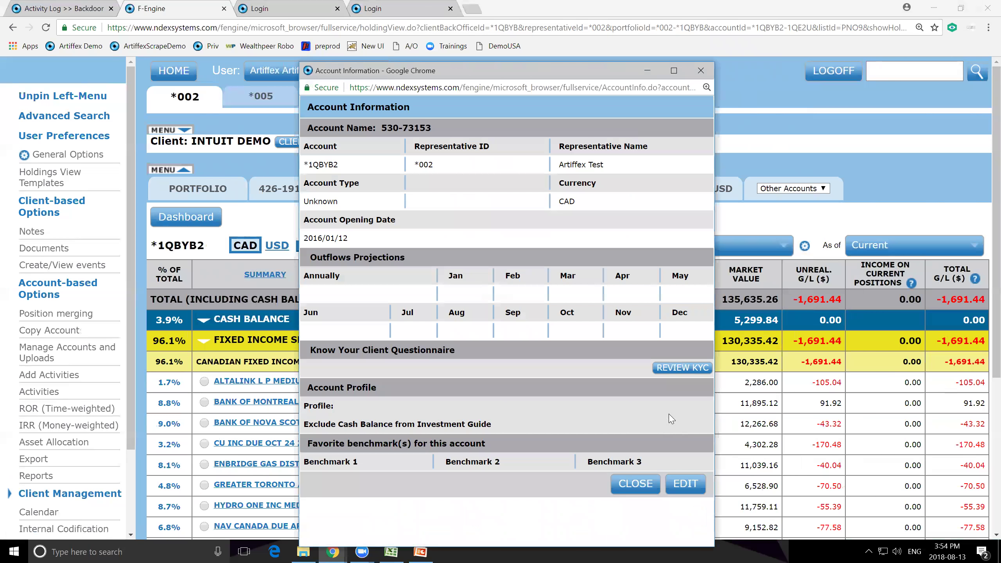
{"action": "left_click", "coordinate": [685, 483]}
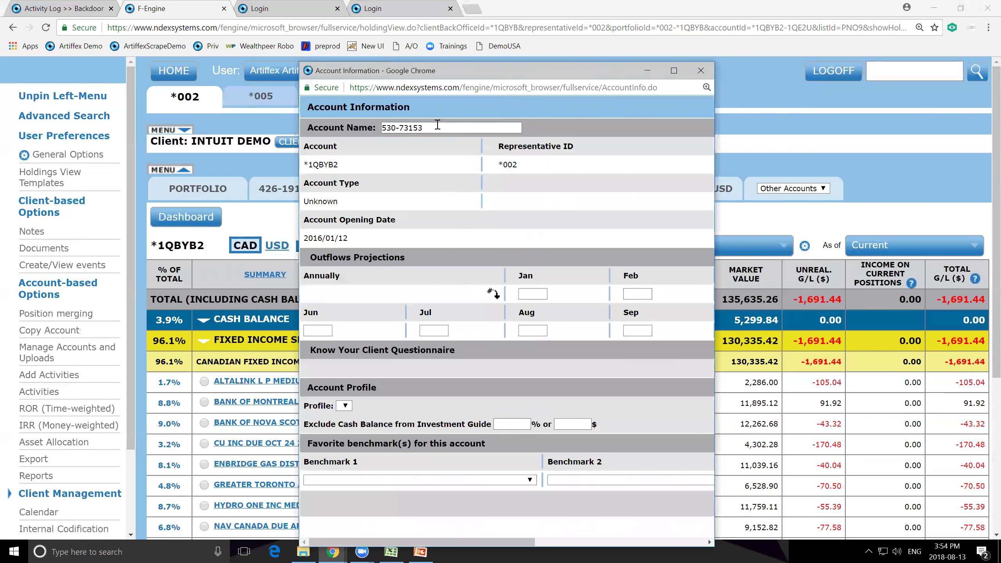
{"action": "left_click_drag", "start_coordinate": [433, 125], "coordinate": [285, 108]}
{"action": "type", "text": "CIBC "}
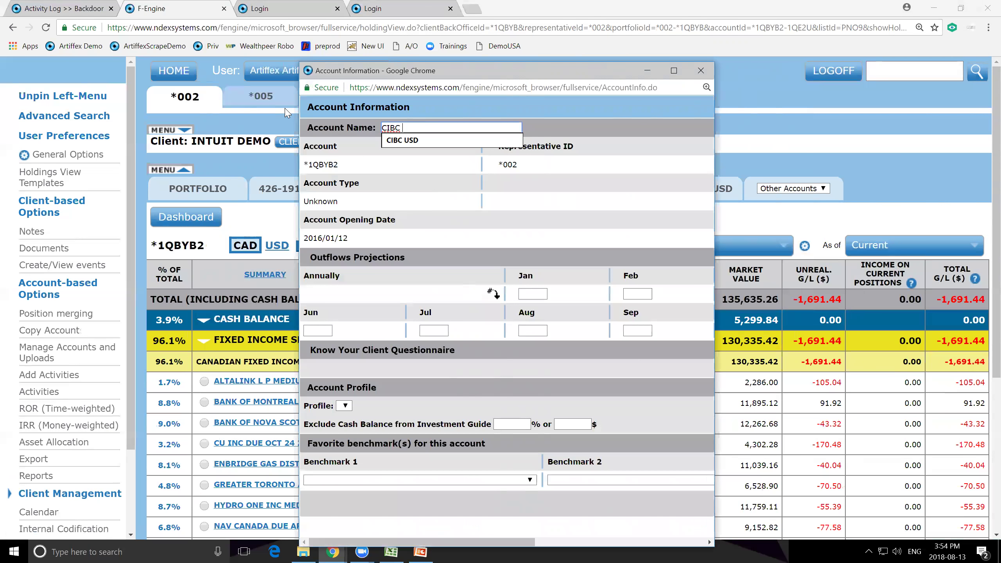
{"action": "type", "text": "Corp CAD"}
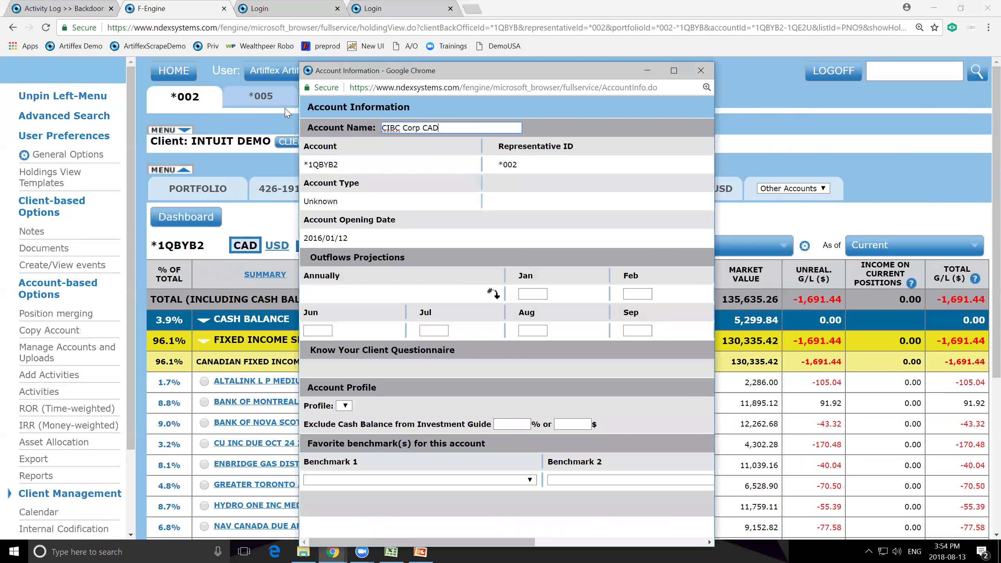
{"action": "left_click", "coordinate": [673, 70]}
{"action": "left_click", "coordinate": [966, 440]}
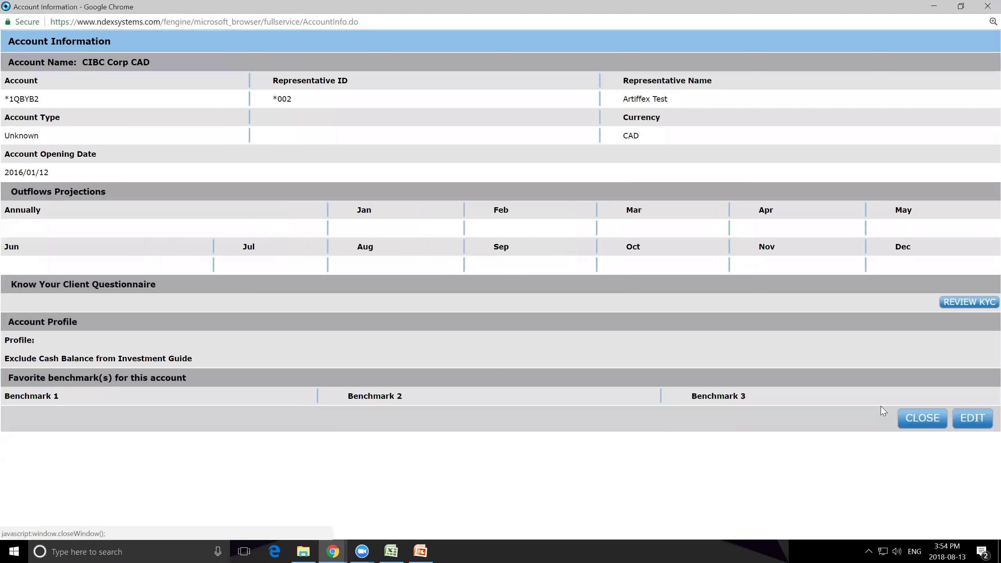
{"action": "left_click", "coordinate": [919, 418]}
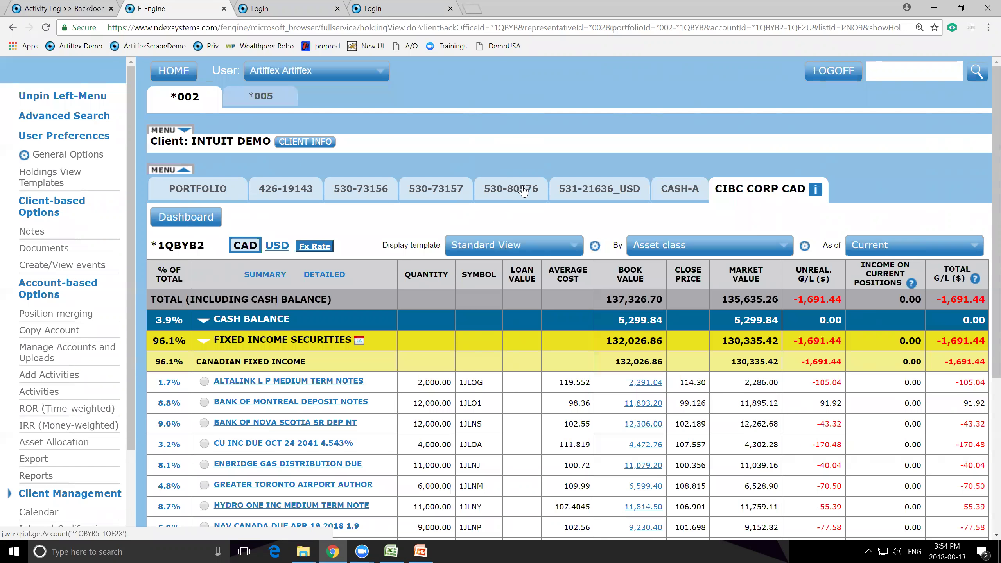
Log off, sign in to the back office as sysadmin, and open representative *003's clients in Portfolio Management
{"action": "left_click", "coordinate": [841, 74]}
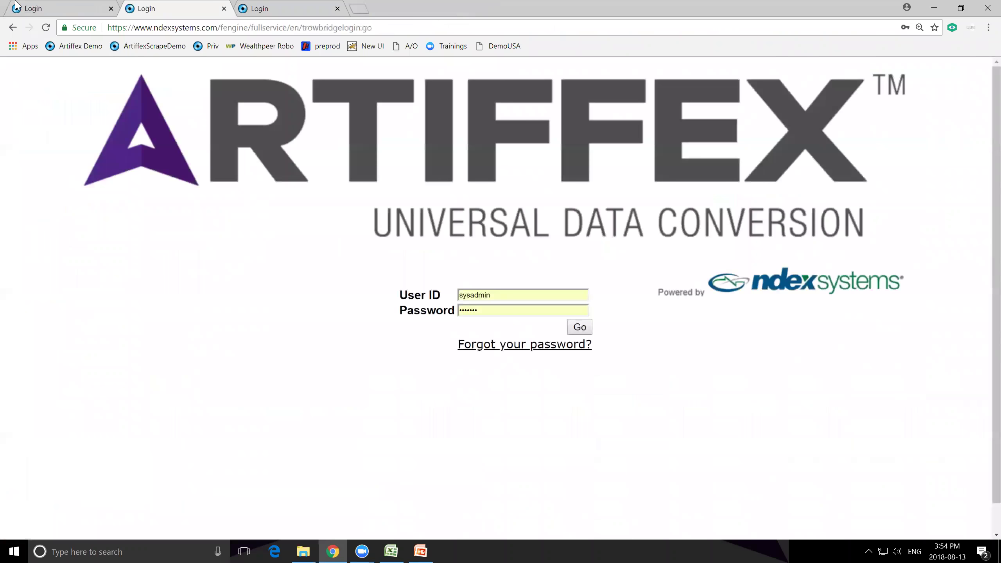
{"action": "left_click", "coordinate": [580, 327]}
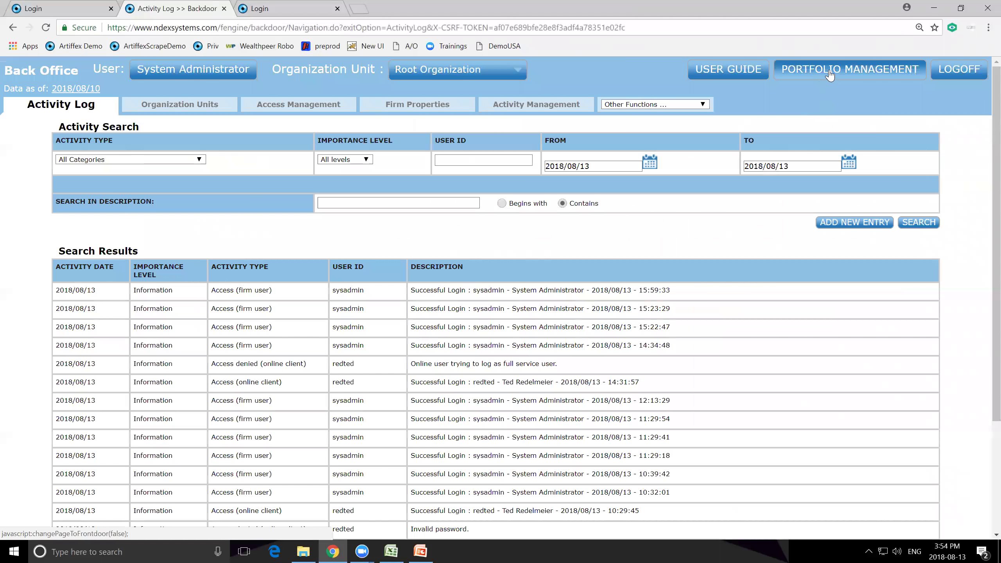
{"action": "left_click", "coordinate": [830, 75]}
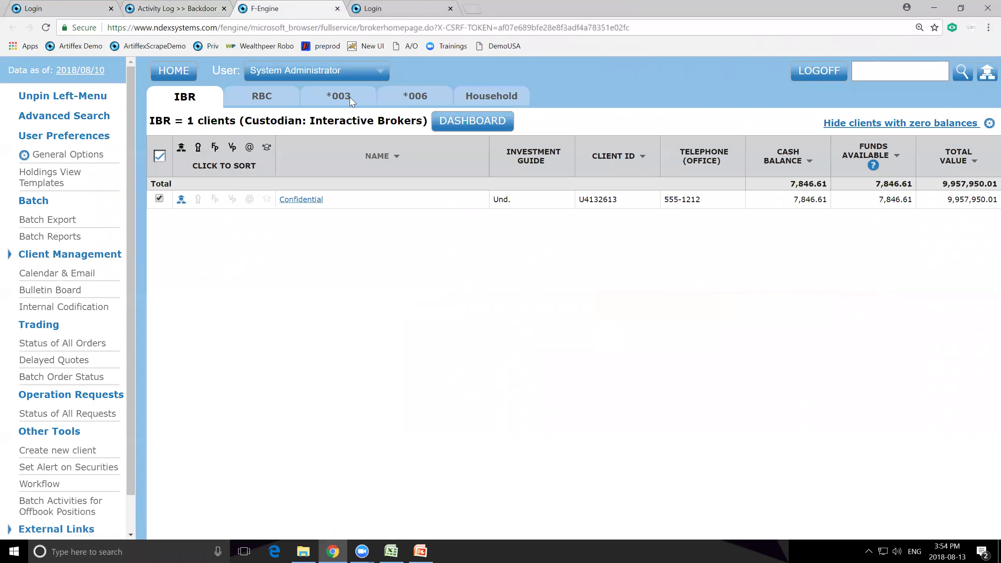
{"action": "left_click", "coordinate": [333, 100]}
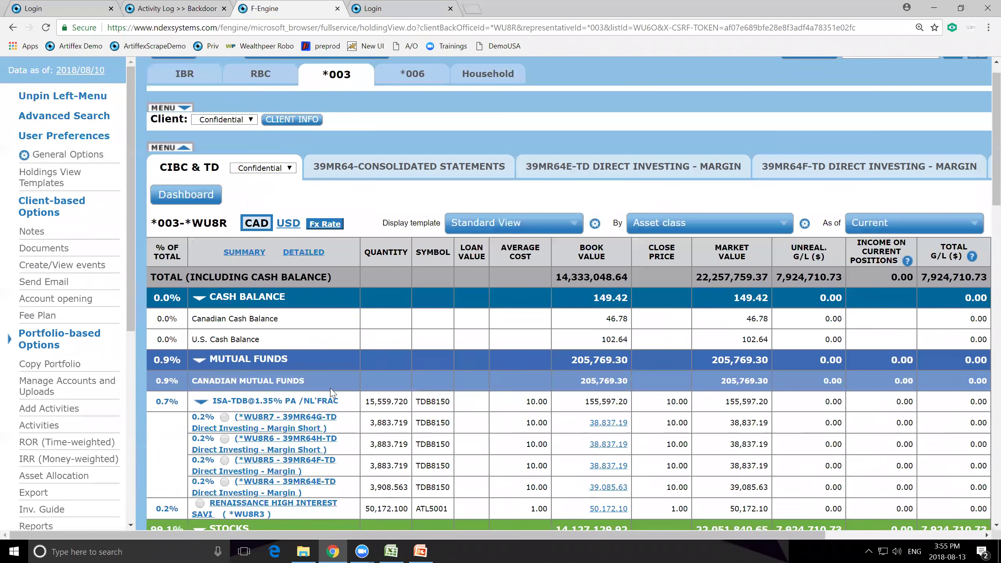
Examine the accounts in the CIBC & TD portfolio, including the list of other accounts
{"action": "scroll", "coordinate": [330, 392], "scroll_direction": "up", "scroll_amount": 1}
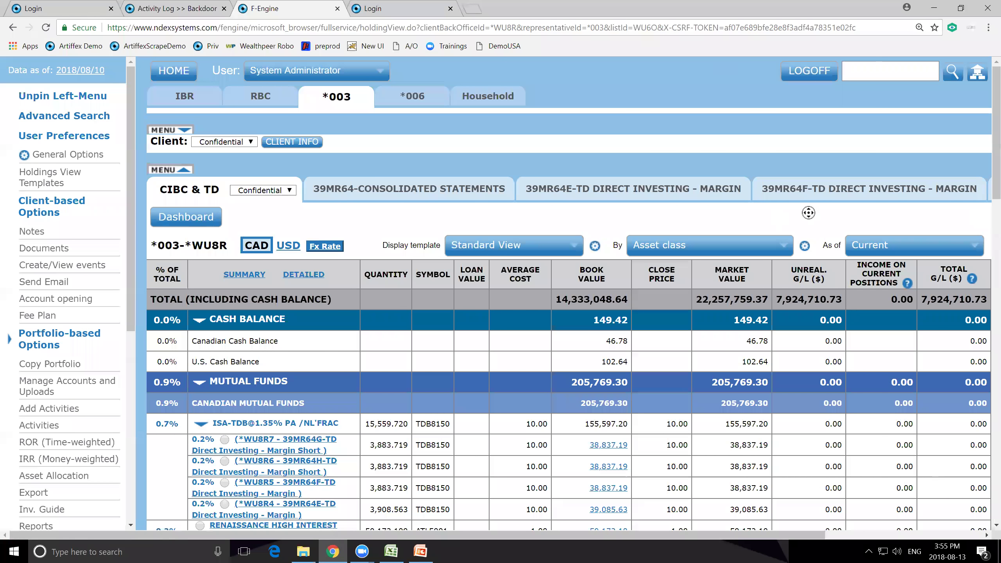
{"action": "scroll", "coordinate": [849, 209], "scroll_direction": "right", "scroll_amount": 5}
{"action": "left_click", "coordinate": [869, 189]}
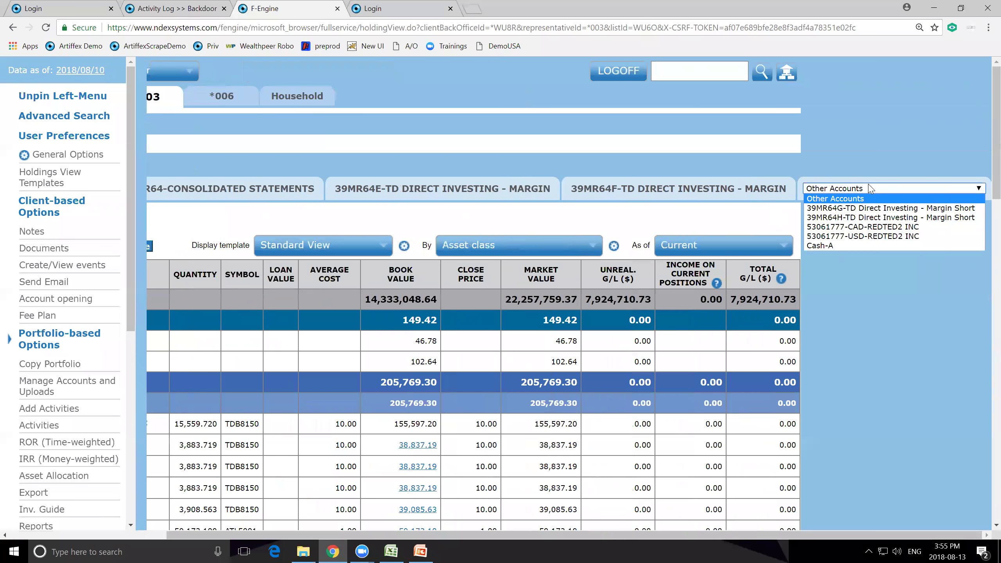
{"action": "left_click", "coordinate": [850, 199]}
{"action": "scroll", "coordinate": [765, 223], "scroll_direction": "left", "scroll_amount": 5}
Open the CIBC & TD portfolio's account and upload management and review the third-party upload providers and last extraction dates
{"action": "left_click", "coordinate": [50, 385]}
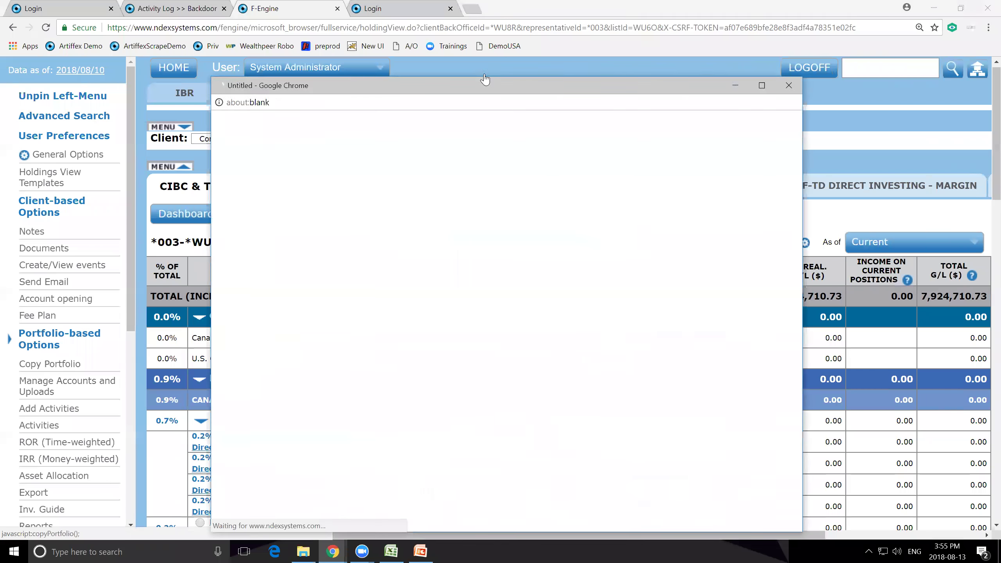
{"action": "left_click_drag", "start_coordinate": [487, 76], "coordinate": [487, 1]}
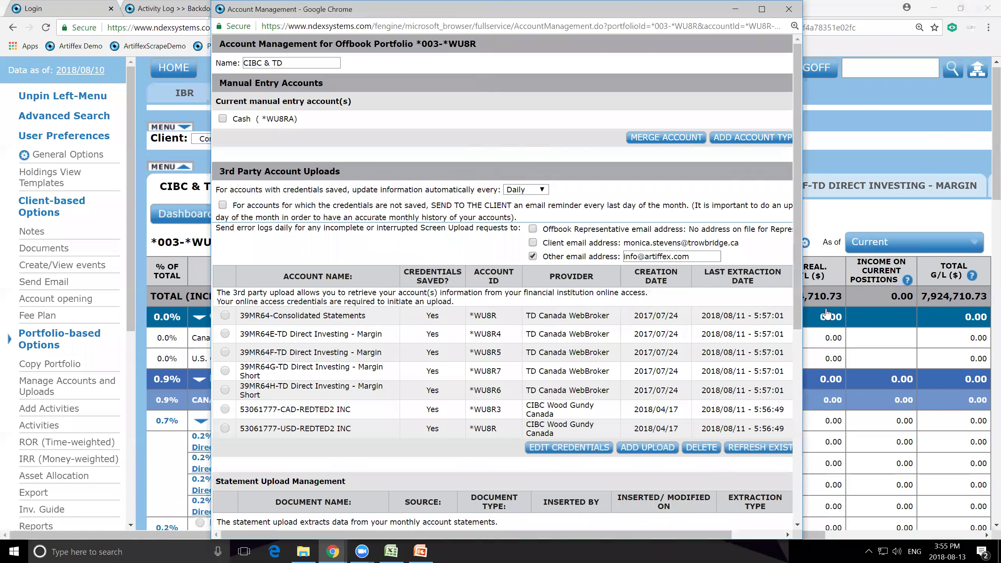
{"action": "left_click_drag", "start_coordinate": [804, 314], "coordinate": [947, 313]}
{"action": "scroll", "coordinate": [570, 80], "scroll_direction": "down", "scroll_amount": 5}
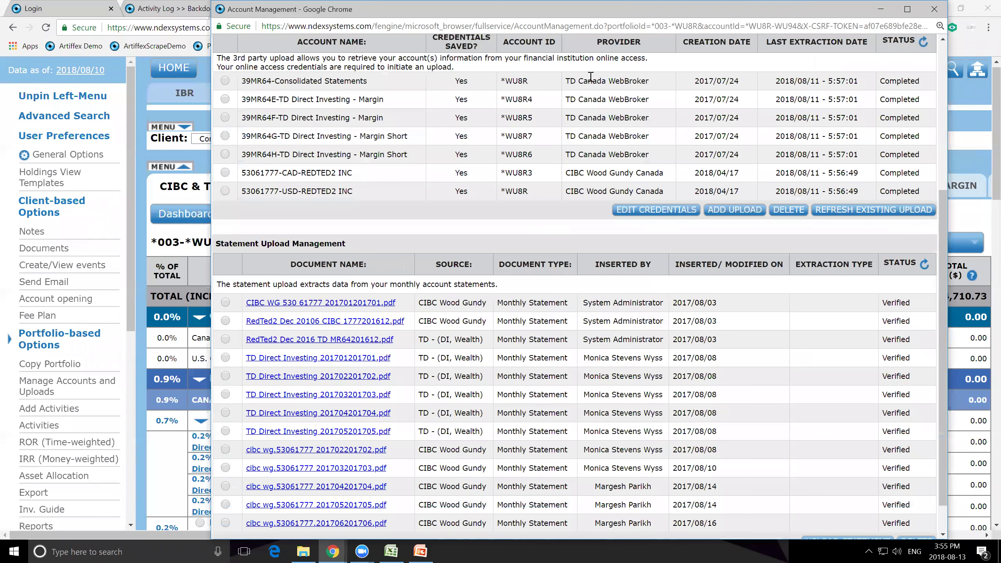
{"action": "left_click_drag", "start_coordinate": [569, 81], "coordinate": [661, 87]}
{"action": "left_click_drag", "start_coordinate": [565, 173], "coordinate": [669, 178]}
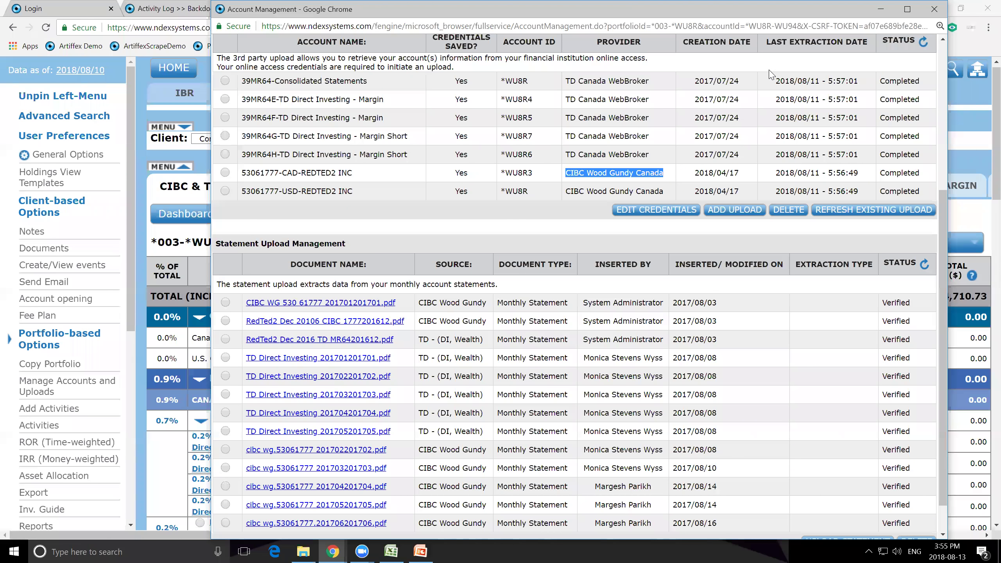
{"action": "left_click_drag", "start_coordinate": [774, 81], "coordinate": [861, 87]}
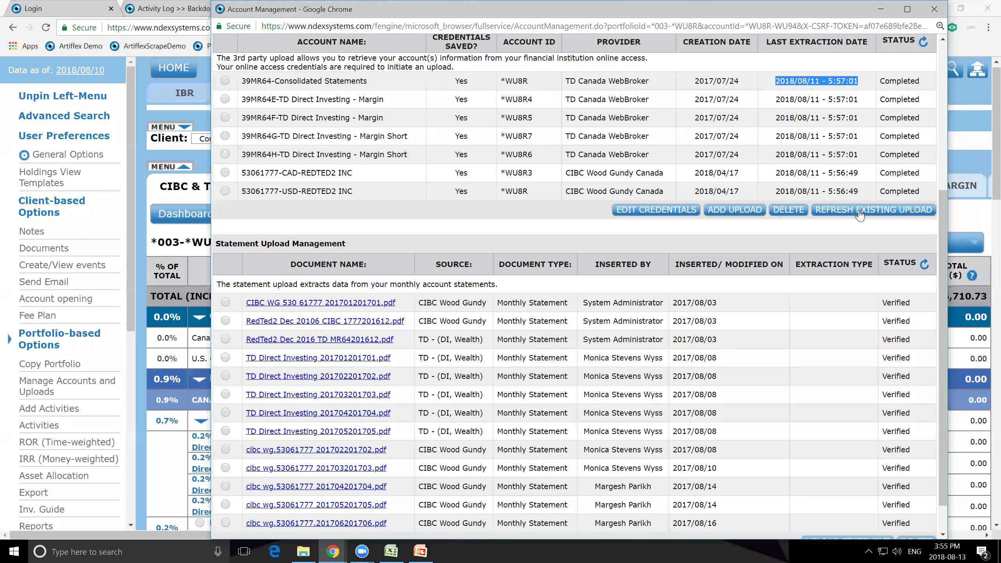
{"action": "left_click", "coordinate": [803, 265]}
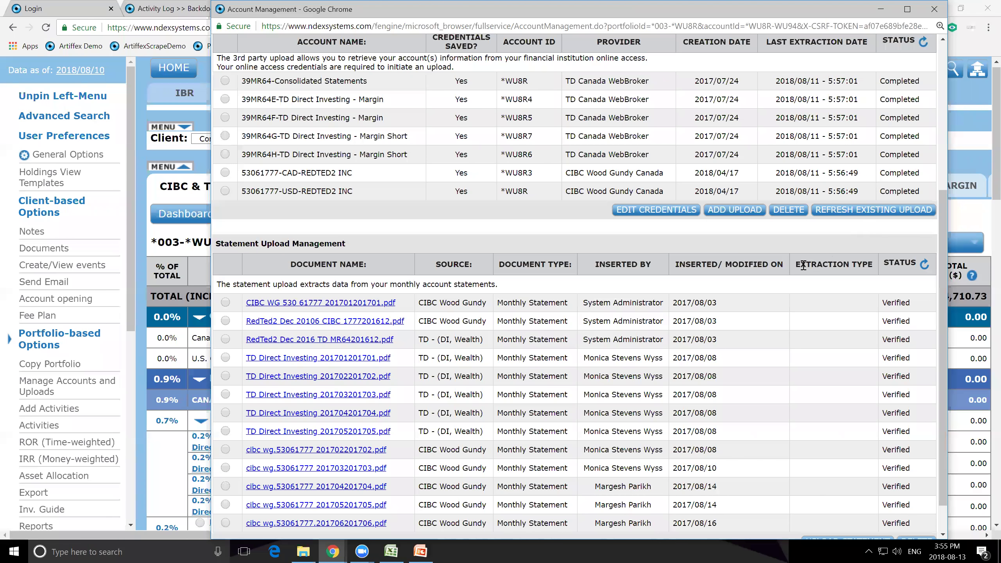
Review the monthly statements and their statuses in Statement Upload Management, then close Account Management
{"action": "scroll", "coordinate": [414, 359], "scroll_direction": "down", "scroll_amount": 2}
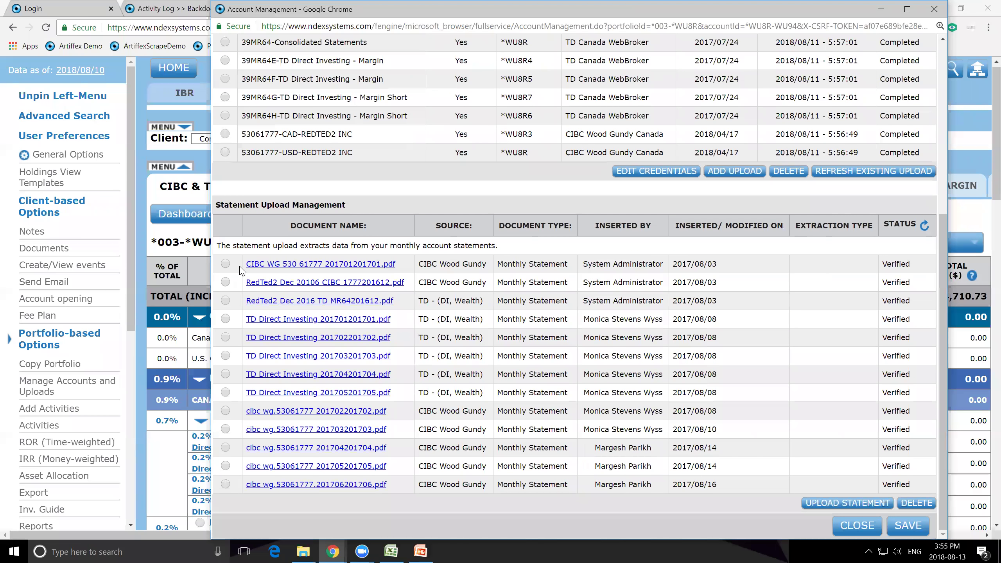
{"action": "left_click_drag", "start_coordinate": [241, 262], "coordinate": [929, 493]}
{"action": "left_click", "coordinate": [920, 488]}
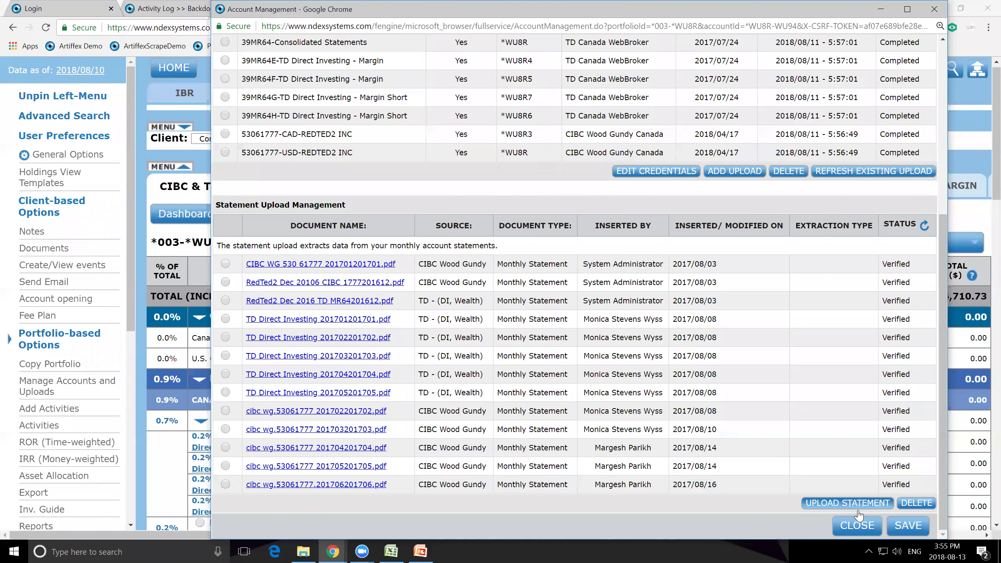
{"action": "left_click", "coordinate": [856, 527]}
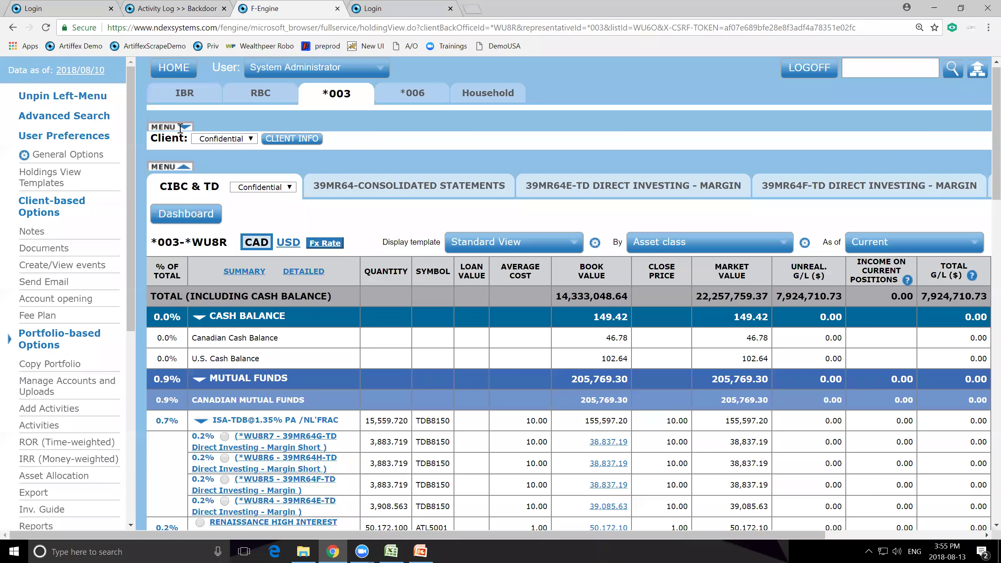
Expand the client details, look through the stored statement PDFs in Document Management, and close the list
{"action": "left_click", "coordinate": [183, 127]}
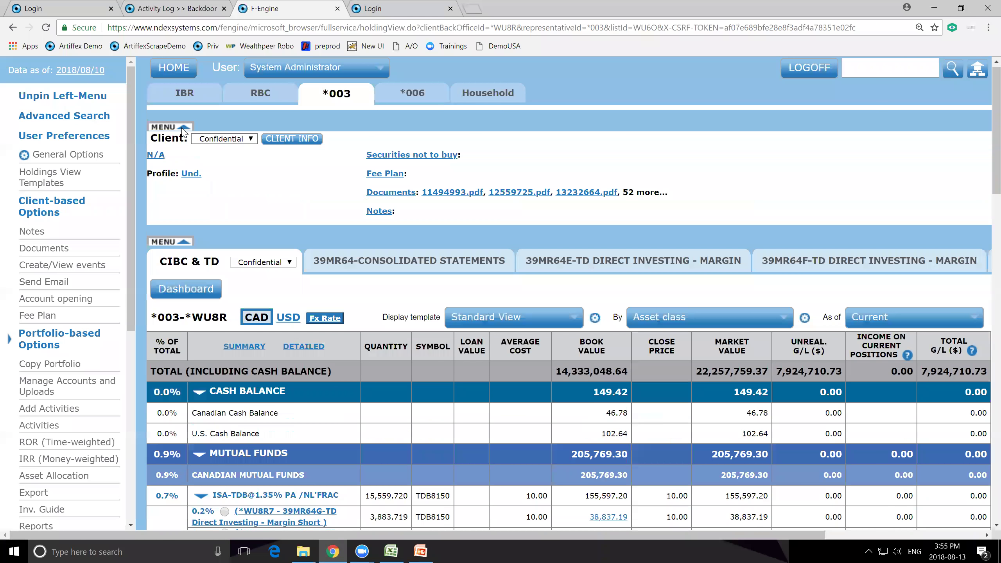
{"action": "left_click", "coordinate": [392, 193]}
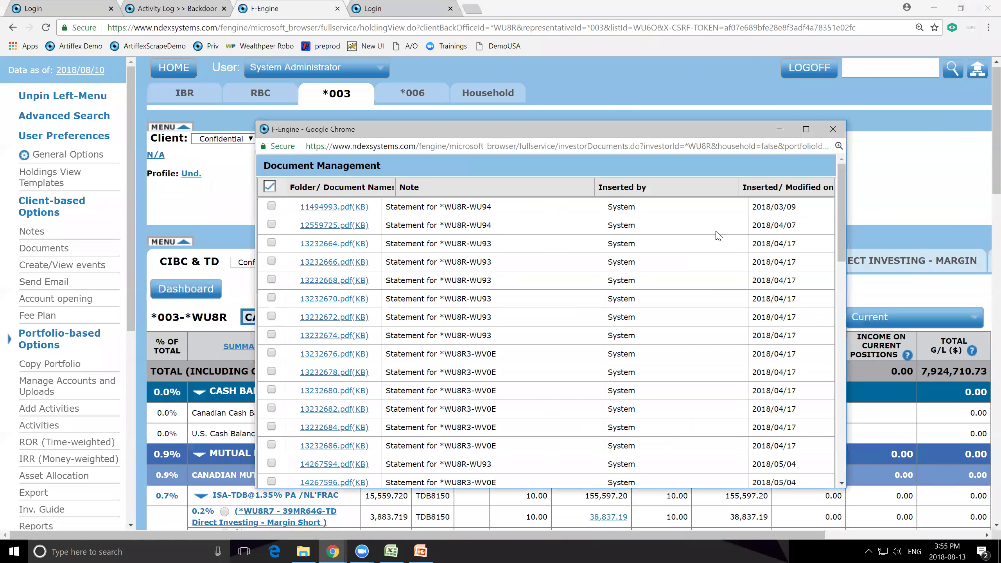
{"action": "scroll", "coordinate": [717, 235], "scroll_direction": "down", "scroll_amount": 6}
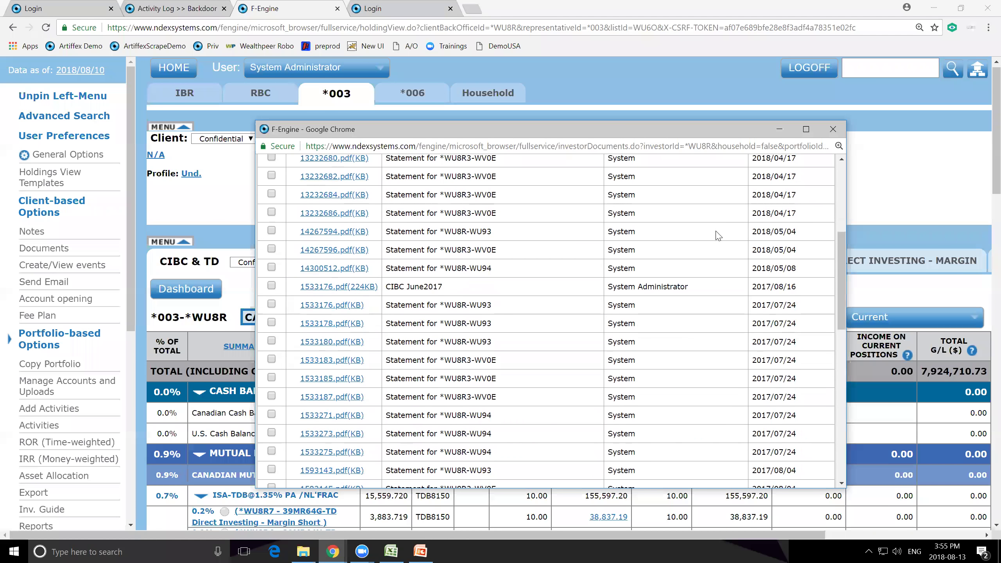
{"action": "scroll", "coordinate": [717, 236], "scroll_direction": "down", "scroll_amount": 5}
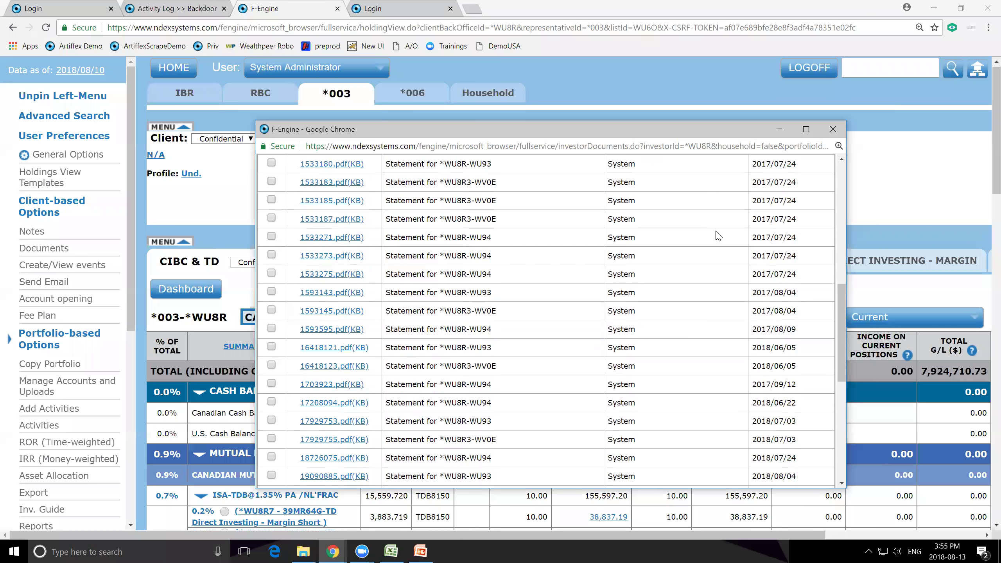
{"action": "scroll", "coordinate": [717, 235], "scroll_direction": "down", "scroll_amount": 3}
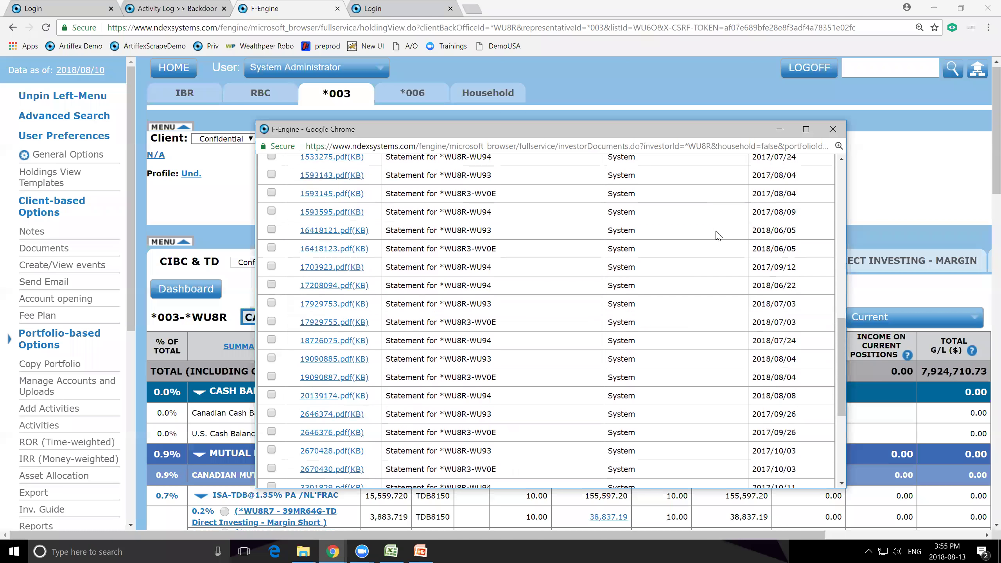
{"action": "scroll", "coordinate": [718, 235], "scroll_direction": "down", "scroll_amount": 6}
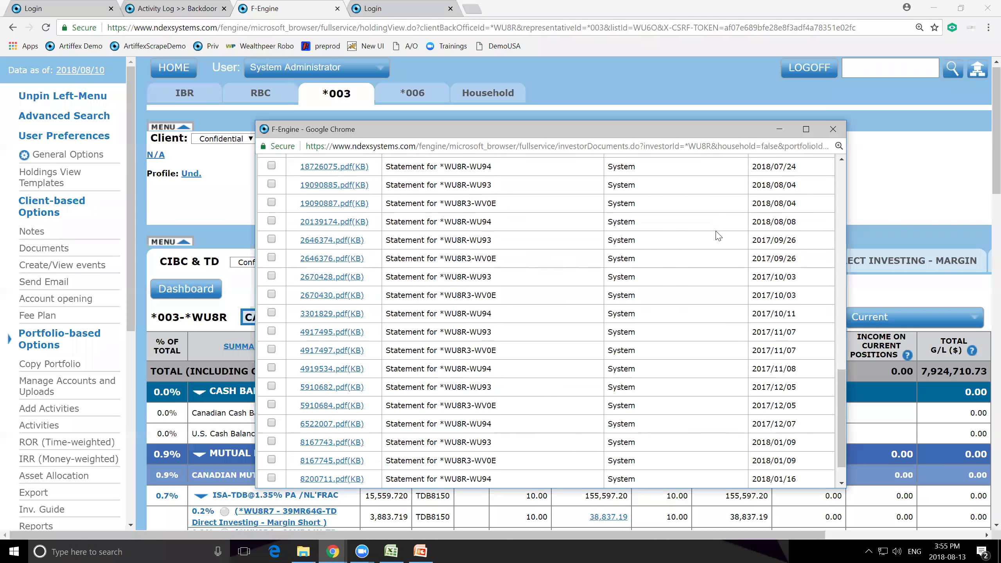
{"action": "left_click", "coordinate": [834, 131]}
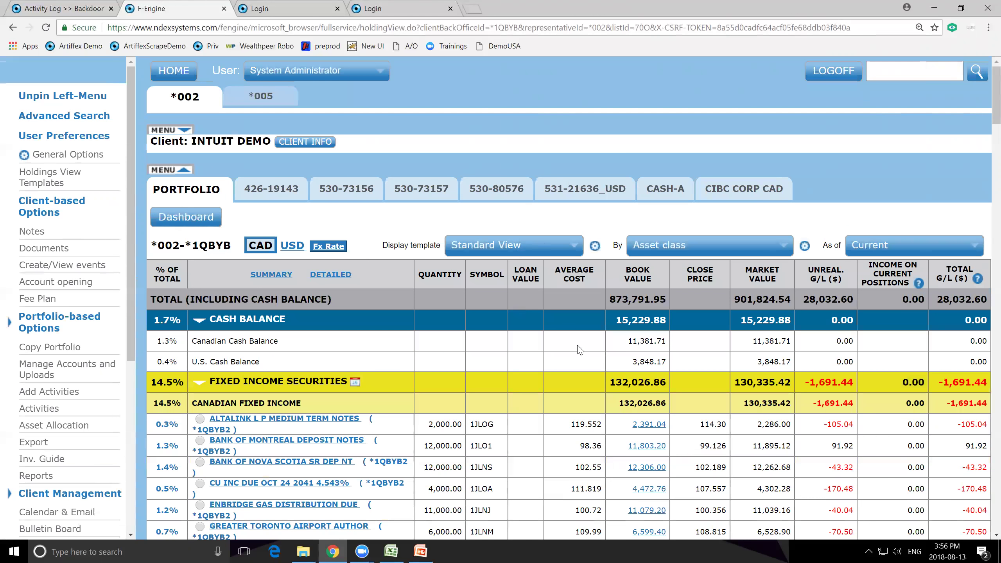
Look over the INTUIT DEMO portfolio's holdings and open the account that holds Agrium and other Canadian stocks
{"action": "scroll", "coordinate": [576, 328], "scroll_direction": "down", "scroll_amount": 5}
{"action": "scroll", "coordinate": [570, 272], "scroll_direction": "up", "scroll_amount": 2}
{"action": "scroll", "coordinate": [570, 272], "scroll_direction": "up", "scroll_amount": 3}
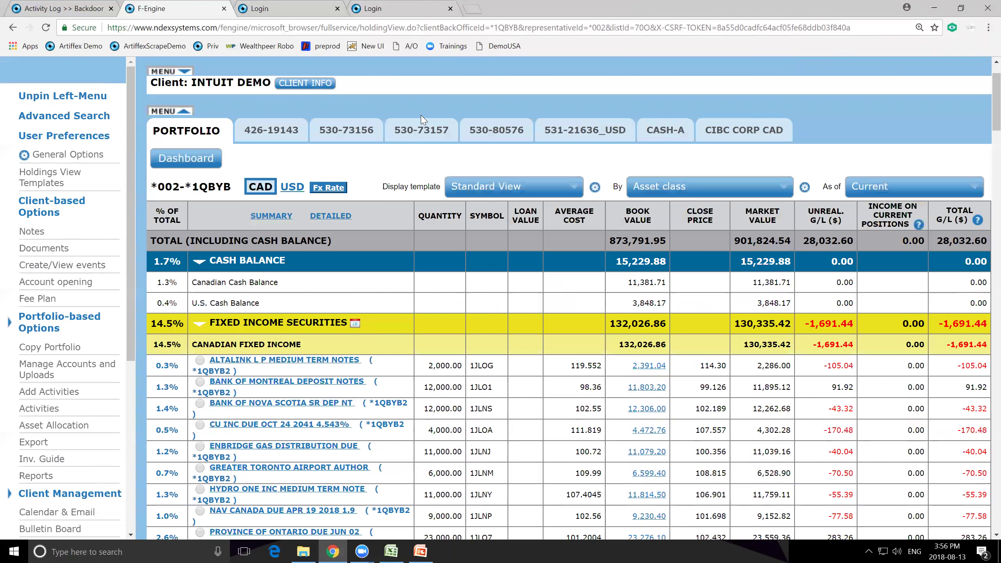
{"action": "left_click", "coordinate": [412, 128]}
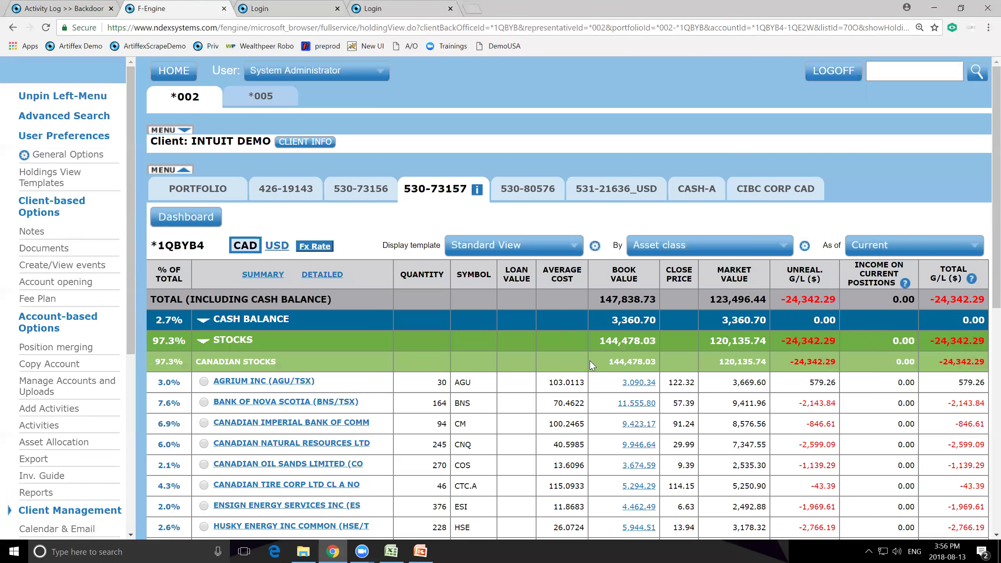
Set the accrued book value of the Agrium (AGU) position to 5000.00 CAD after its dummy activity and process the data
{"action": "left_click", "coordinate": [639, 382]}
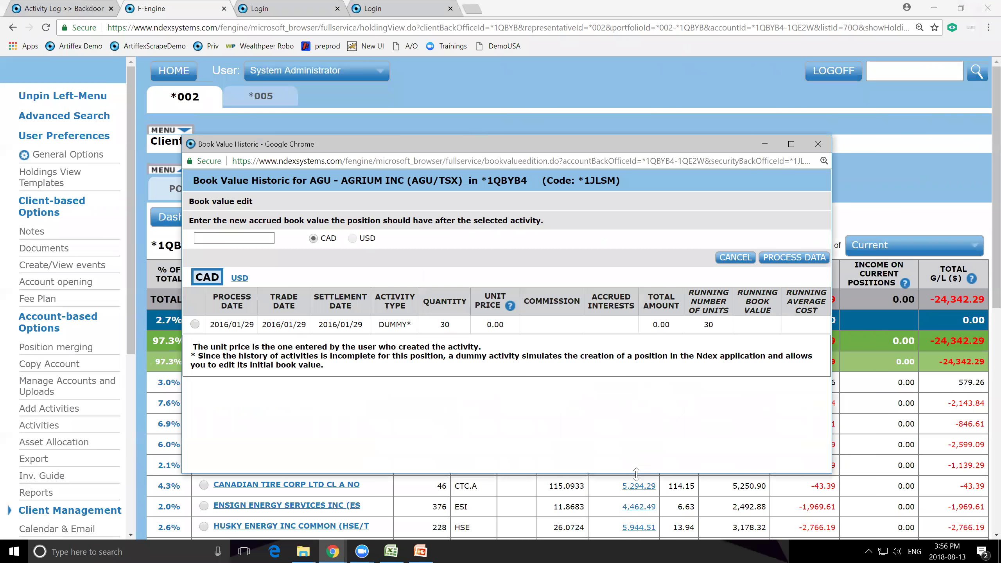
{"action": "left_click_drag", "start_coordinate": [636, 473], "coordinate": [636, 378]}
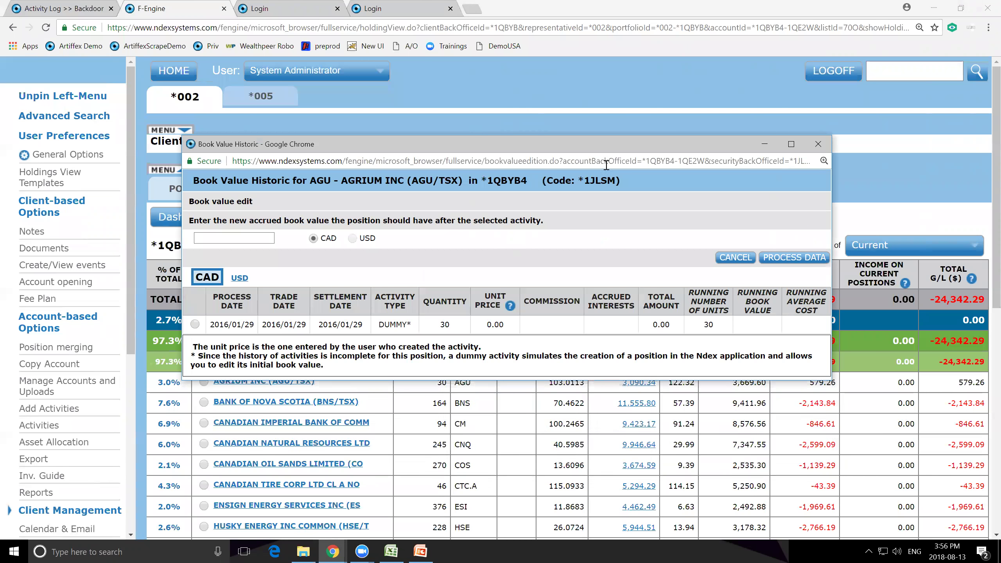
{"action": "left_click_drag", "start_coordinate": [508, 144], "coordinate": [516, 103]}
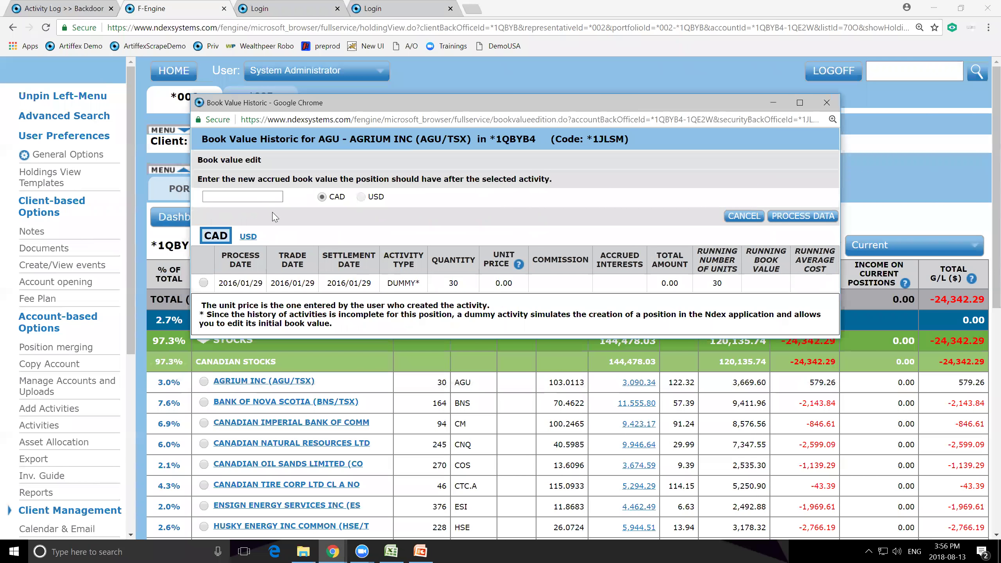
{"action": "left_click", "coordinate": [204, 283]}
{"action": "left_click", "coordinate": [242, 196]}
{"action": "type", "text": "5000.0"}
{"action": "left_click", "coordinate": [803, 217]}
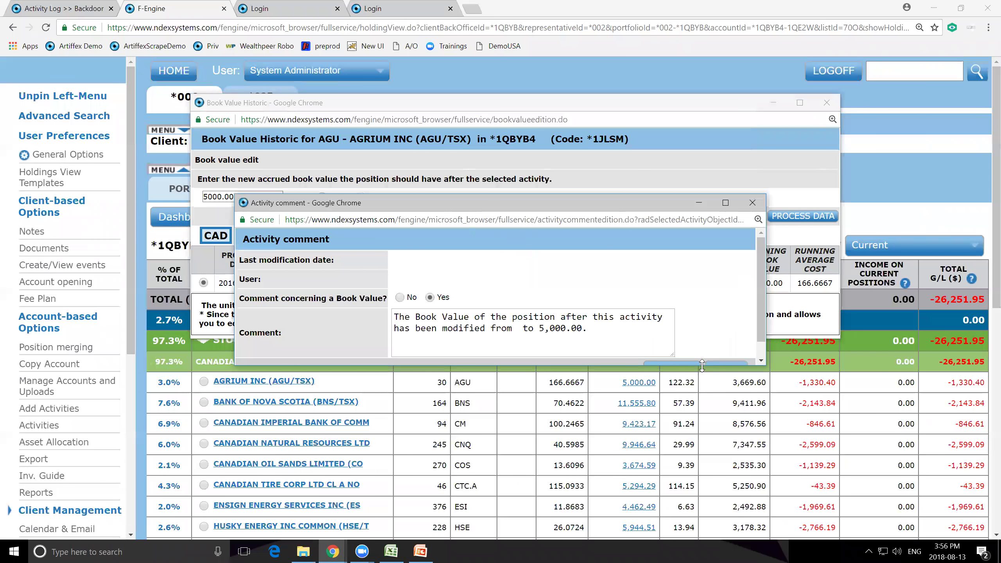
Add "As per FYE 2015" to the book value activity comment, save it, and close the Agrium book value history
{"action": "left_click_drag", "start_coordinate": [702, 367], "coordinate": [698, 403]}
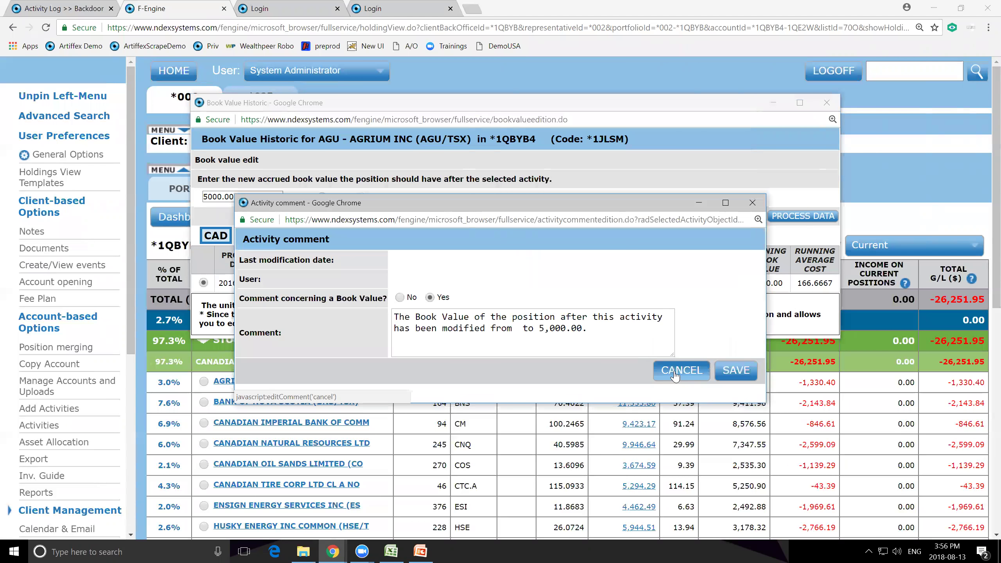
{"action": "left_click", "coordinate": [603, 328]}
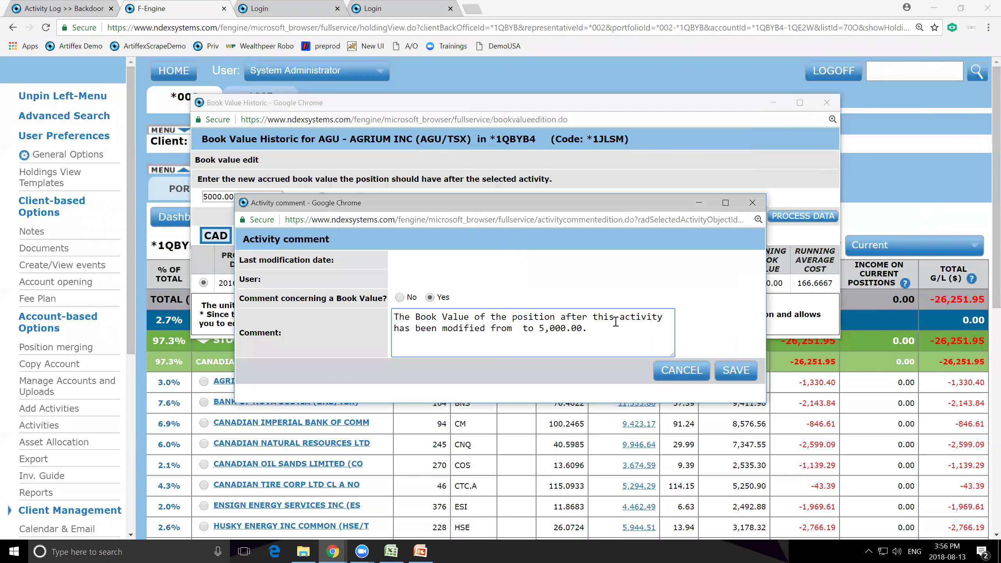
{"action": "type", "text": "As per FYE 2015"}
{"action": "left_click", "coordinate": [736, 369]}
{"action": "left_click", "coordinate": [703, 345]}
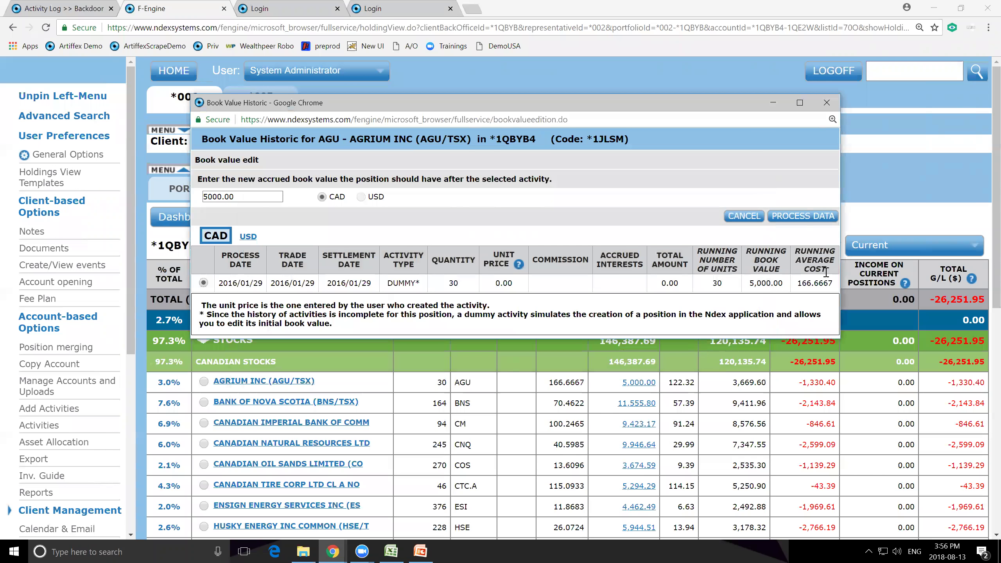
{"action": "left_click", "coordinate": [827, 102]}
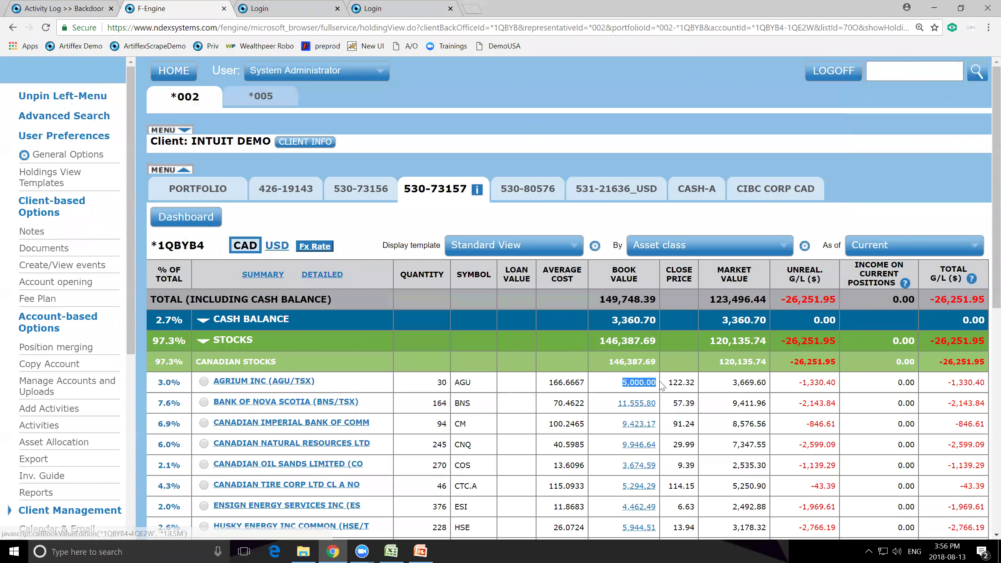
Reopen Agrium's book value history, check the running book value and average cost, and close it
{"action": "left_click", "coordinate": [647, 383]}
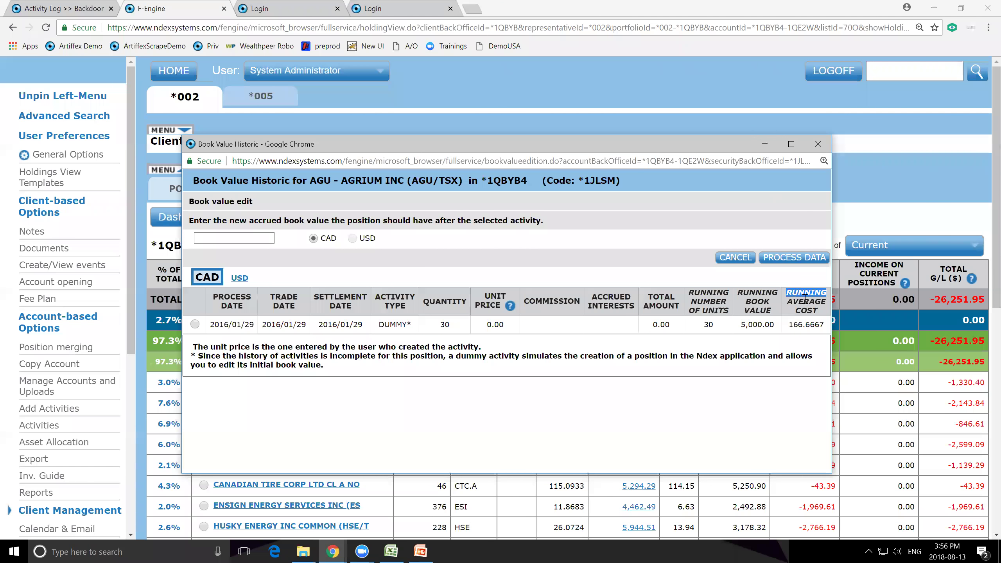
{"action": "left_click", "coordinate": [818, 144]}
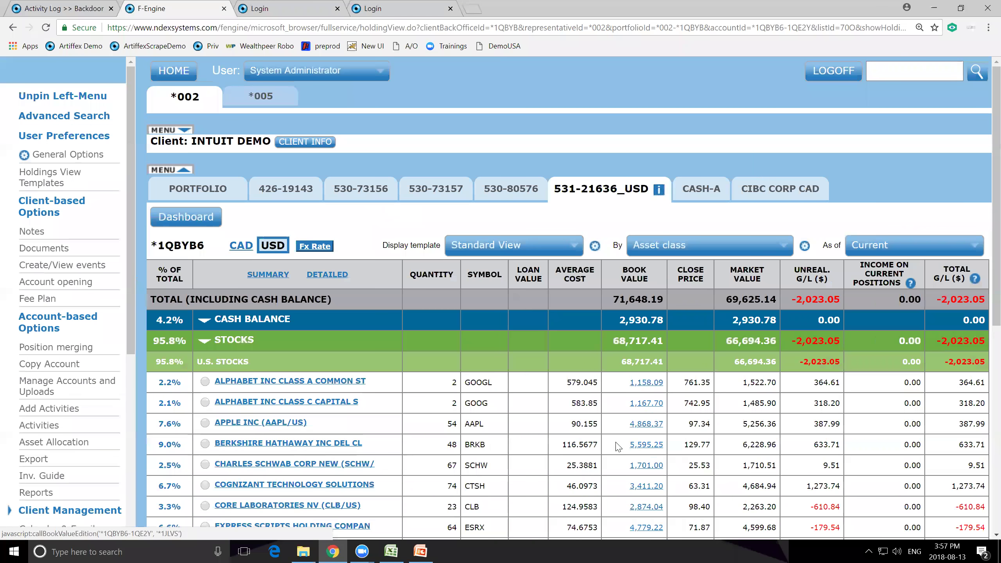
Set Apple's accrued book value after its dummy activity to 7500.00 USD with exchange rate 1.1234, process it and save the comment
{"action": "left_click", "coordinate": [647, 424]}
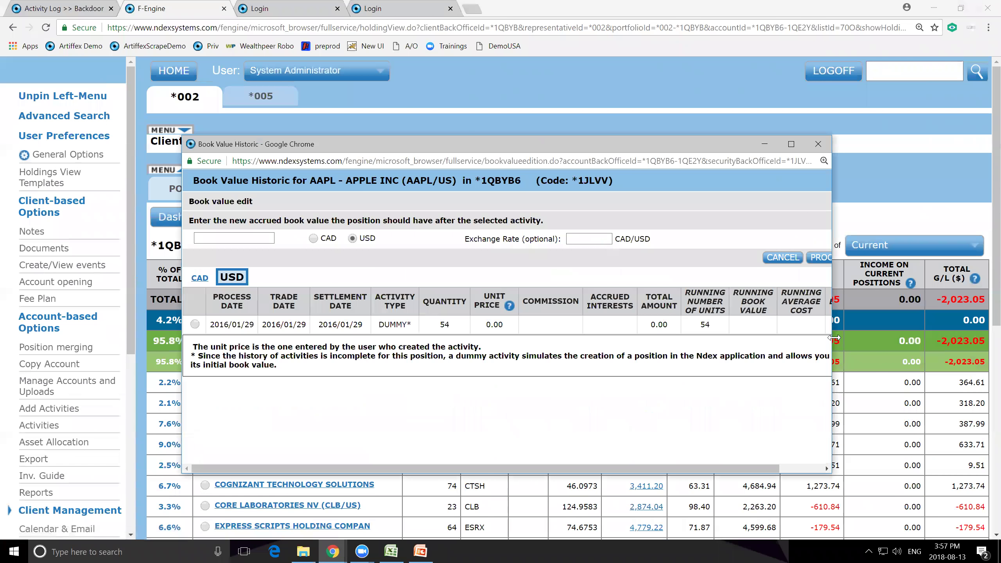
{"action": "left_click_drag", "start_coordinate": [834, 338], "coordinate": [916, 338]}
{"action": "left_click", "coordinate": [195, 324]}
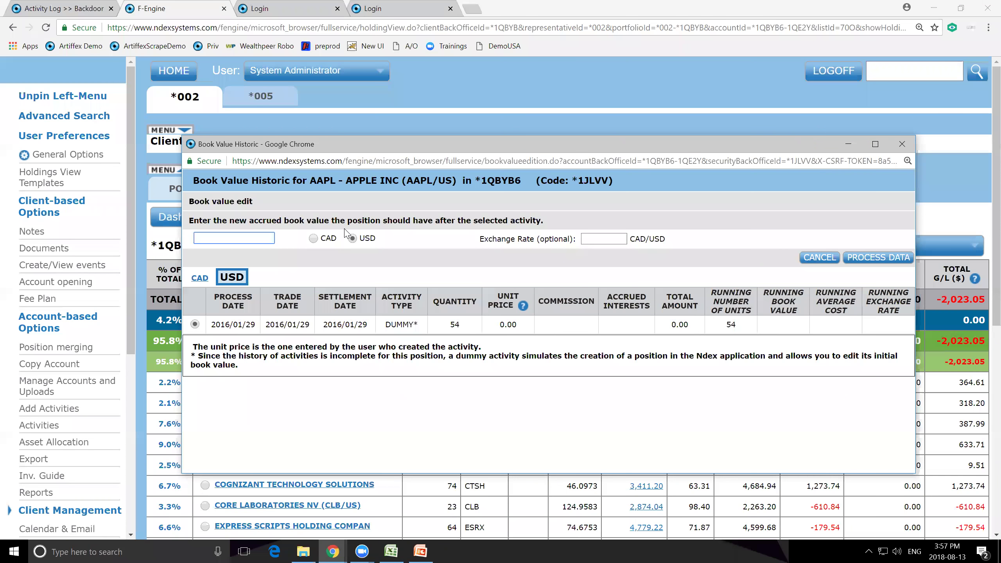
{"action": "type", "text": "7500"}
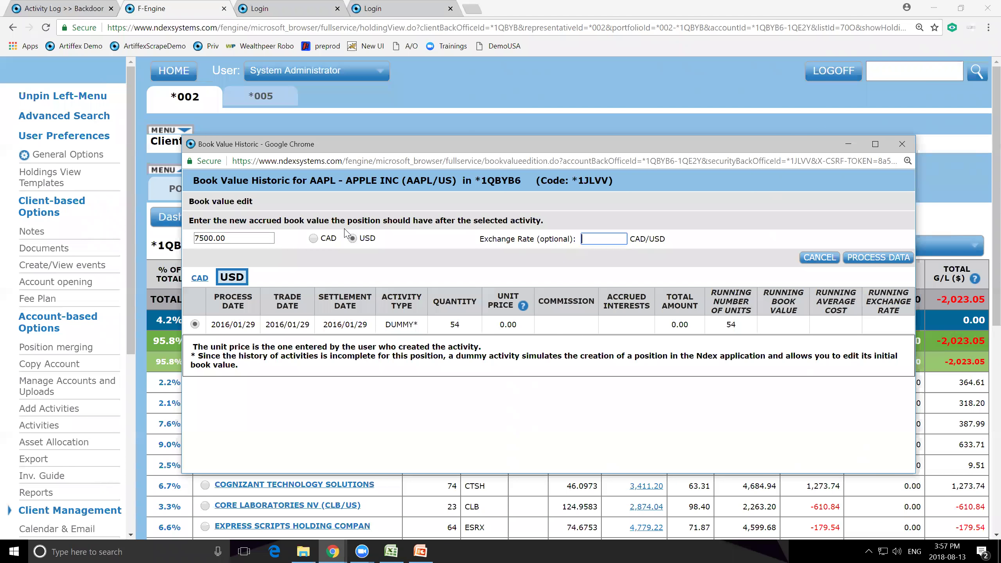
{"action": "key", "text": "Tab"}
{"action": "key", "text": "Tab"}
{"action": "type", "text": "1.1234"}
{"action": "left_click", "coordinate": [882, 257]}
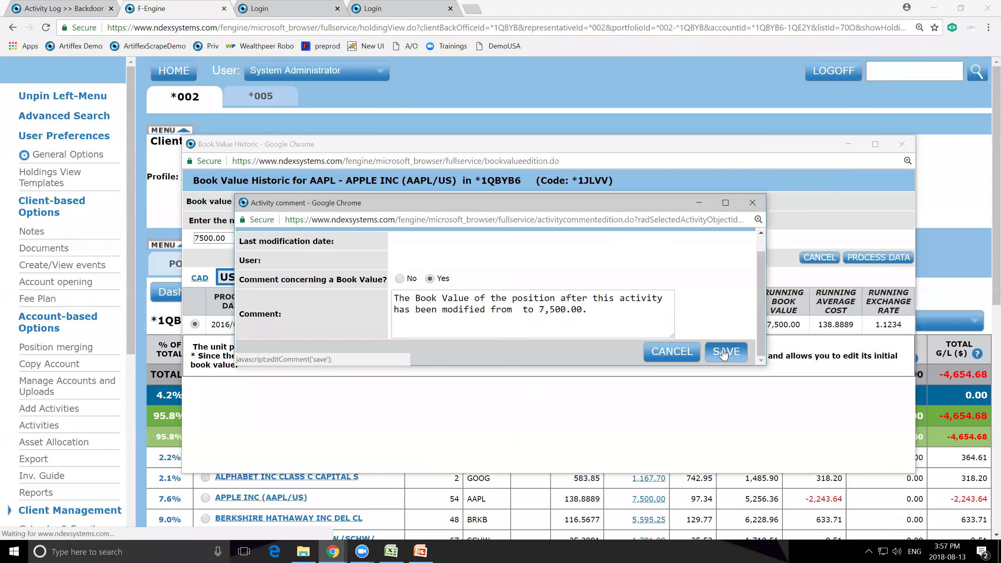
{"action": "left_click", "coordinate": [724, 353]}
{"action": "left_click", "coordinate": [681, 341]}
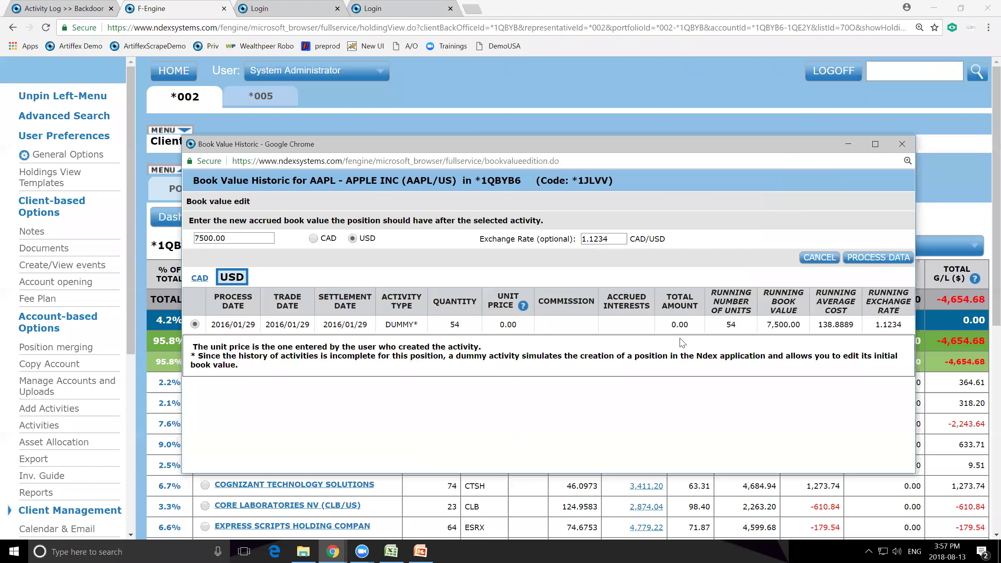
Check Apple's running book value, average cost and exchange rate, view the history in CAD, and close it
{"action": "left_click_drag", "start_coordinate": [765, 294], "coordinate": [910, 315]}
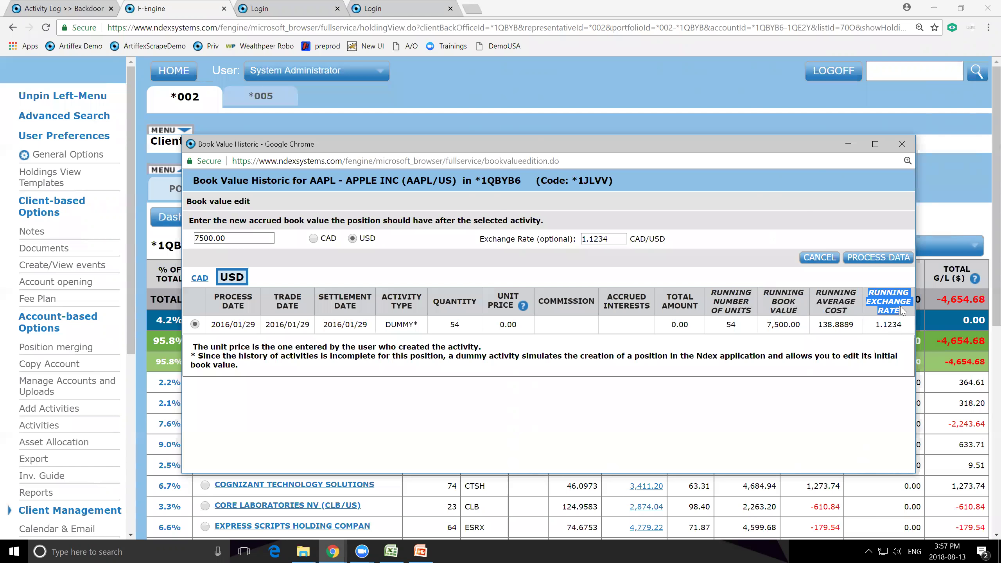
{"action": "left_click", "coordinate": [838, 338]}
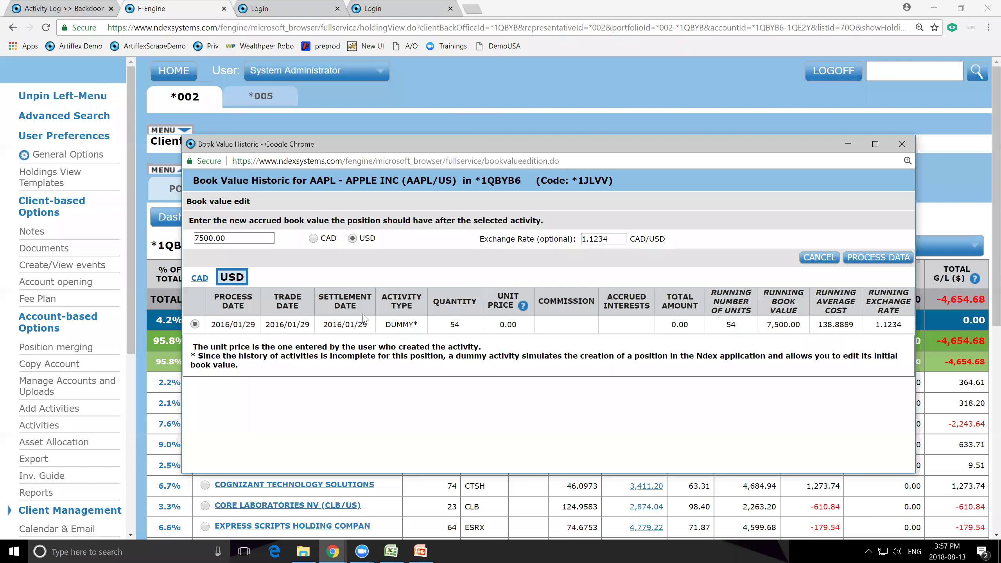
{"action": "left_click", "coordinate": [200, 278]}
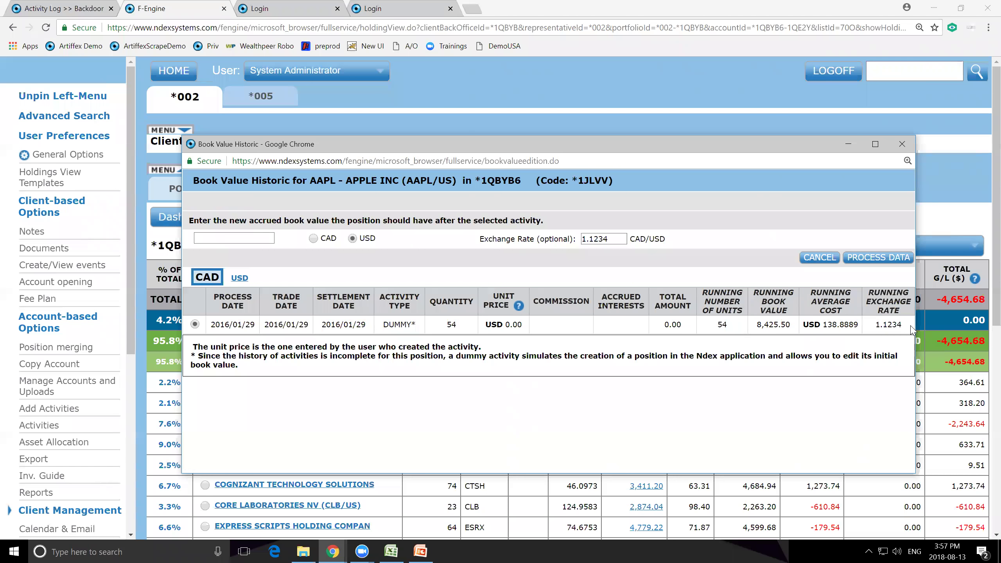
{"action": "left_click", "coordinate": [901, 144]}
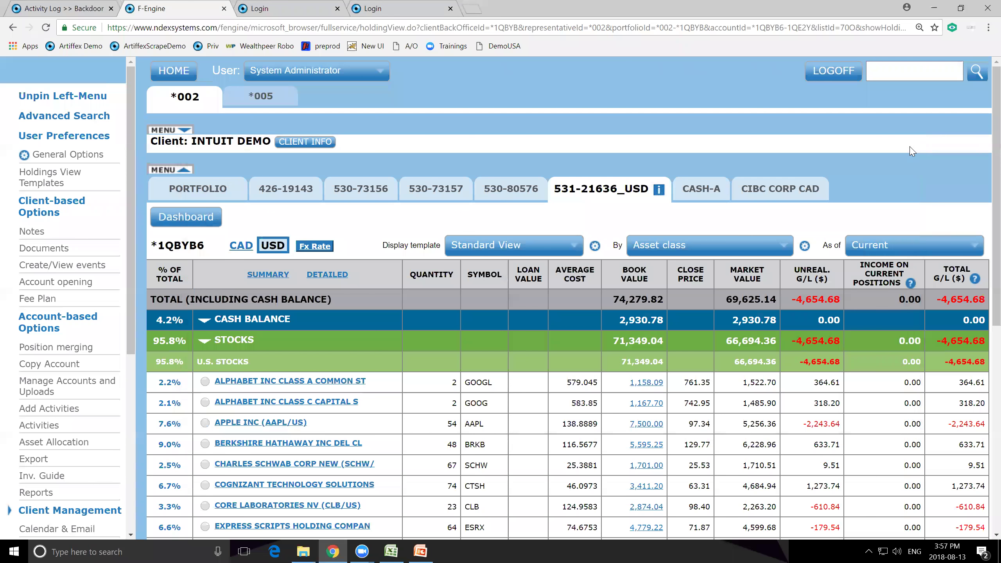
Log off from the current session and sign in to the back office through the third open login page
{"action": "left_click", "coordinate": [841, 80]}
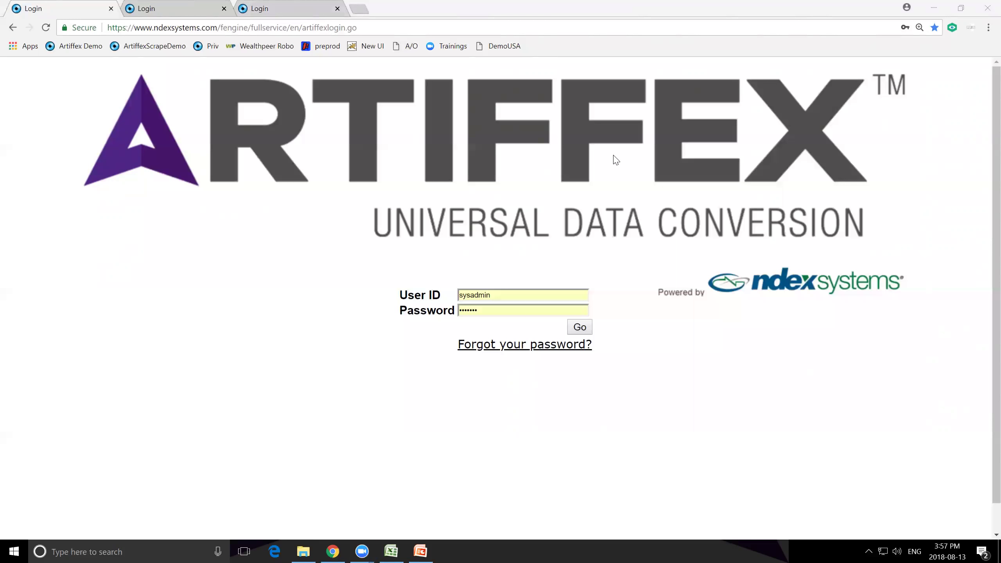
{"action": "left_click", "coordinate": [267, 5]}
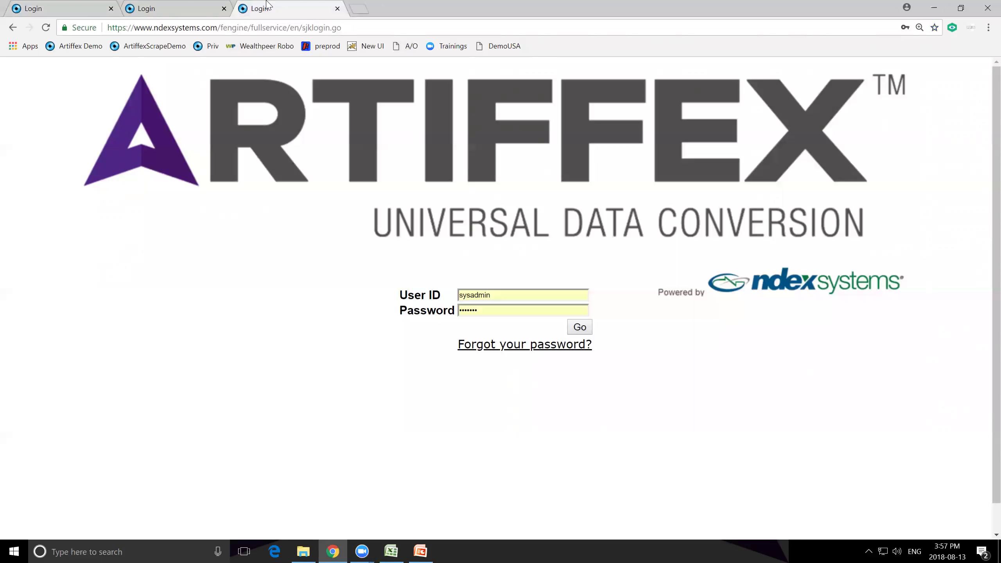
{"action": "left_click", "coordinate": [583, 331]}
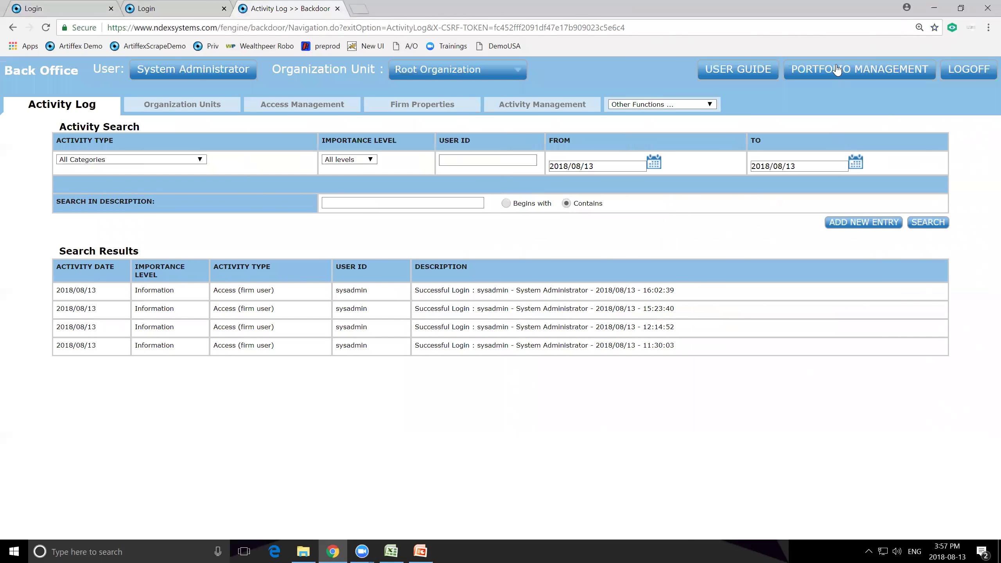
Go to portfolio management, open the fourth confidential client of representative *002, and look over the portfolio's accounts
{"action": "left_click", "coordinate": [837, 70]}
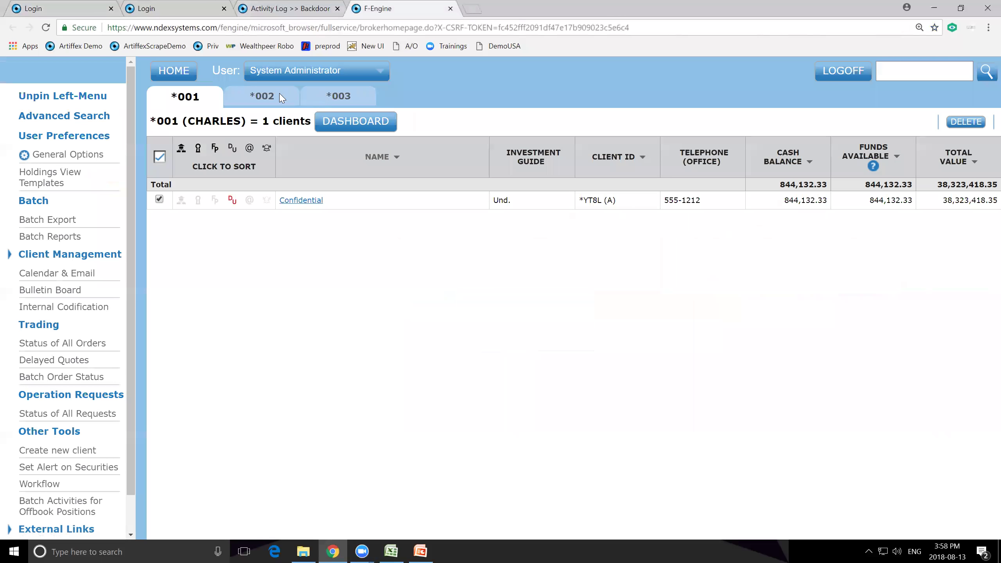
{"action": "left_click", "coordinate": [263, 98]}
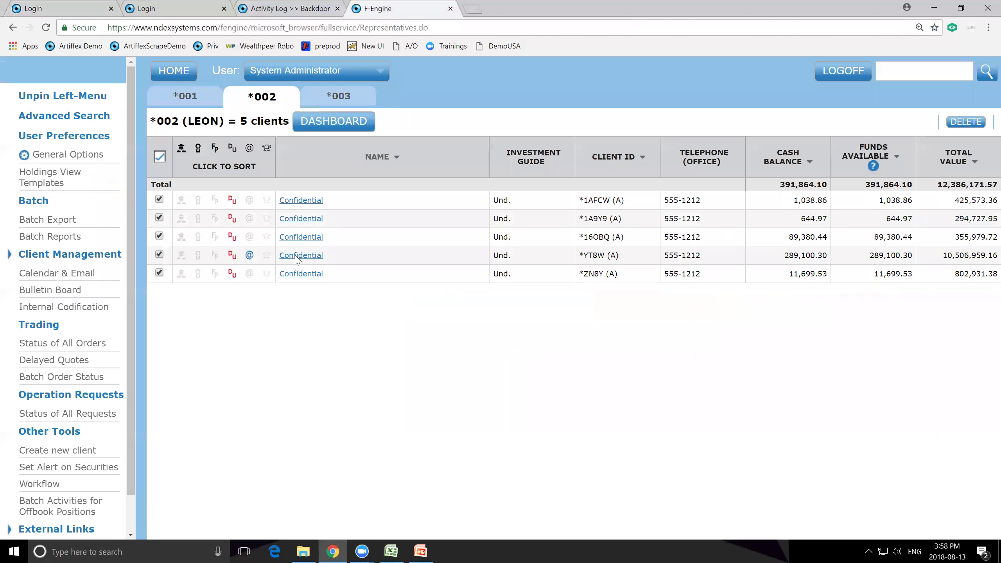
{"action": "left_click", "coordinate": [298, 255]}
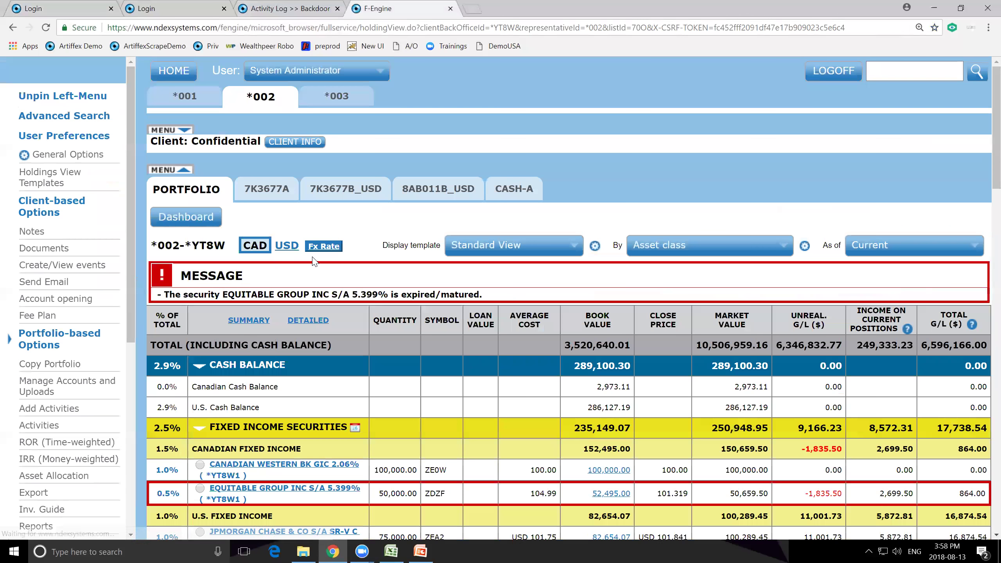
{"action": "scroll", "coordinate": [299, 221], "scroll_direction": "down", "scroll_amount": 1}
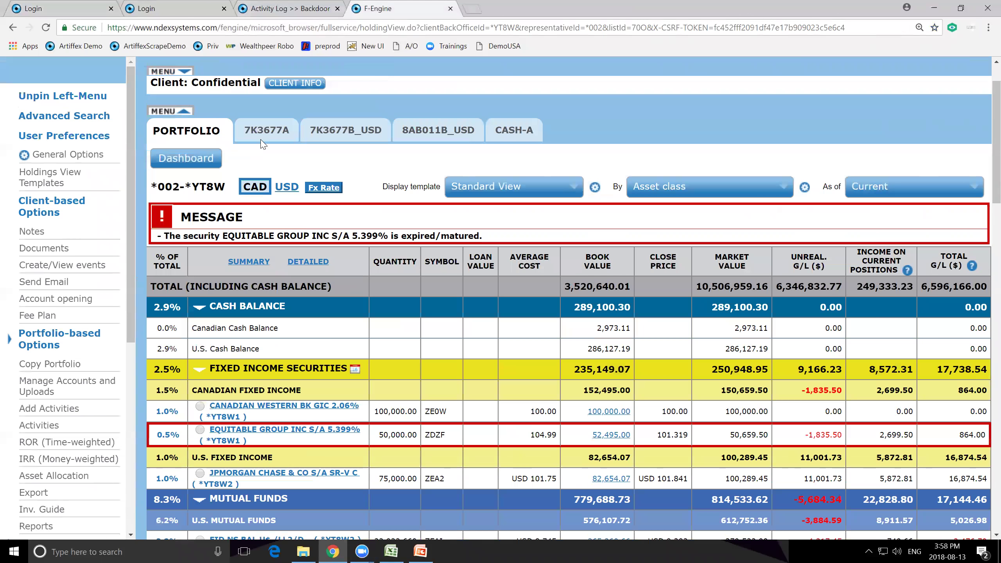
{"action": "left_click_drag", "start_coordinate": [239, 130], "coordinate": [477, 146]}
{"action": "left_click", "coordinate": [596, 133]}
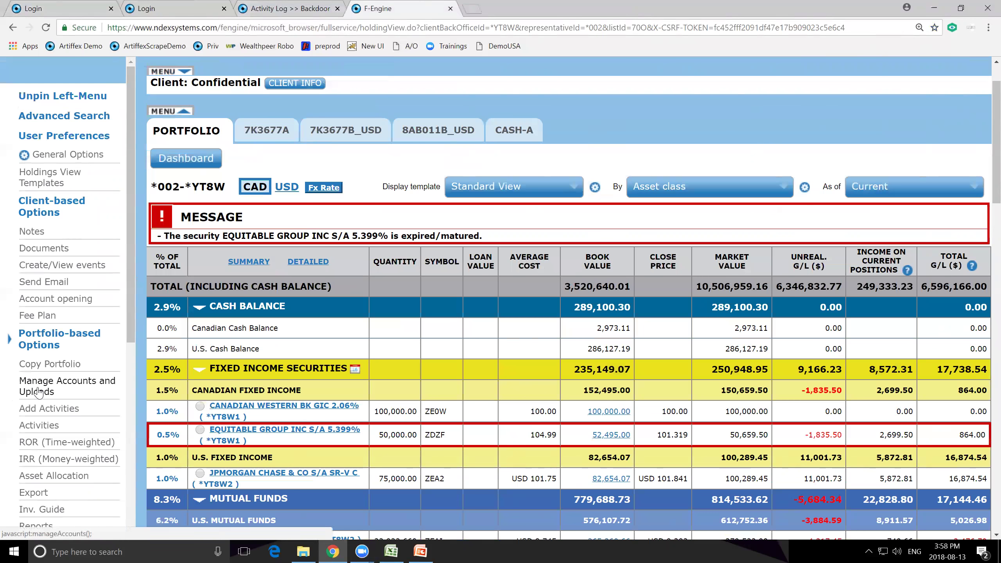
Look through the uploaded TD monthly statements in the portfolio's account and upload management, and close the list
{"action": "left_click", "coordinate": [79, 381]}
{"action": "scroll", "coordinate": [576, 309], "scroll_direction": "down", "scroll_amount": 10}
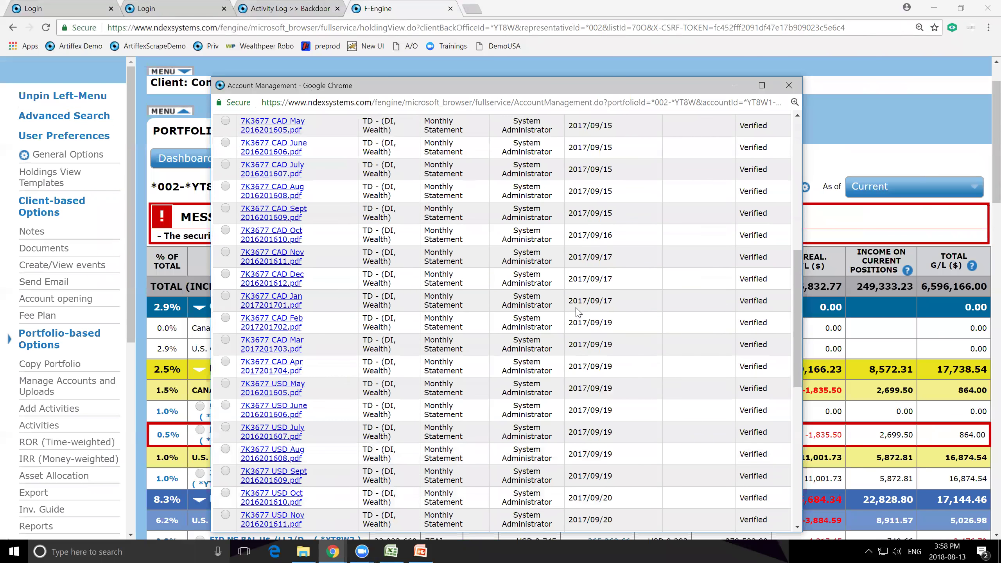
{"action": "scroll", "coordinate": [577, 312], "scroll_direction": "down", "scroll_amount": 10}
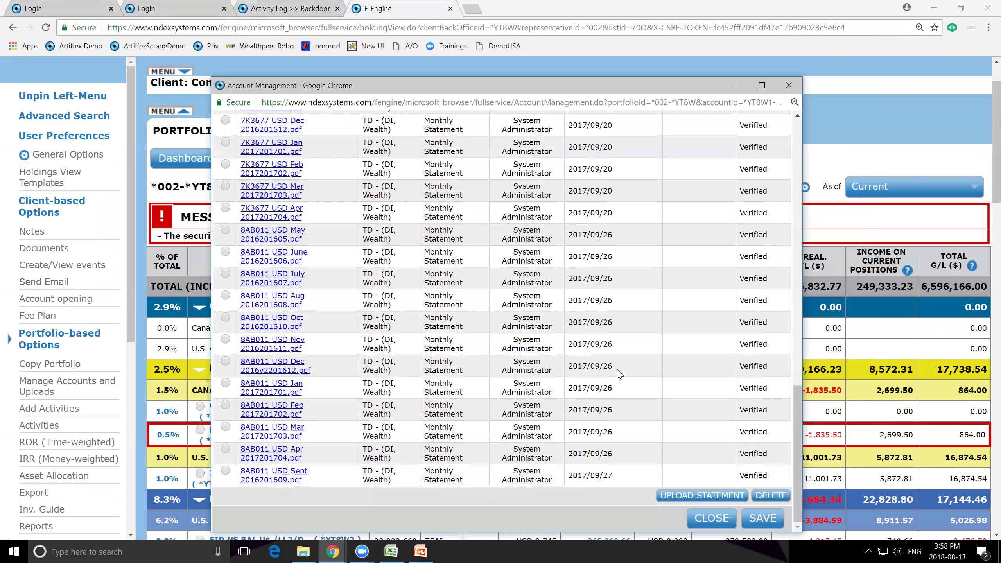
{"action": "left_click", "coordinate": [712, 518]}
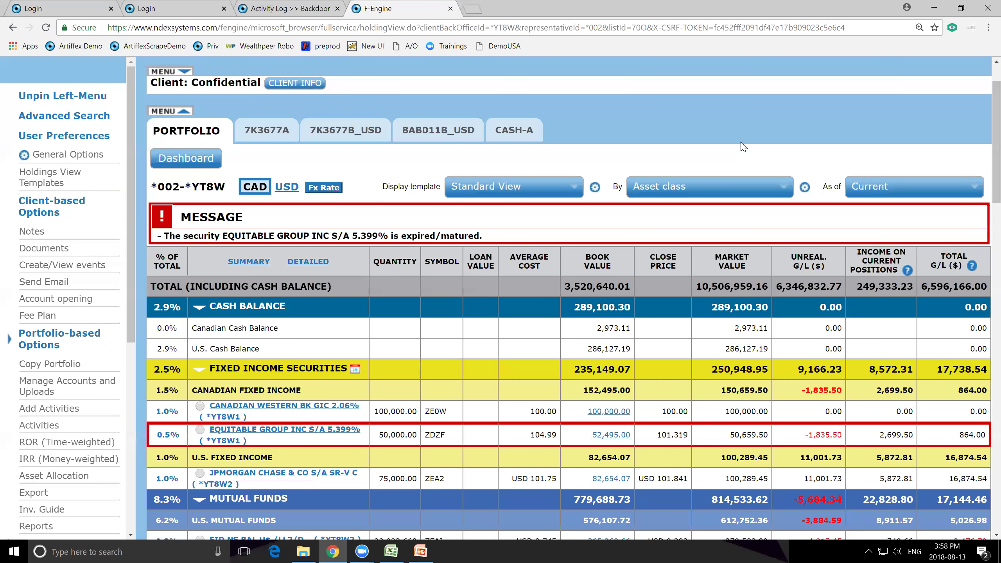
Look over the portfolio's holdings and review the book value history of the DYN CRD SPEC mutual fund
{"action": "scroll", "coordinate": [742, 146], "scroll_direction": "up", "scroll_amount": 1}
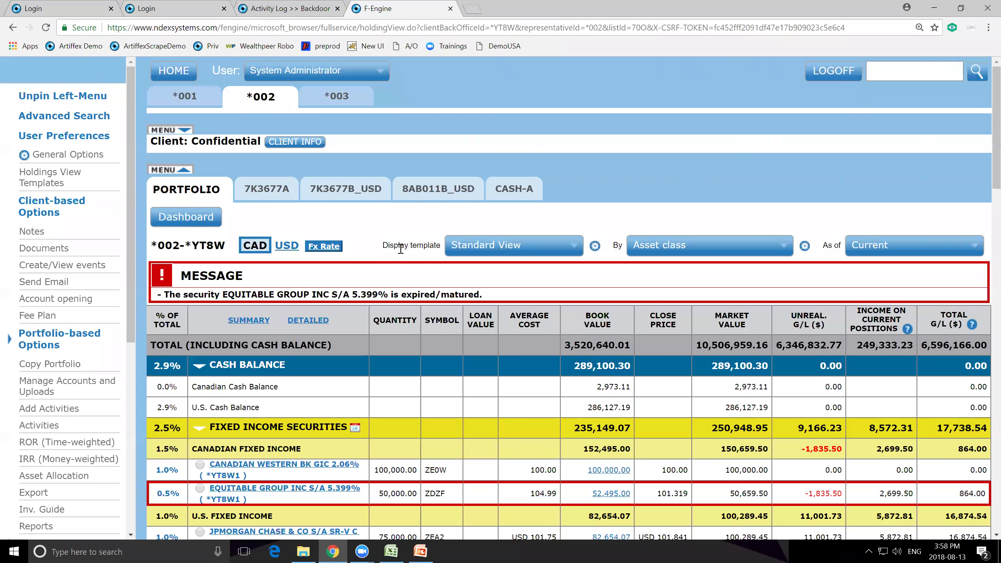
{"action": "scroll", "coordinate": [361, 454], "scroll_direction": "down", "scroll_amount": 6}
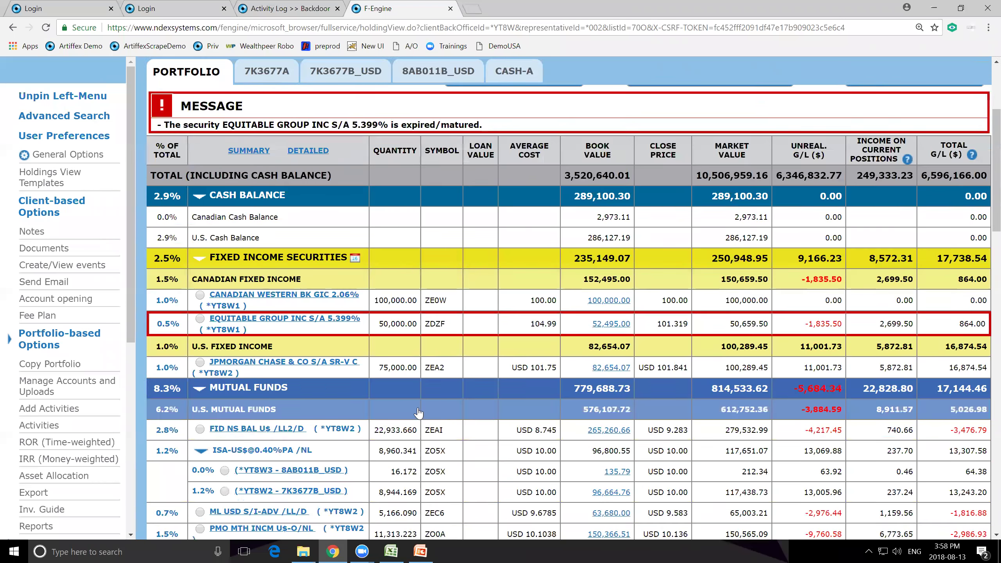
{"action": "left_click", "coordinate": [610, 415]}
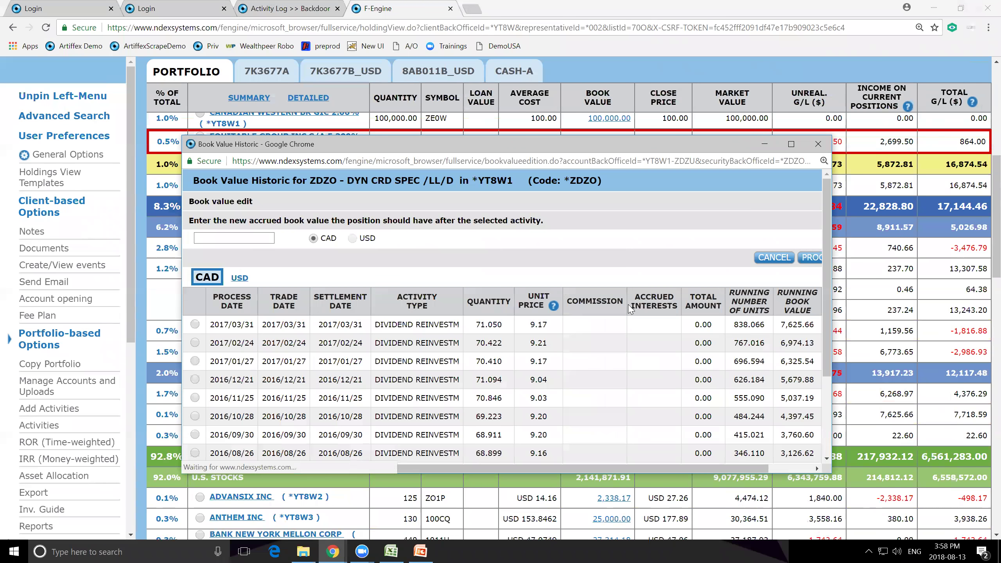
{"action": "scroll", "coordinate": [631, 309], "scroll_direction": "down", "scroll_amount": 1}
{"action": "scroll", "coordinate": [732, 241], "scroll_direction": "up", "scroll_amount": 3}
{"action": "left_click", "coordinate": [818, 144]}
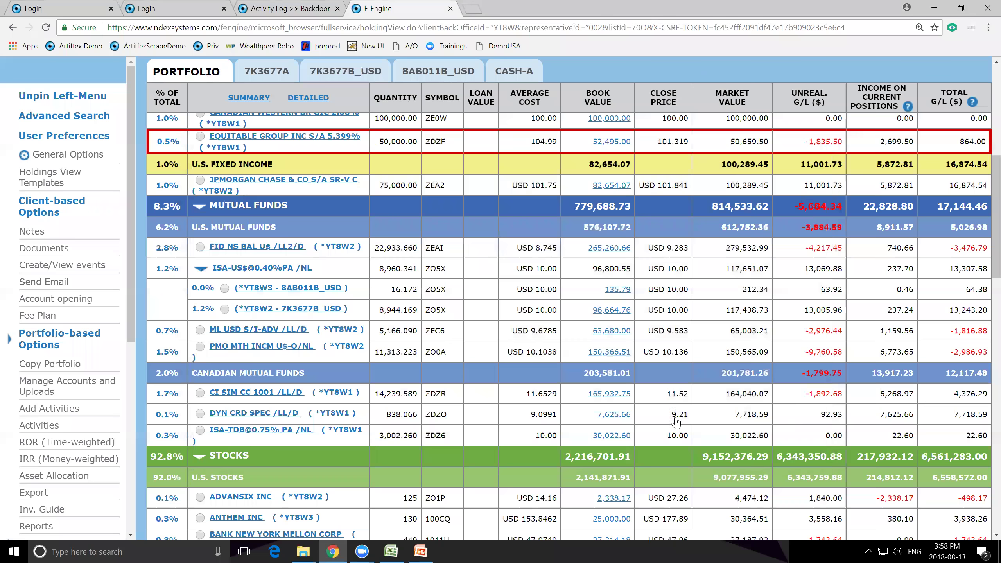
Review the book value history of the Anthem Inc position down to its dummy activity, and close it
{"action": "scroll", "coordinate": [676, 418], "scroll_direction": "down", "scroll_amount": 1}
{"action": "left_click", "coordinate": [622, 460]}
{"action": "scroll", "coordinate": [737, 294], "scroll_direction": "down", "scroll_amount": 1}
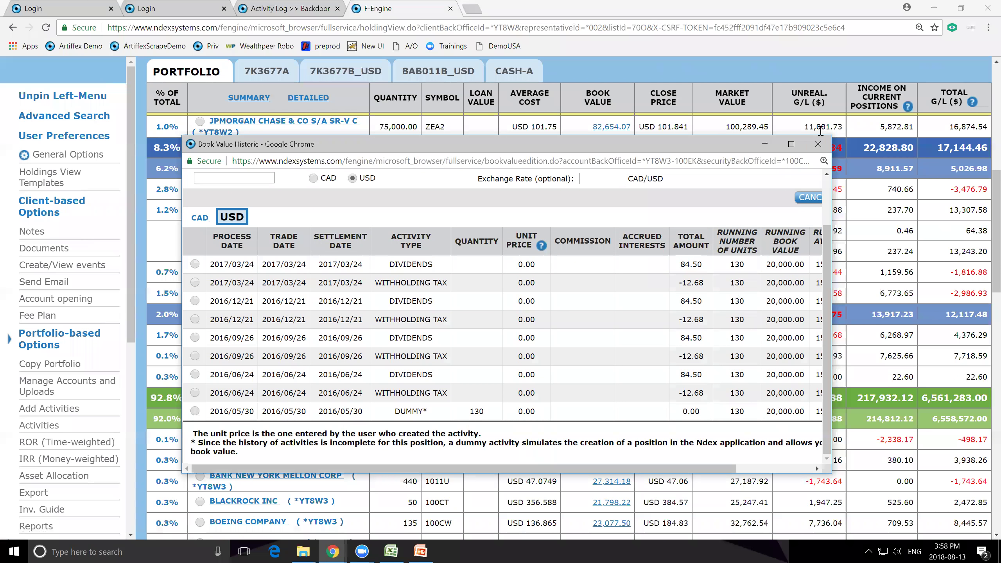
{"action": "left_click", "coordinate": [819, 145]}
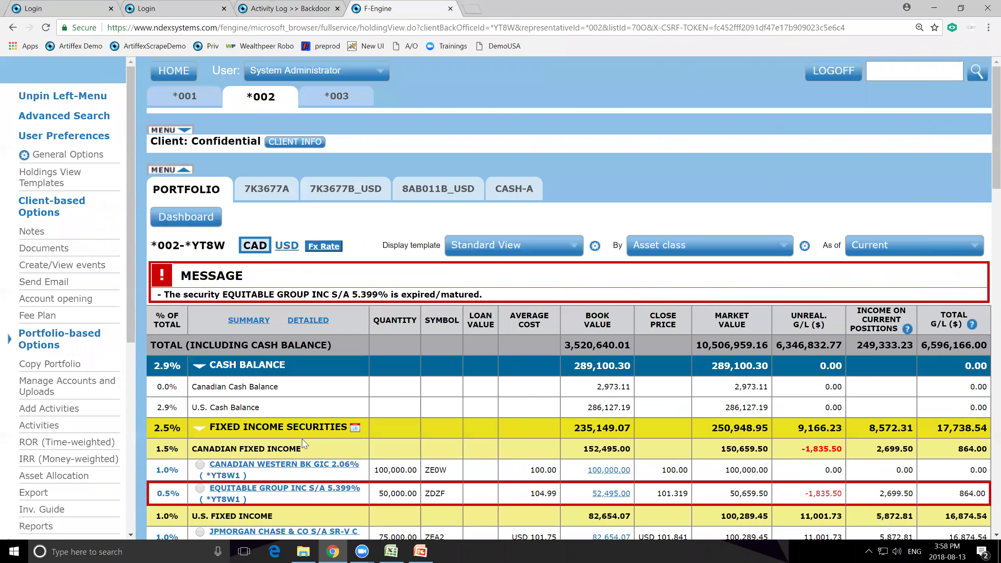
Open the portfolio's reports, select the Realized Gain and Loss, Realized Income and Foreign Asset reports, and expand their options
{"action": "left_click", "coordinate": [27, 527]}
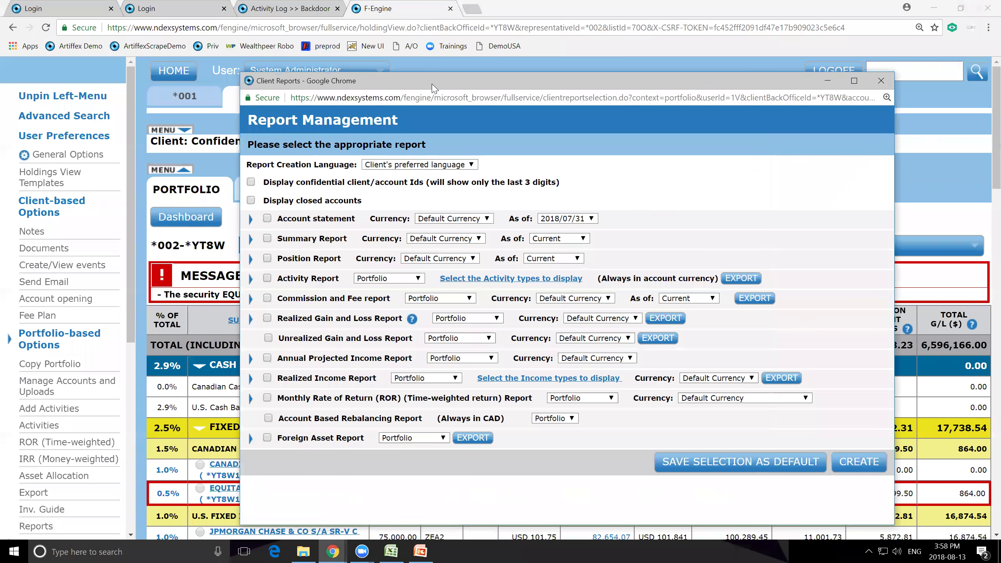
{"action": "double_click", "coordinate": [432, 82]}
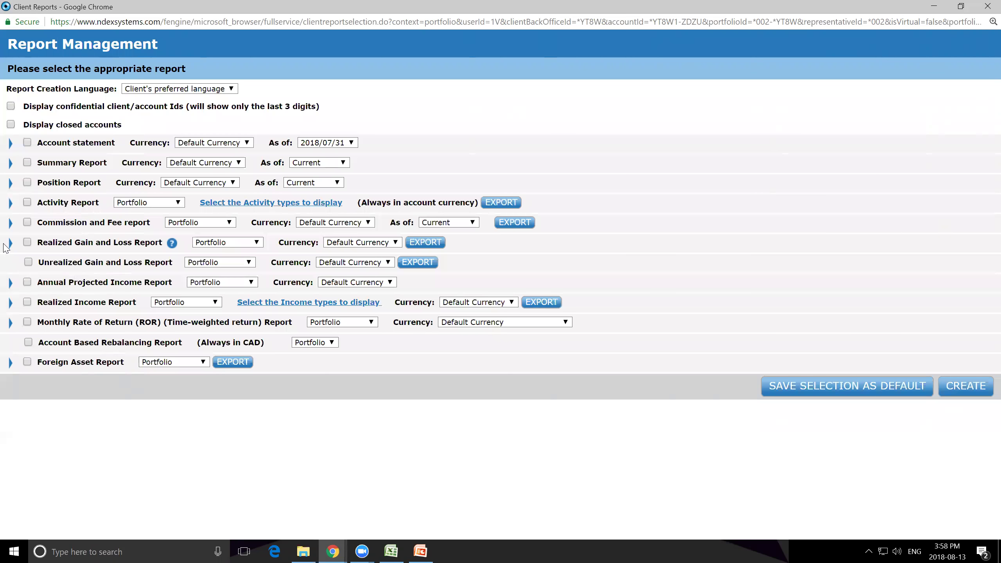
{"action": "left_click", "coordinate": [26, 242]}
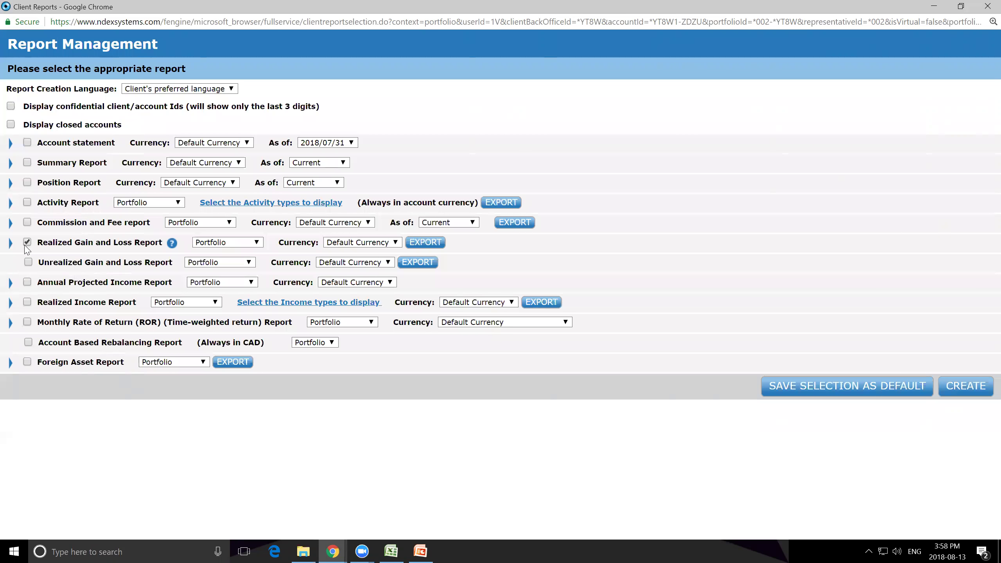
{"action": "left_click", "coordinate": [27, 302]}
{"action": "left_click", "coordinate": [27, 361]}
{"action": "left_click", "coordinate": [10, 363]}
{"action": "left_click", "coordinate": [11, 302]}
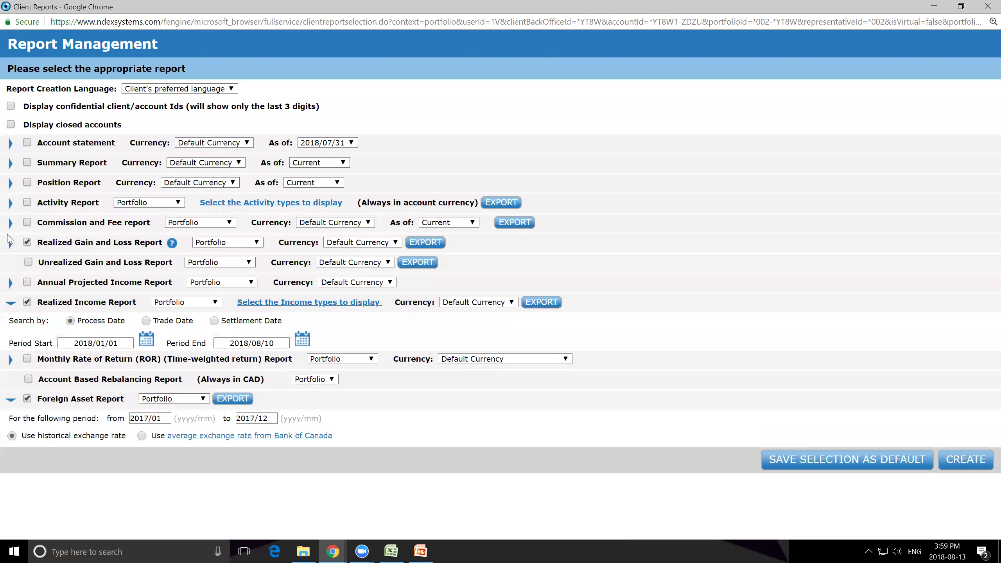
{"action": "left_click", "coordinate": [10, 243]}
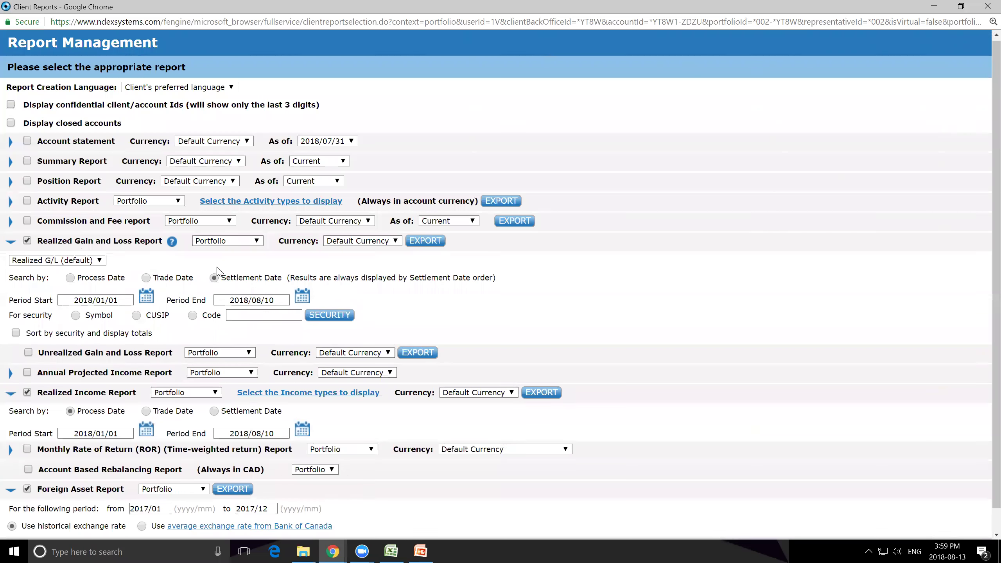
Set the Realized Gain and Loss Report to Portfolio, CAD and 2016/05/01 to 2017/04/30, sorted by security with totals displayed
{"action": "scroll", "coordinate": [219, 272], "scroll_direction": "down", "scroll_amount": 1}
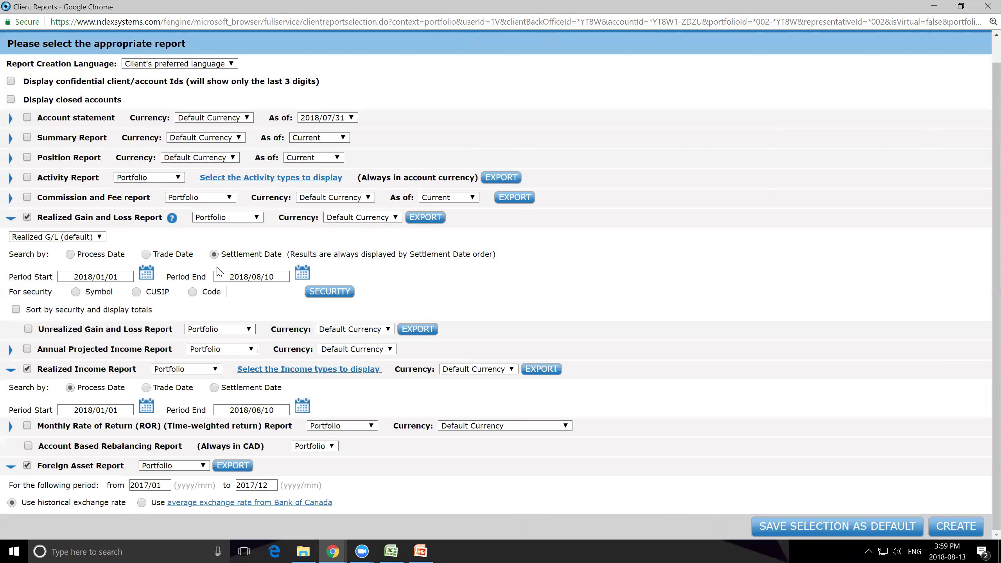
{"action": "left_click", "coordinate": [247, 220]}
{"action": "left_click", "coordinate": [237, 230]}
{"action": "left_click", "coordinate": [352, 220]}
{"action": "left_click", "coordinate": [354, 237]}
{"action": "triple_click", "coordinate": [114, 276]}
{"action": "type", "text": "2"}
{"action": "key", "text": "Down"}
{"action": "key", "text": "Return"}
{"action": "triple_click", "coordinate": [252, 276]}
{"action": "type", "text": "2"}
{"action": "key", "text": "Down"}
{"action": "key", "text": "Return"}
{"action": "left_click", "coordinate": [16, 310]}
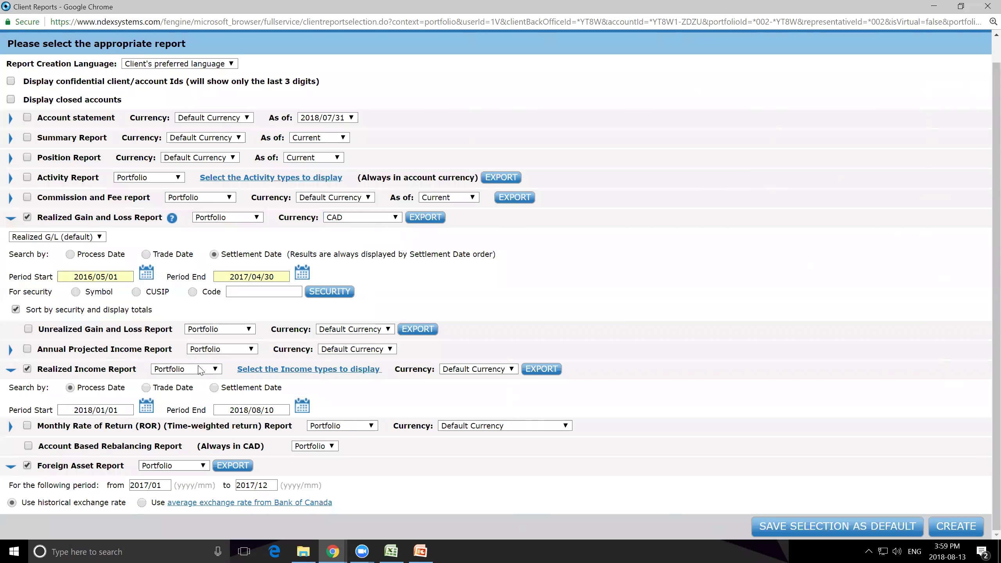
Set the Realized Income Report's currency to CAD and its period to 2016/05/01 through 2017/04/30
{"action": "left_click", "coordinate": [459, 371]}
{"action": "left_click", "coordinate": [451, 389]}
{"action": "triple_click", "coordinate": [99, 410]}
{"action": "type", "text": "2"}
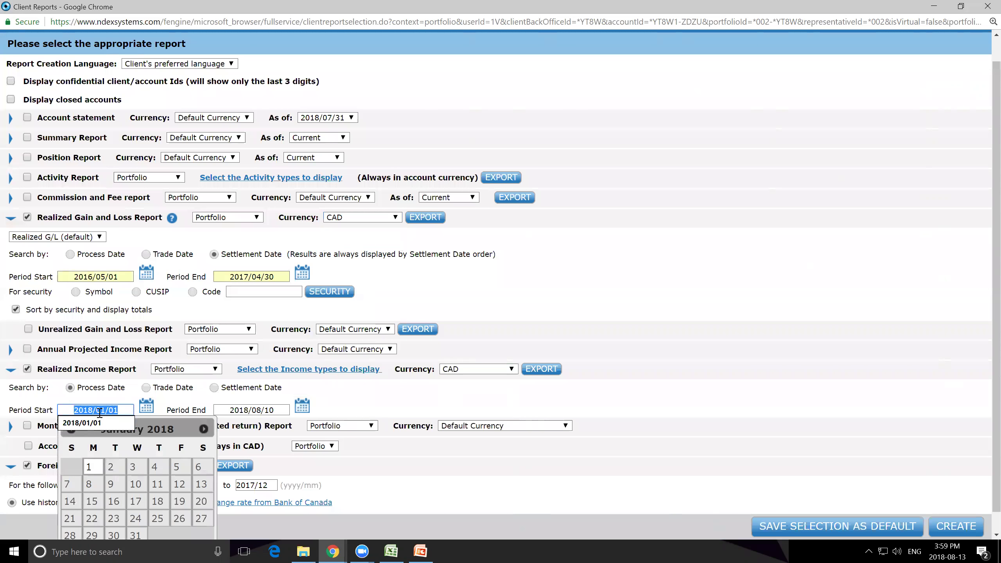
{"action": "key", "text": "Down"}
{"action": "key", "text": "Return"}
{"action": "left_click", "coordinate": [252, 410]}
{"action": "triple_click", "coordinate": [252, 410]}
{"action": "type", "text": "2"}
{"action": "key", "text": "Down"}
{"action": "key", "text": "Return"}
Set the Foreign Asset Report's period from 2016/05 to 2017/04
{"action": "triple_click", "coordinate": [150, 485]}
{"action": "type", "text": "2"}
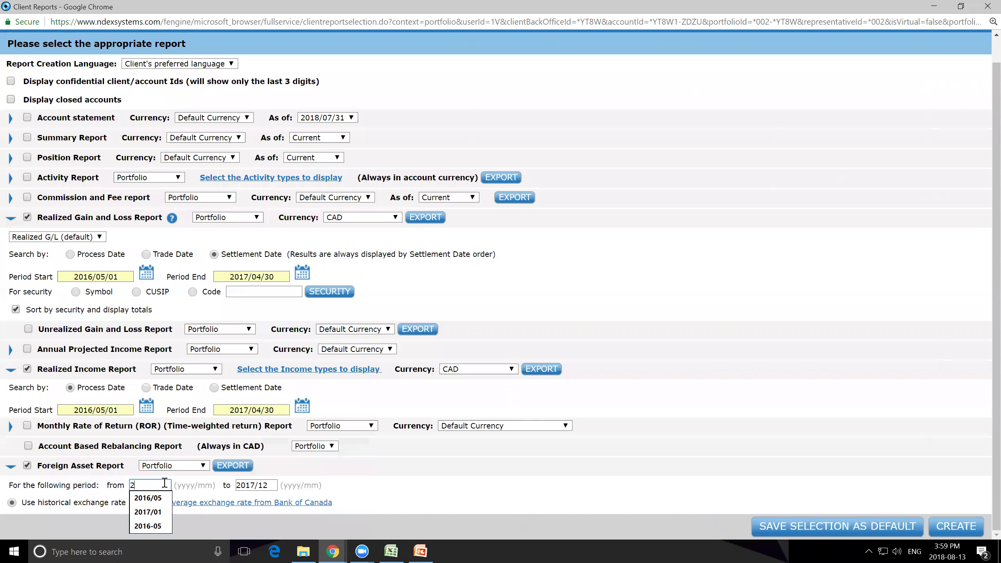
{"action": "key", "text": "Down"}
{"action": "key", "text": "Return"}
{"action": "double_click", "coordinate": [243, 485]}
{"action": "type", "text": "2"}
{"action": "key", "text": "Down"}
{"action": "key", "text": "Return"}
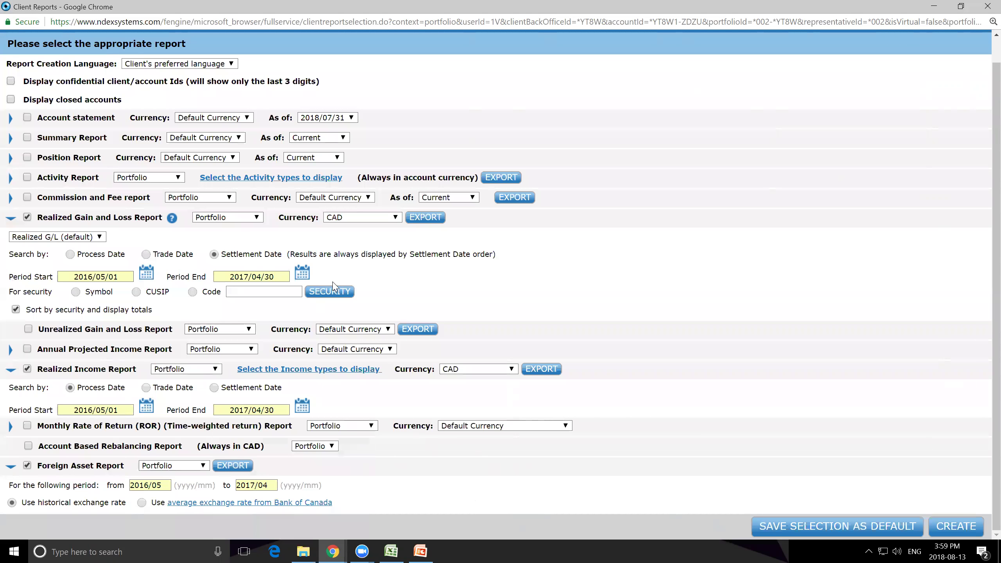
Keep the Realized Gain and Loss Report in CAD and create the selected reports with closed accounts displayed
{"action": "left_click", "coordinate": [395, 217]}
{"action": "left_click", "coordinate": [392, 218]}
{"action": "left_click", "coordinate": [400, 280]}
{"action": "left_click", "coordinate": [977, 525]}
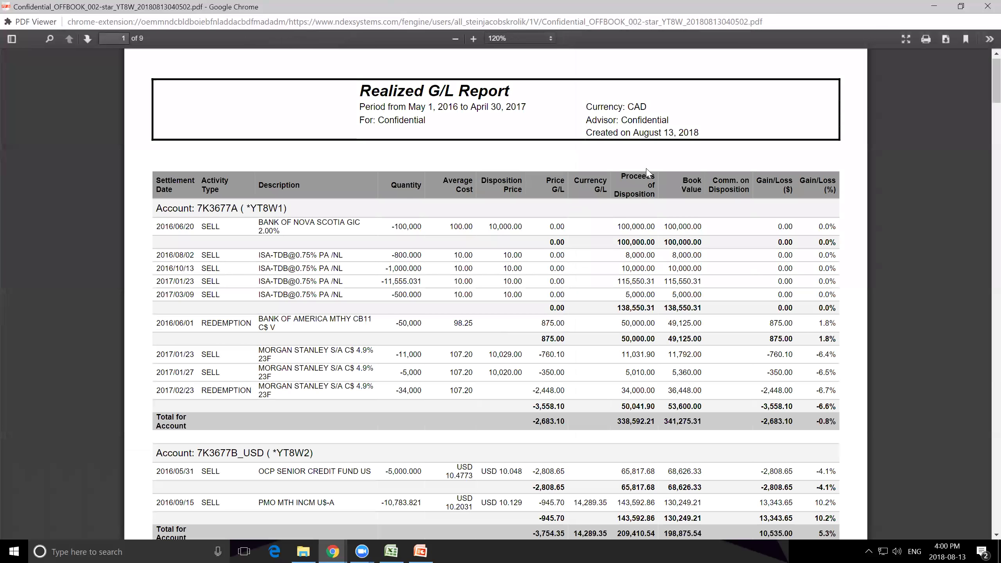
Examine the Realized G/L Report, focusing on the price and currency gain/loss of the PMO MTH INCM U$-A sale
{"action": "scroll", "coordinate": [633, 190], "scroll_direction": "up", "scroll_amount": 2}
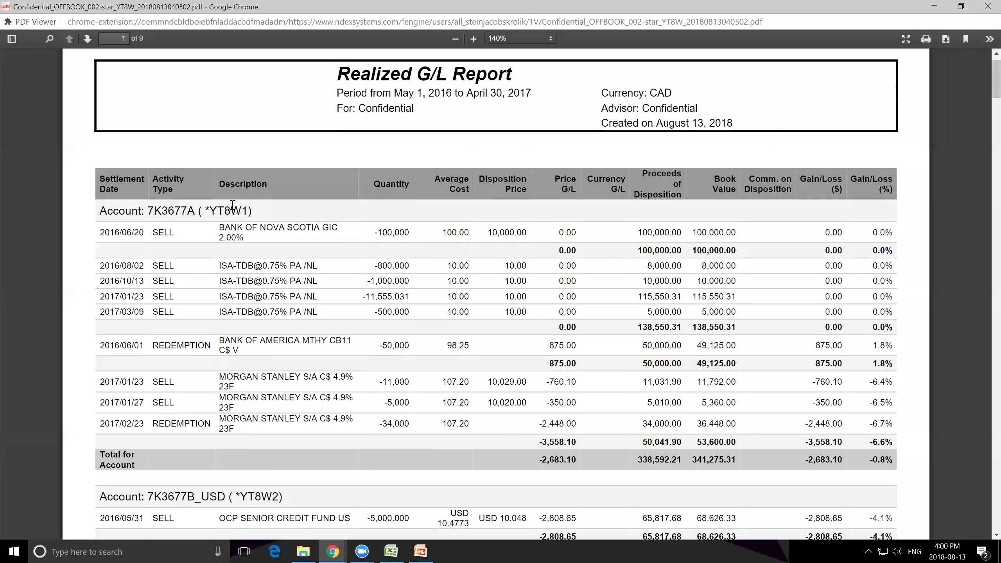
{"action": "scroll", "coordinate": [233, 205], "scroll_direction": "down", "scroll_amount": 1}
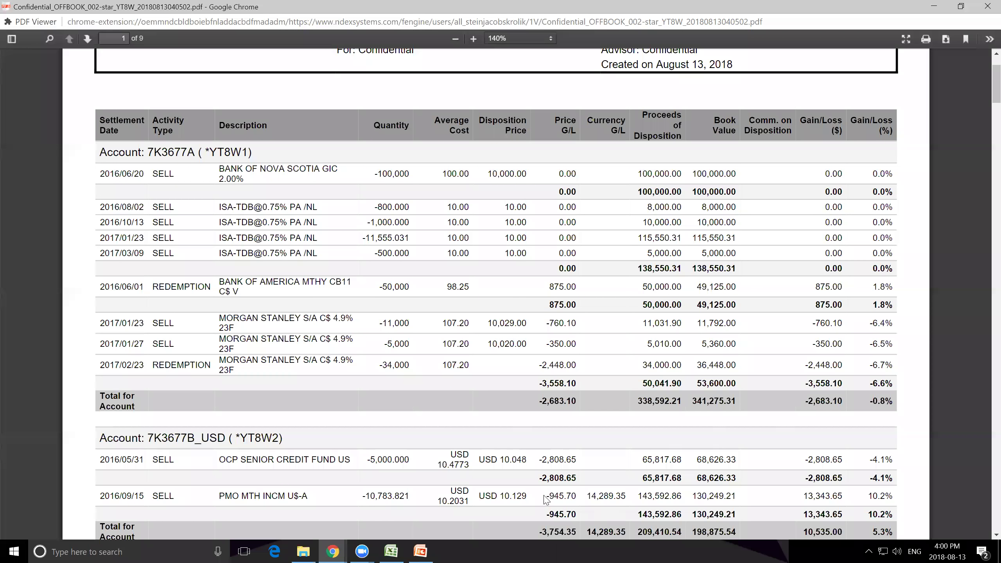
{"action": "left_click_drag", "start_coordinate": [612, 54], "coordinate": [582, 98]}
{"action": "left_click", "coordinate": [598, 102]}
{"action": "left_click_drag", "start_coordinate": [221, 500], "coordinate": [118, 530]}
{"action": "double_click", "coordinate": [245, 495]}
{"action": "left_click", "coordinate": [220, 501]}
{"action": "double_click", "coordinate": [557, 497]}
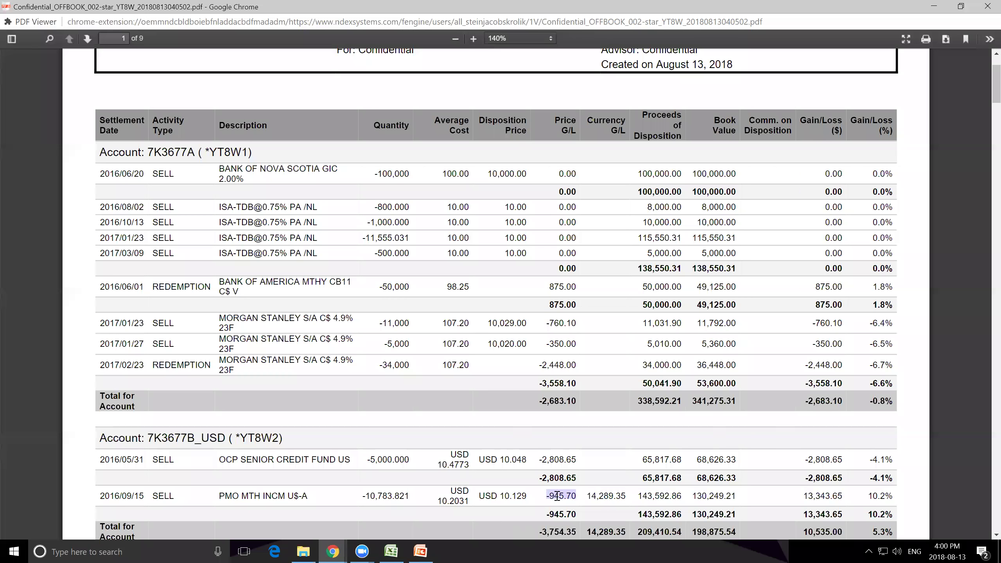
{"action": "double_click", "coordinate": [609, 495]}
{"action": "left_click", "coordinate": [783, 512]}
{"action": "scroll", "coordinate": [640, 485], "scroll_direction": "down", "scroll_amount": 4}
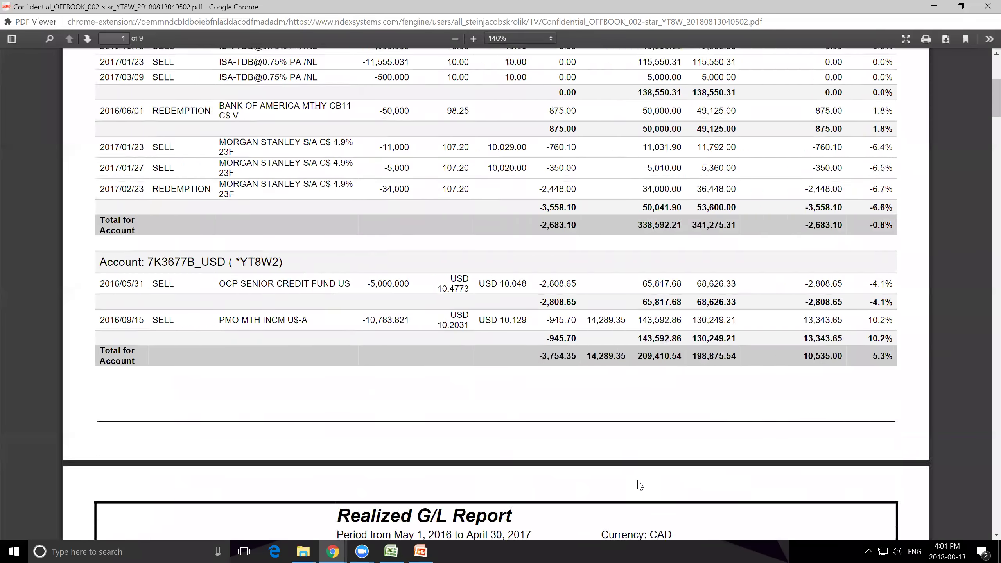
Review the Portfolio Realized Income Report by account and income type, down to the portfolio total
{"action": "scroll", "coordinate": [640, 485], "scroll_direction": "down", "scroll_amount": 20}
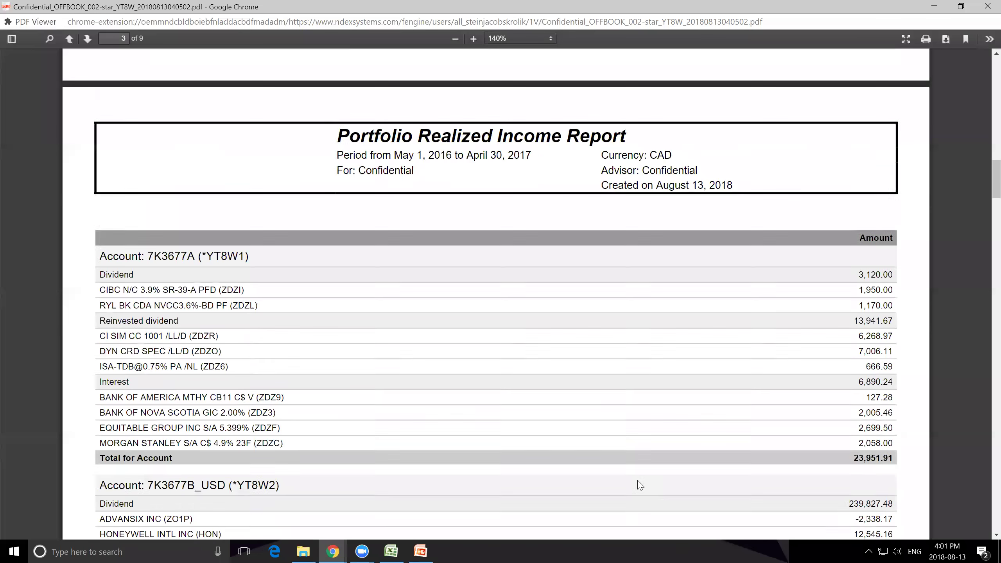
{"action": "scroll", "coordinate": [639, 485], "scroll_direction": "down", "scroll_amount": 1}
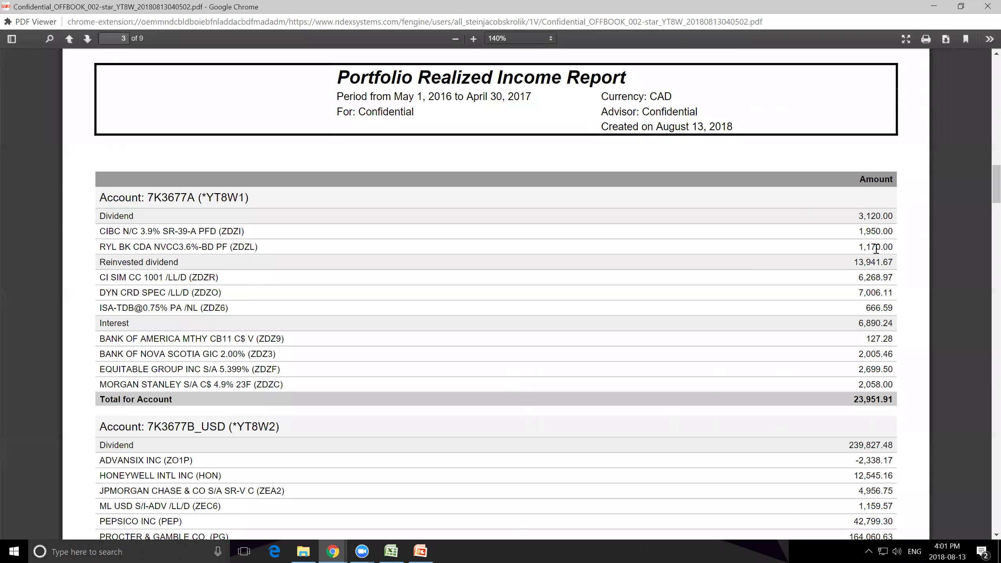
{"action": "scroll", "coordinate": [874, 263], "scroll_direction": "down", "scroll_amount": 5}
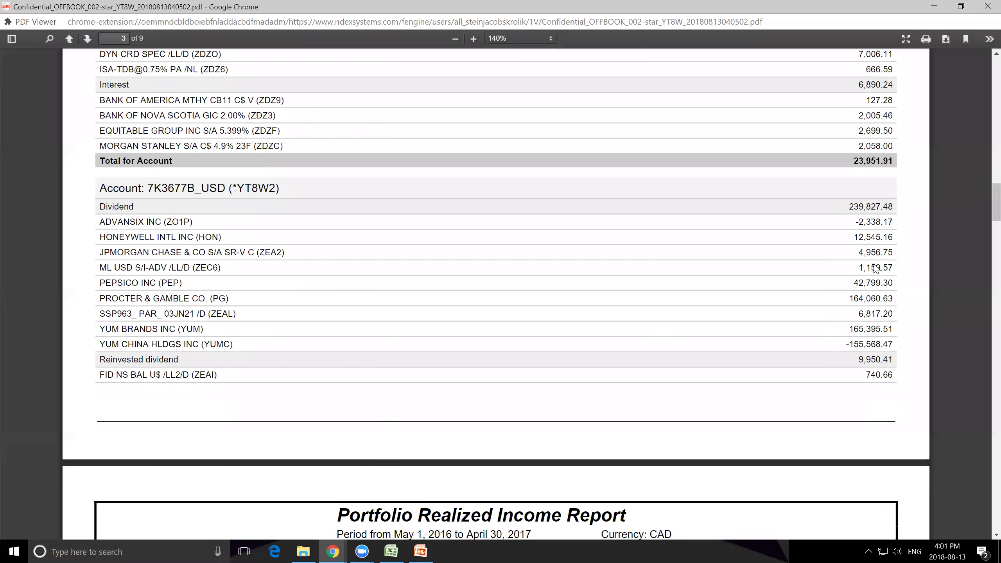
{"action": "scroll", "coordinate": [874, 268], "scroll_direction": "down", "scroll_amount": 10}
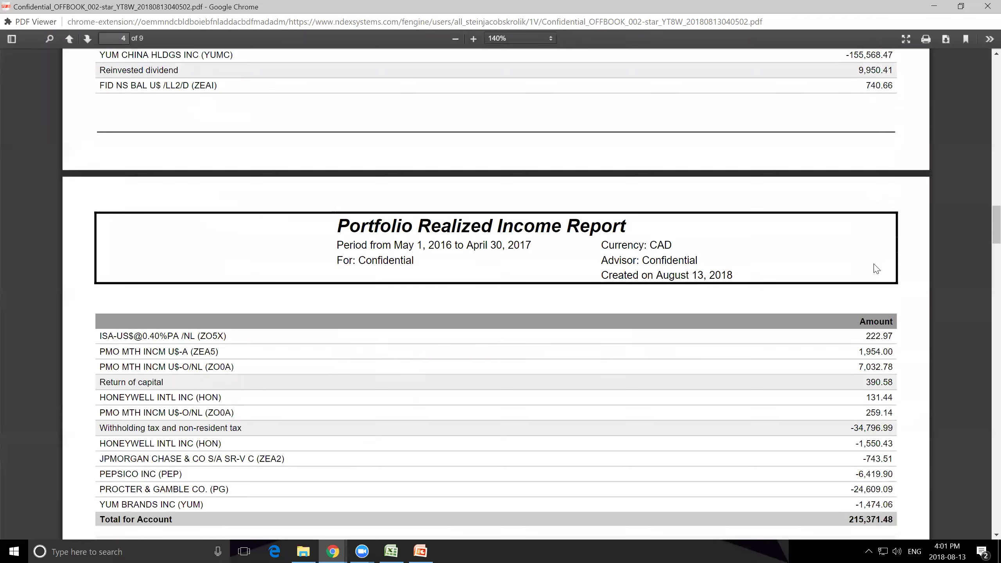
{"action": "scroll", "coordinate": [873, 268], "scroll_direction": "down", "scroll_amount": 15}
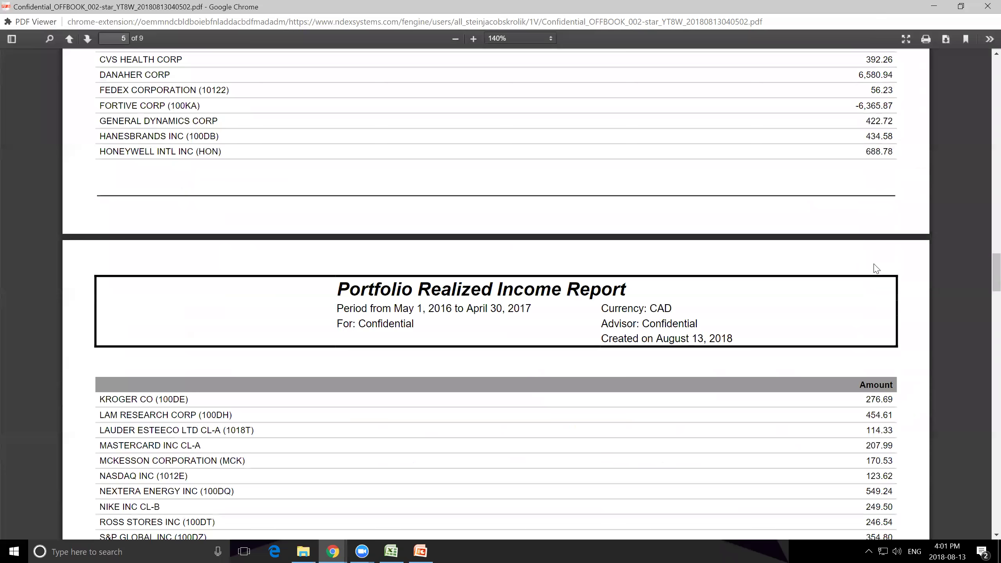
{"action": "scroll", "coordinate": [874, 263], "scroll_direction": "down", "scroll_amount": 15}
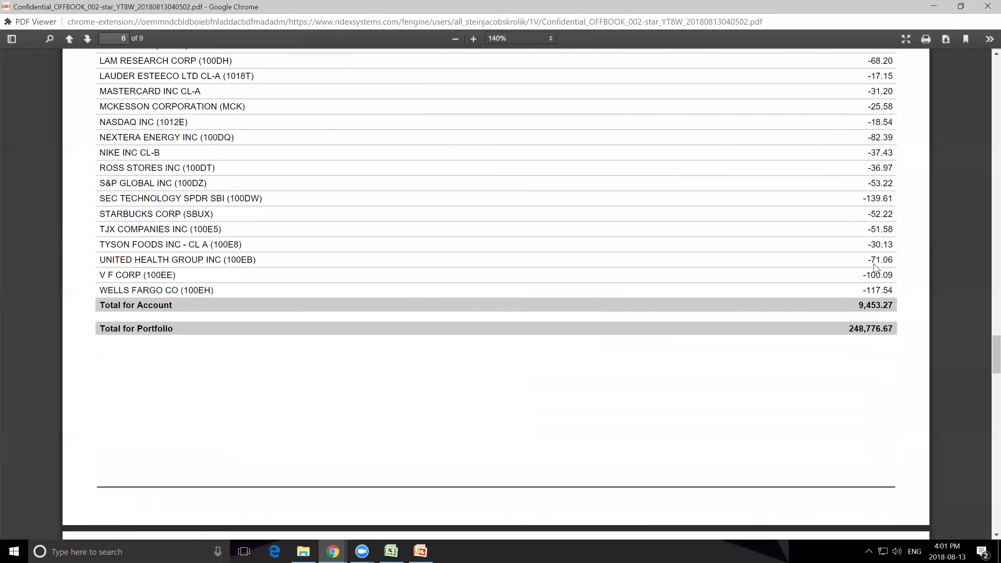
Examine the Foreign Asset Report's positions, focusing on the Maximum Book Value and Maximum Book Value Date columns
{"action": "scroll", "coordinate": [874, 264], "scroll_direction": "down", "scroll_amount": 2}
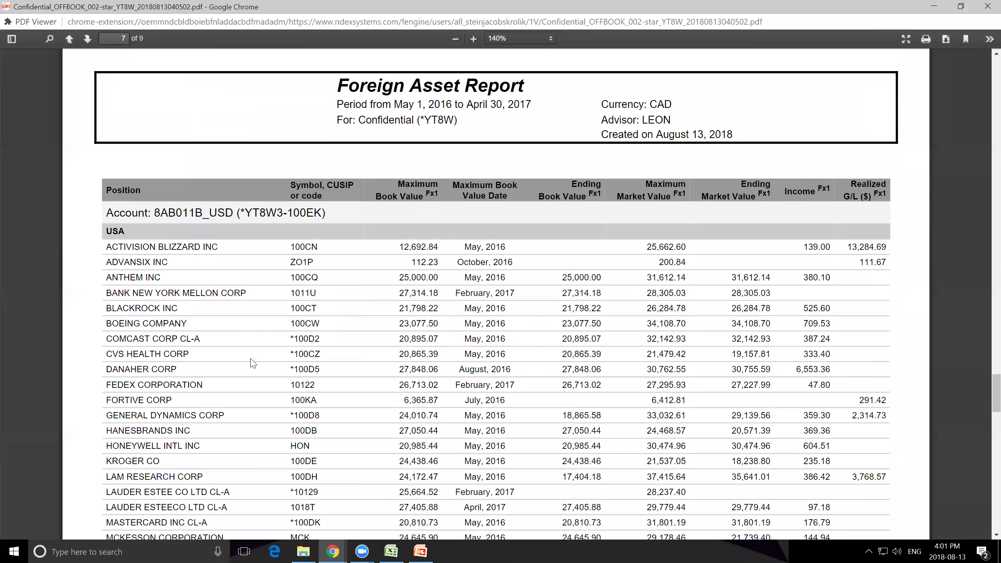
{"action": "scroll", "coordinate": [197, 288], "scroll_direction": "down", "scroll_amount": 1}
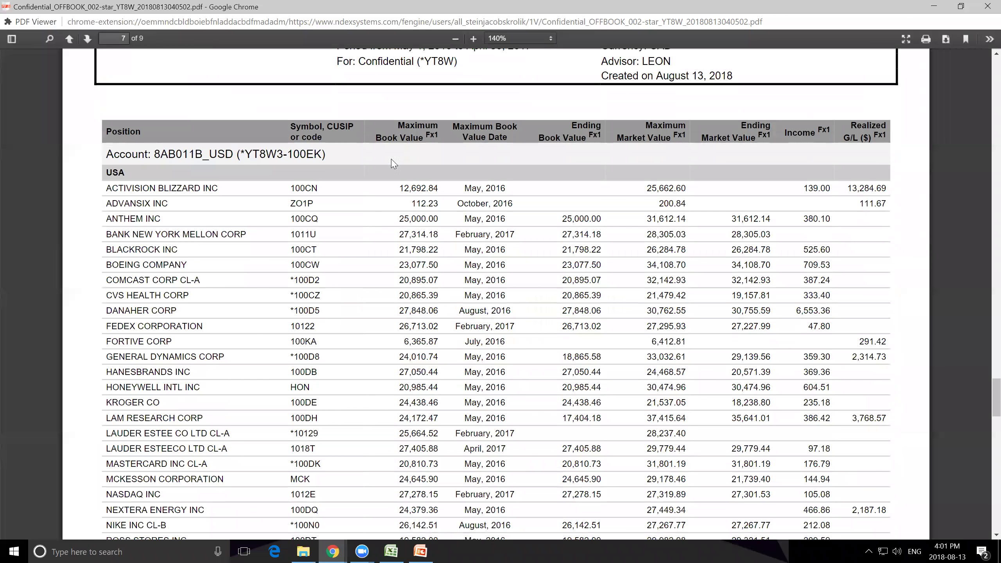
{"action": "double_click", "coordinate": [419, 129]}
{"action": "triple_click", "coordinate": [481, 129]}
{"action": "left_click", "coordinate": [495, 184]}
{"action": "scroll", "coordinate": [341, 251], "scroll_direction": "down", "scroll_amount": 1}
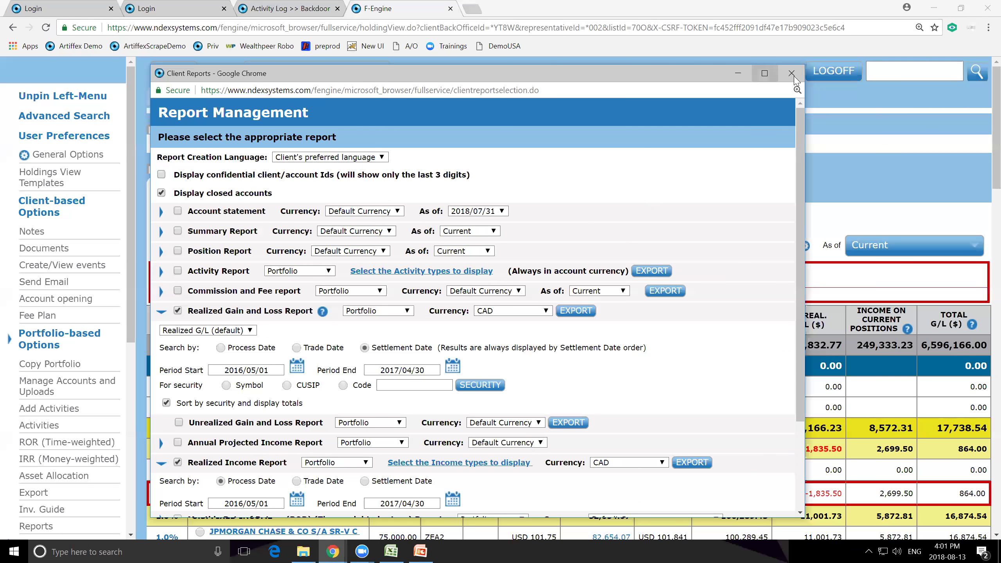
Close the report window and open the Excel export for the portfolio's first account
{"action": "left_click", "coordinate": [796, 71]}
{"action": "left_click", "coordinate": [256, 188]}
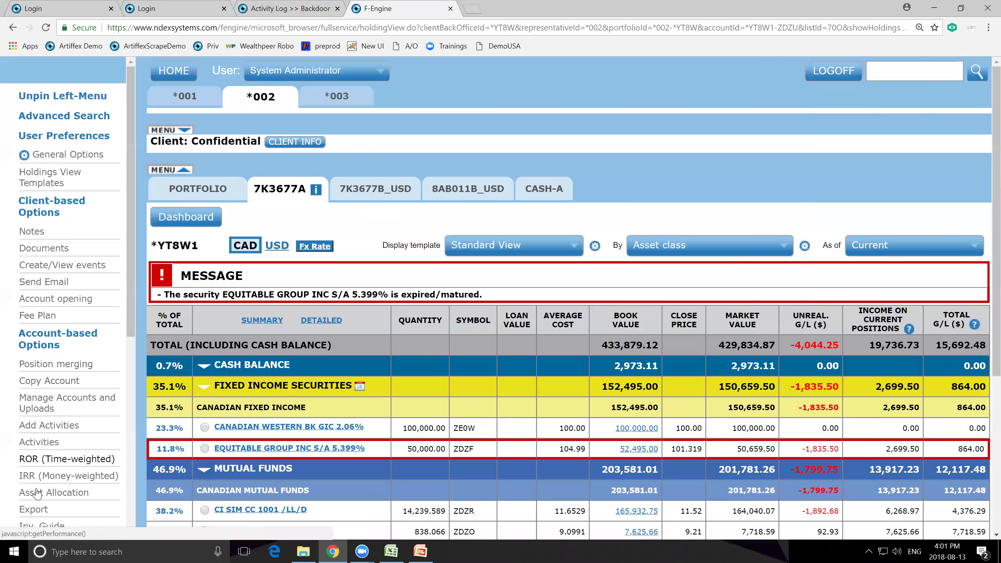
{"action": "left_click", "coordinate": [54, 492]}
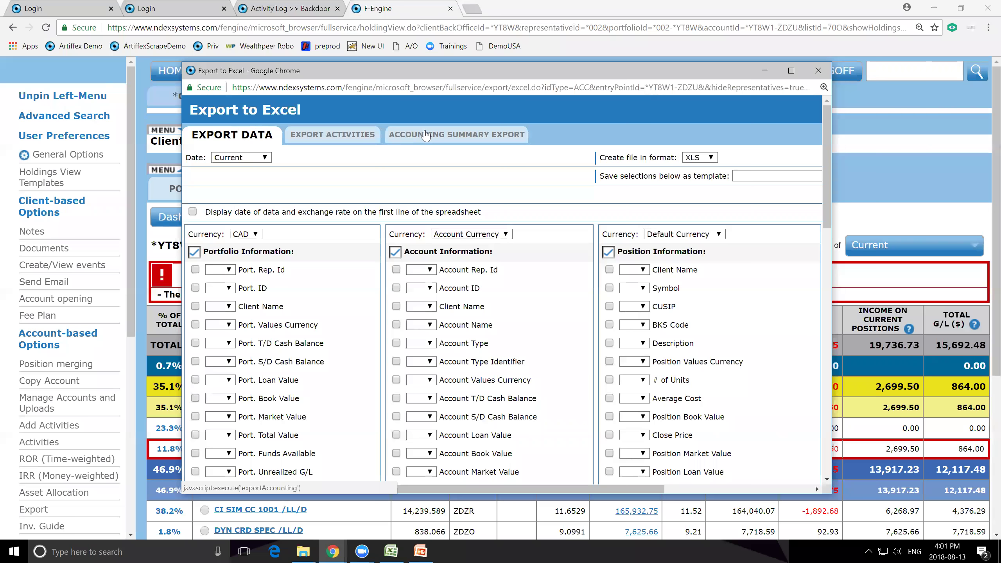
Choose the Accounting Summary Export and set its period from 2016/05 to 2017/04
{"action": "left_click", "coordinate": [425, 136]}
{"action": "left_click", "coordinate": [294, 157]}
{"action": "left_click", "coordinate": [292, 173]}
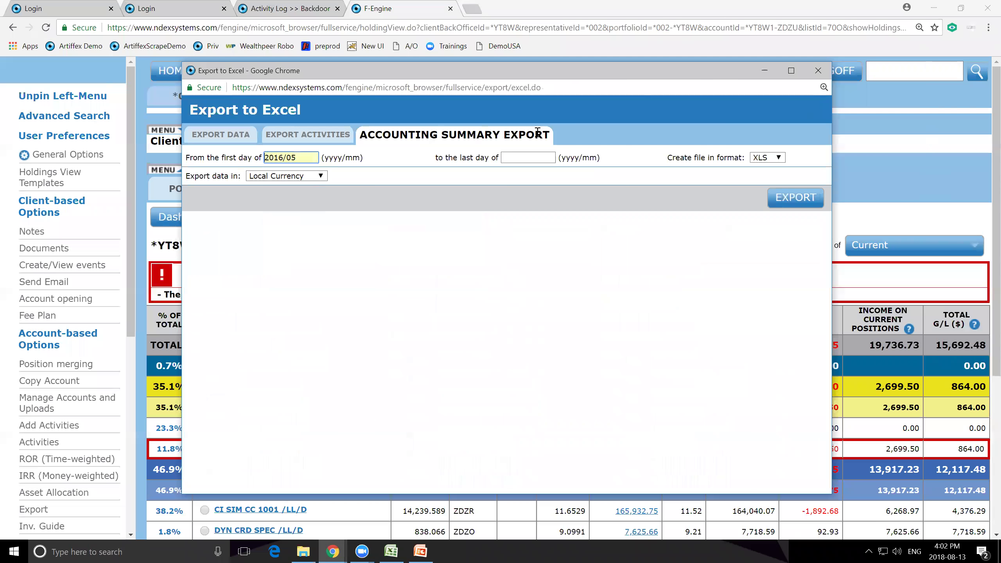
{"action": "left_click", "coordinate": [539, 158]}
{"action": "left_click", "coordinate": [533, 174]}
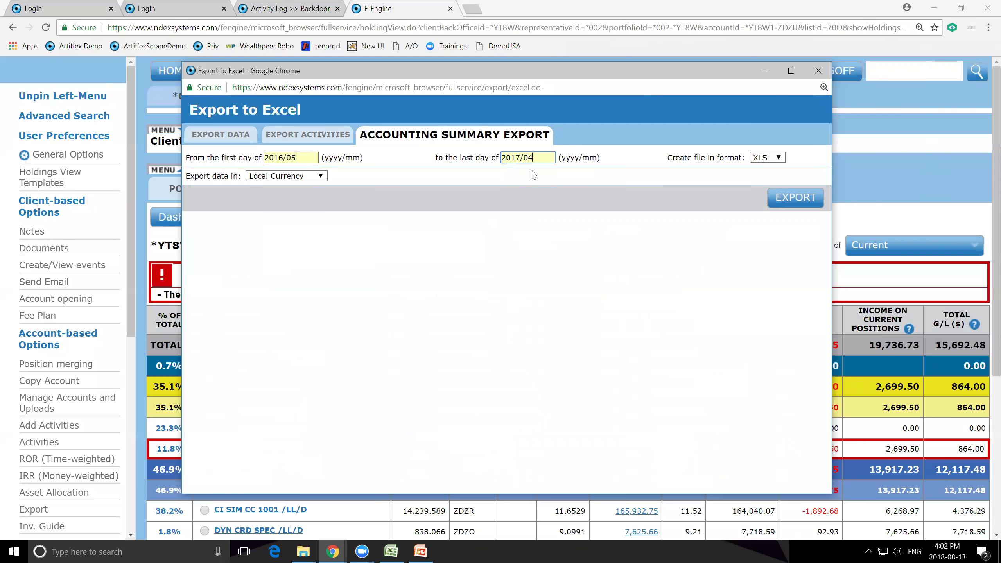
Set the file format to XLSX, keep the data in Local Currency, and export the accounting summary
{"action": "left_click", "coordinate": [765, 163]}
{"action": "left_click", "coordinate": [767, 175]}
{"action": "left_click", "coordinate": [320, 179]}
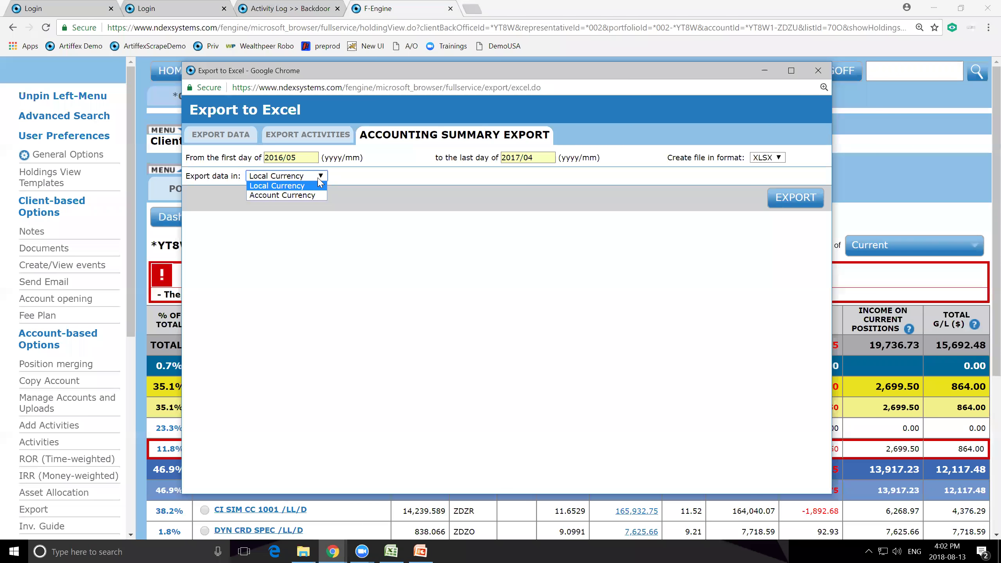
{"action": "left_click", "coordinate": [364, 180]}
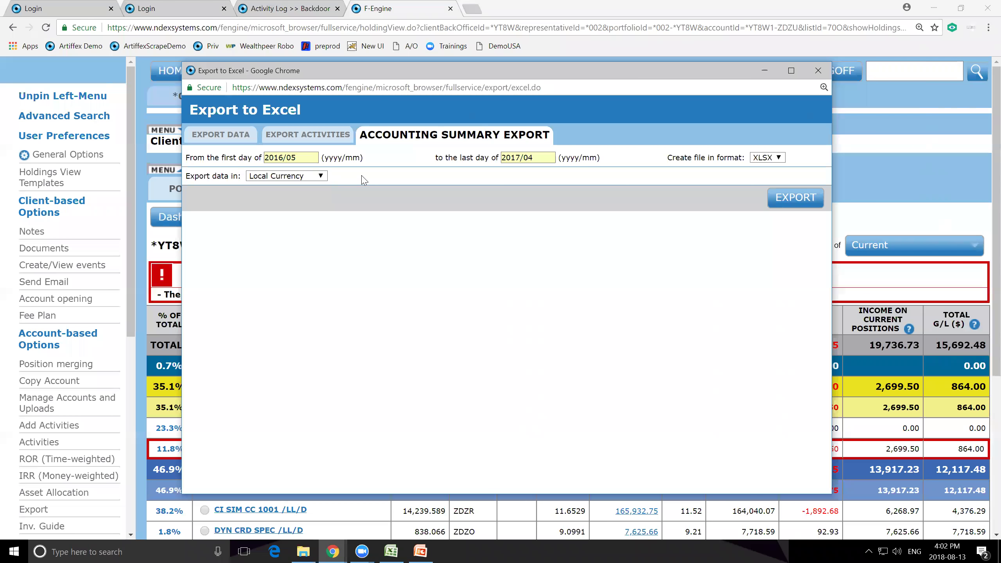
{"action": "left_click", "coordinate": [796, 198]}
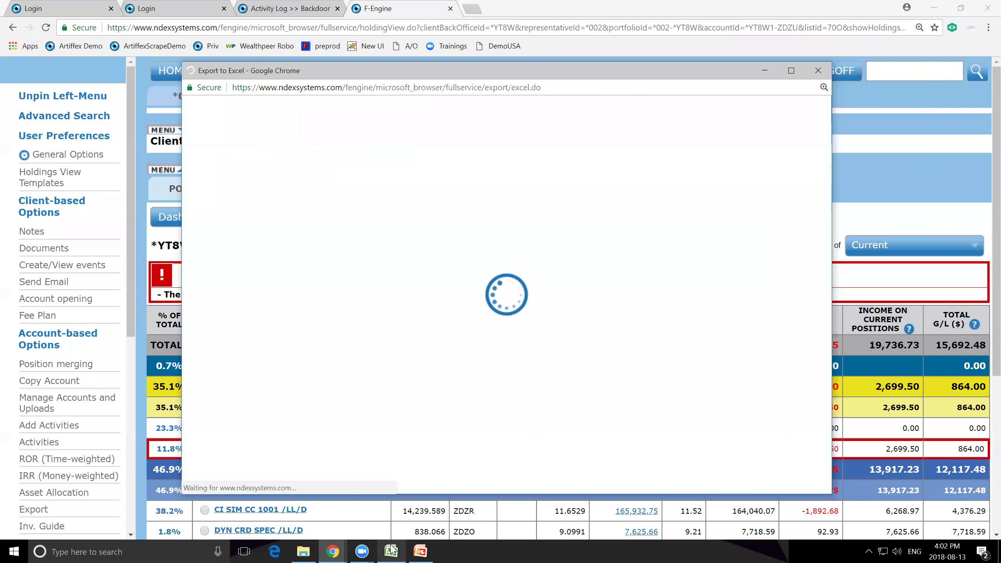
Switch to the Accounting Summary workbook in Excel and examine the BANK OF AMERICA MTHY CB11 activities, quantities and total amounts
{"action": "left_click", "coordinate": [390, 551]}
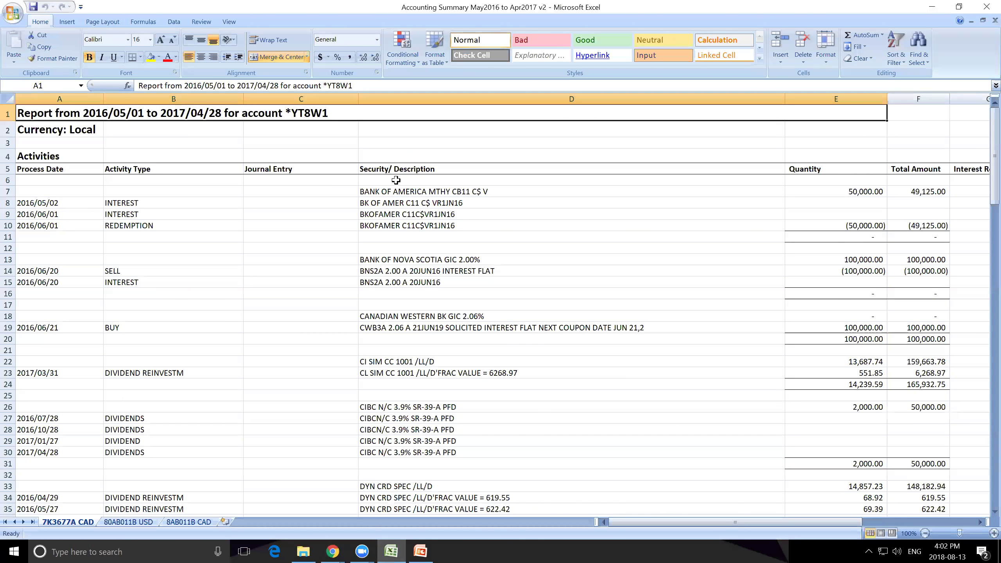
{"action": "left_click", "coordinate": [412, 201]}
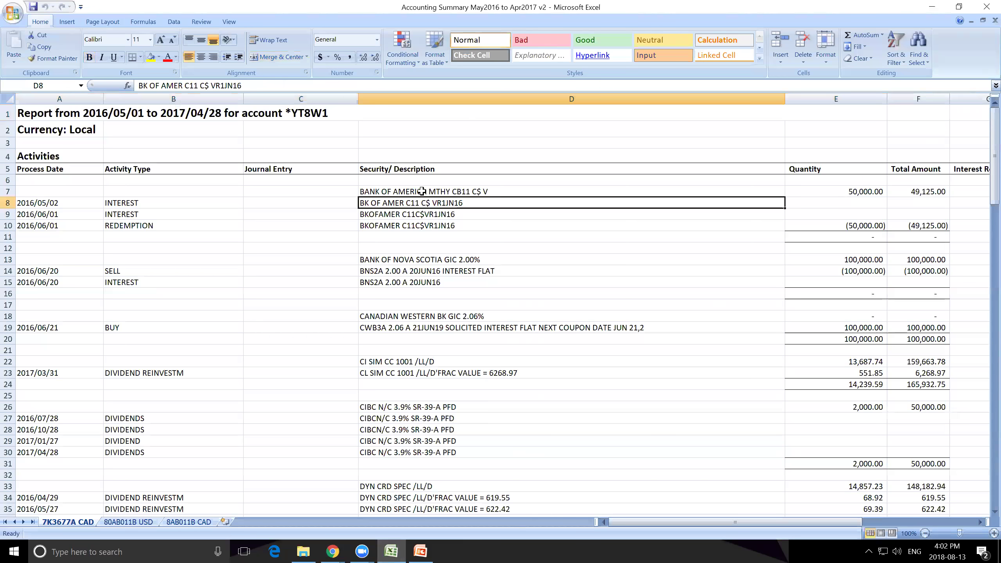
{"action": "left_click_drag", "start_coordinate": [424, 190], "coordinate": [911, 223]}
{"action": "left_click_drag", "start_coordinate": [806, 191], "coordinate": [911, 196]}
{"action": "left_click_drag", "start_coordinate": [790, 237], "coordinate": [916, 237]}
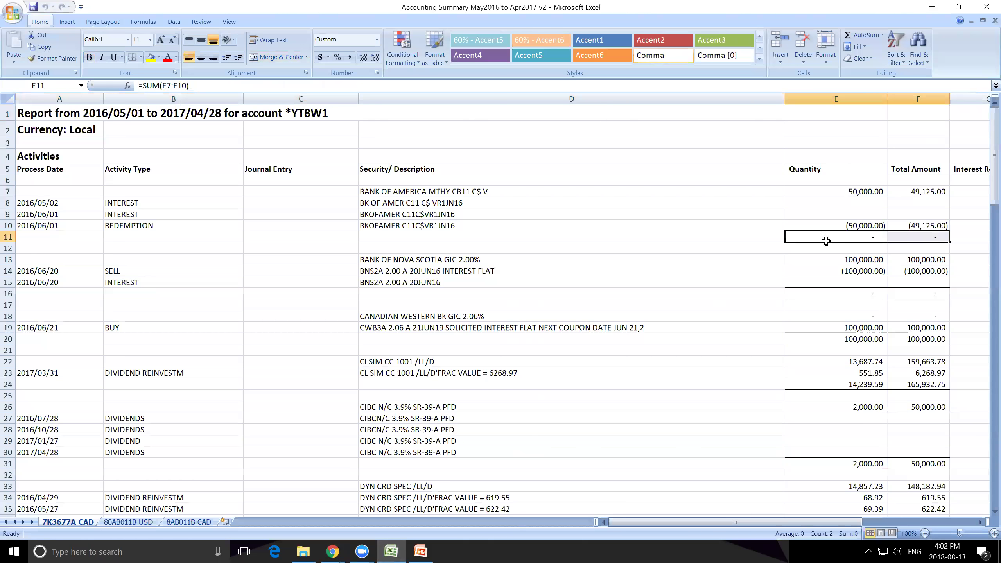
{"action": "left_click", "coordinate": [738, 224]}
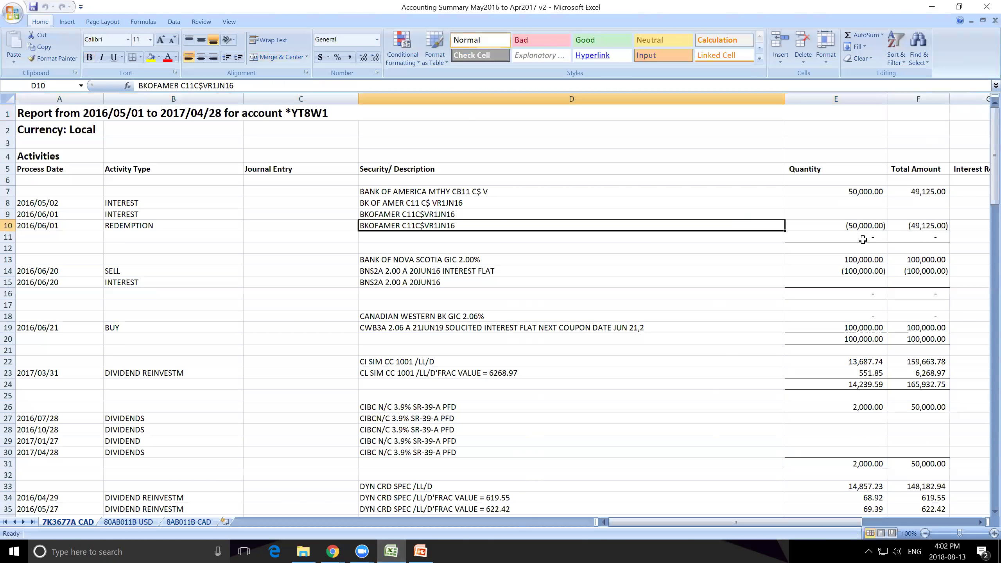
{"action": "left_click", "coordinate": [862, 196]}
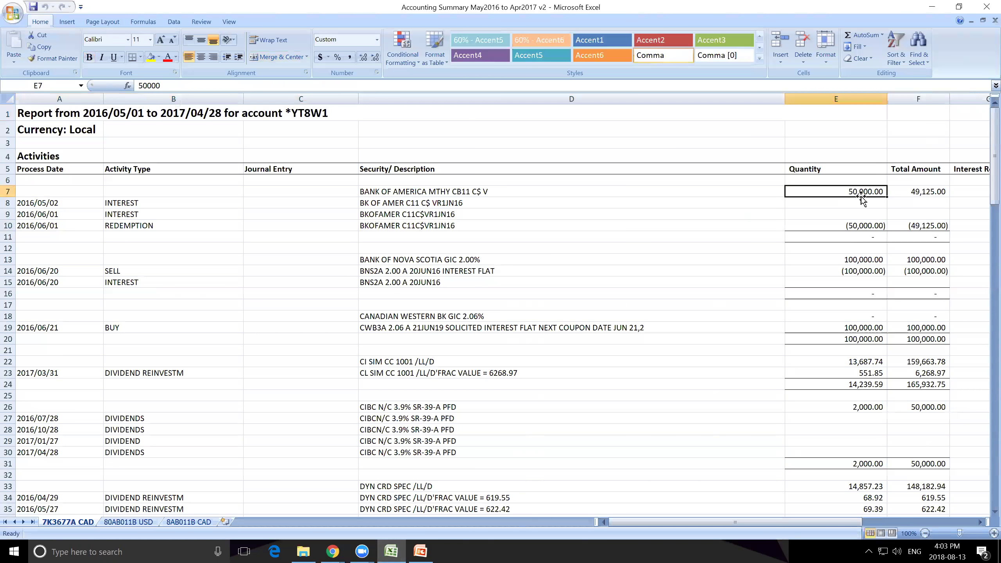
Examine the income and fee columns from Interest Received through Fees & Taxes
{"action": "key", "text": "Down"}
{"action": "key", "text": "Right"}
{"action": "key", "text": "Right"}
{"action": "key", "text": "Right"}
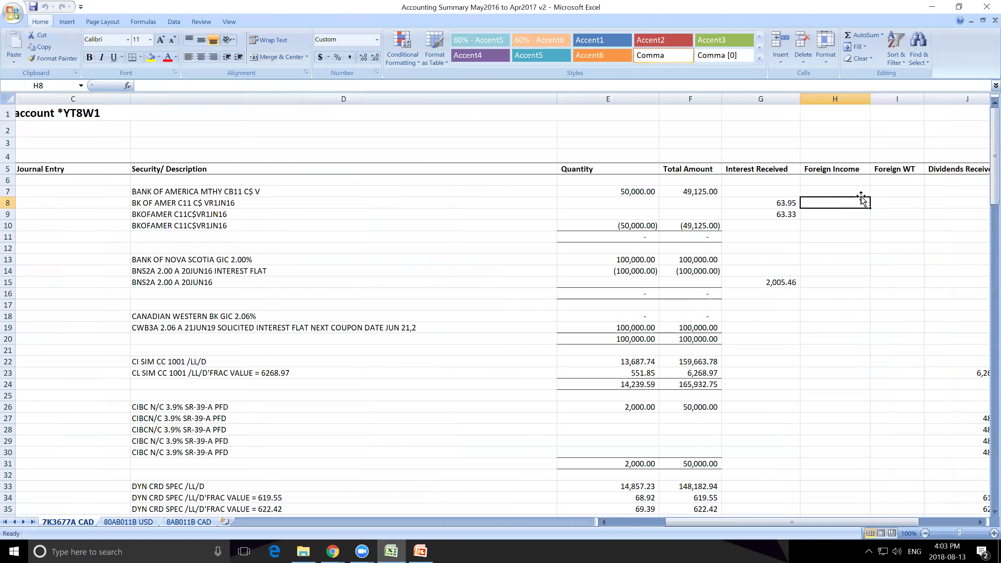
{"action": "key", "text": "Right"}
{"action": "key", "text": "Right"}
{"action": "key", "text": "Right"}
{"action": "key", "text": "Right"}
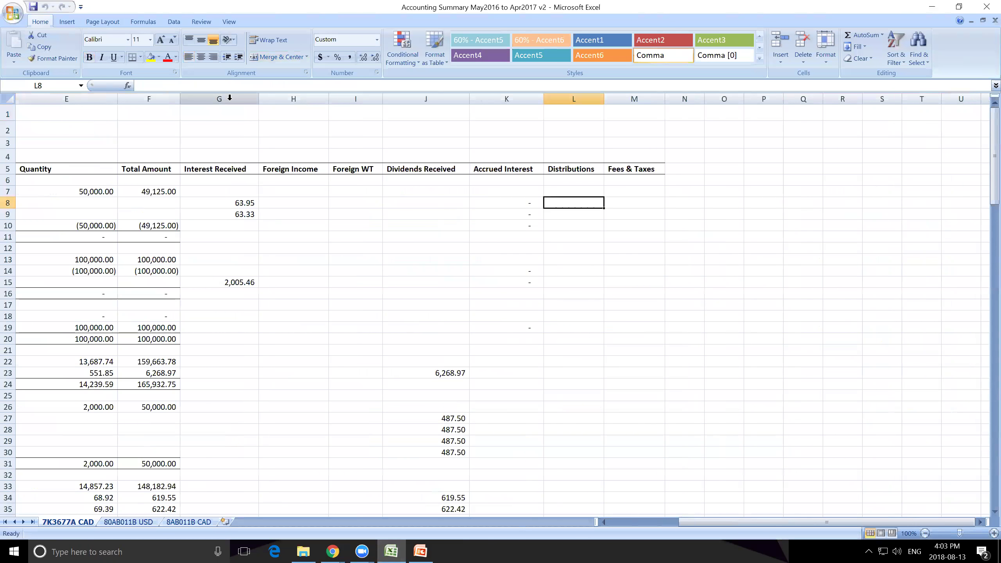
{"action": "left_click_drag", "start_coordinate": [234, 97], "coordinate": [635, 100]}
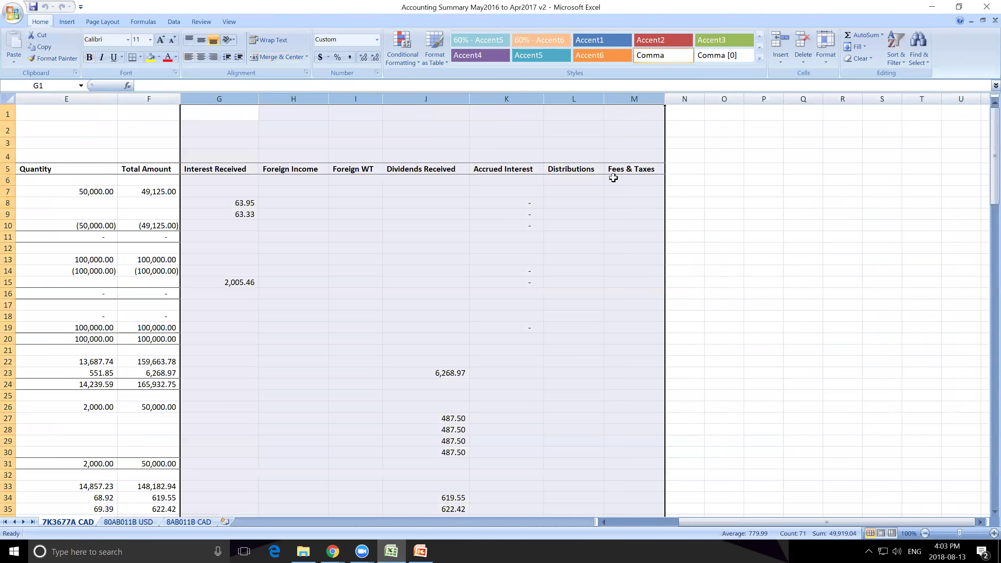
{"action": "left_click", "coordinate": [606, 202]}
Return to the Process Date column and review the sheet's activities down to the Realized G/L, Transfer in and Transfer out sections
{"action": "key", "text": "Left"}
{"action": "key", "text": "Left"}
{"action": "key", "text": "Left"}
{"action": "key", "text": "Left"}
{"action": "key", "text": "Left"}
{"action": "key", "text": "Left"}
{"action": "key", "text": "Left"}
{"action": "key", "text": "Left"}
{"action": "key", "text": "Left"}
{"action": "key", "text": "Left"}
{"action": "key", "text": "Left"}
{"action": "key", "text": "Left"}
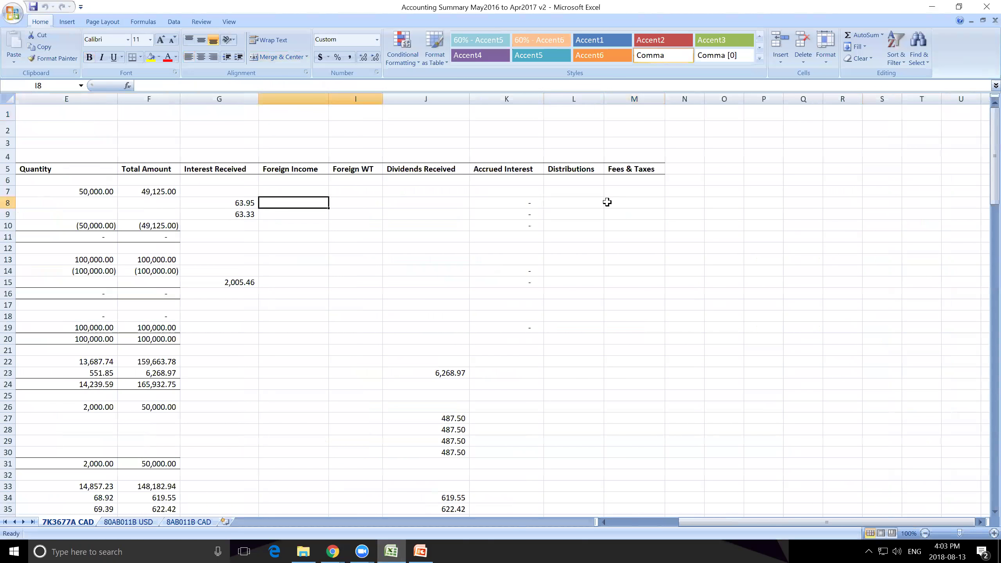
{"action": "scroll", "coordinate": [473, 177], "scroll_direction": "down", "scroll_amount": 5}
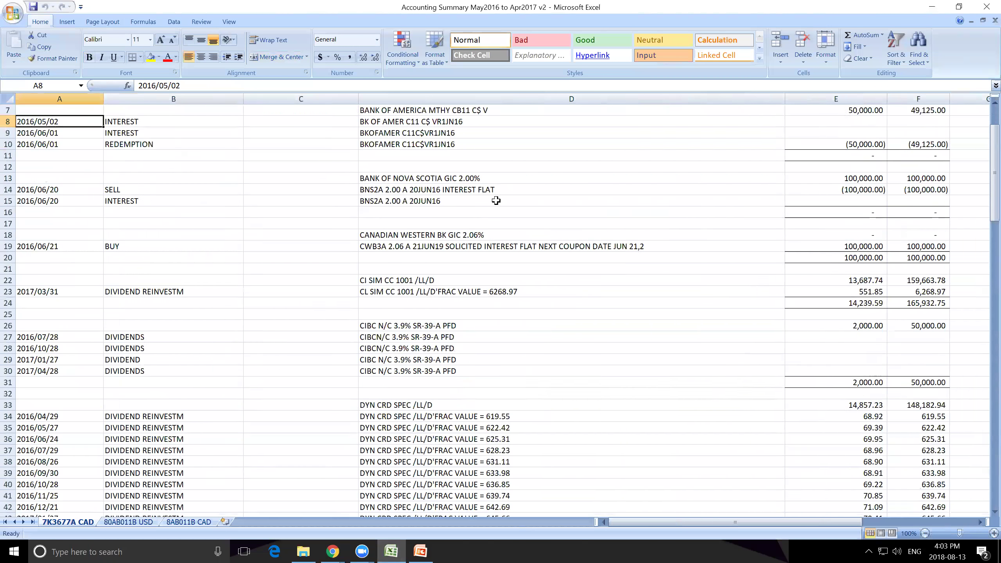
{"action": "scroll", "coordinate": [472, 177], "scroll_direction": "down", "scroll_amount": 20}
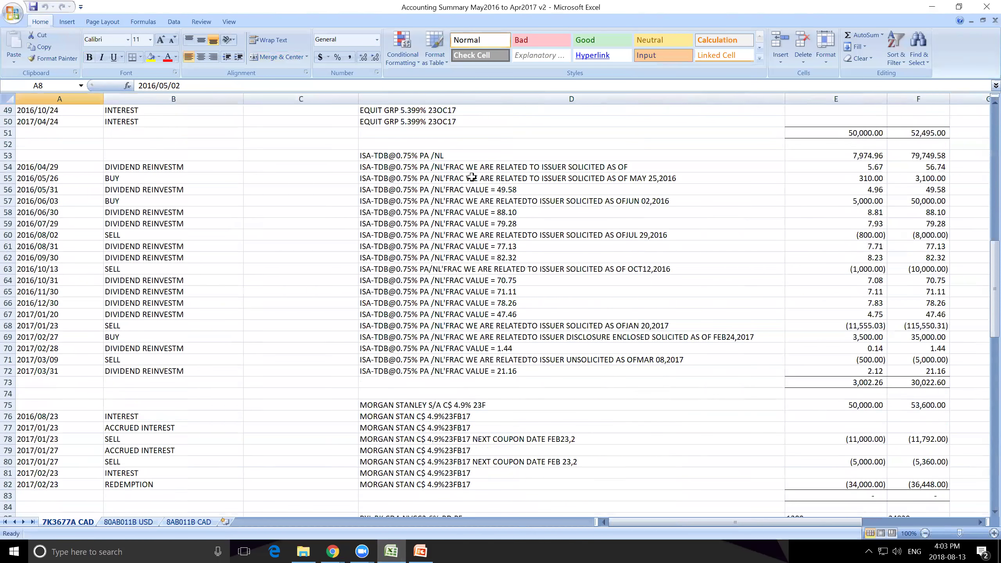
{"action": "scroll", "coordinate": [472, 178], "scroll_direction": "down", "scroll_amount": 12}
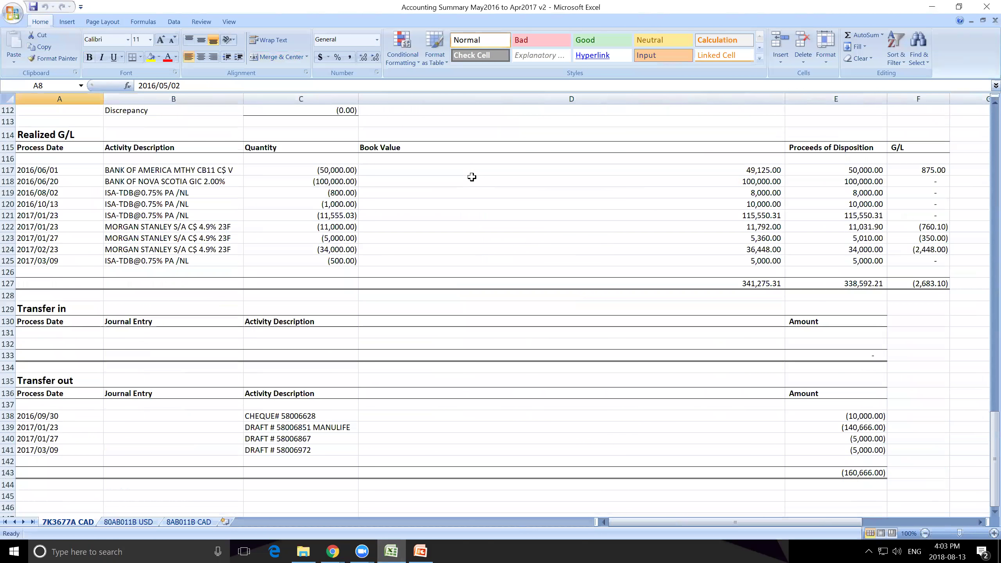
Examine the Realized G/L table and the Transfer in and Transfer out sections below it
{"action": "scroll", "coordinate": [472, 177], "scroll_direction": "up", "scroll_amount": 1}
{"action": "left_click_drag", "start_coordinate": [24, 135], "coordinate": [915, 284]}
{"action": "left_click", "coordinate": [917, 272]}
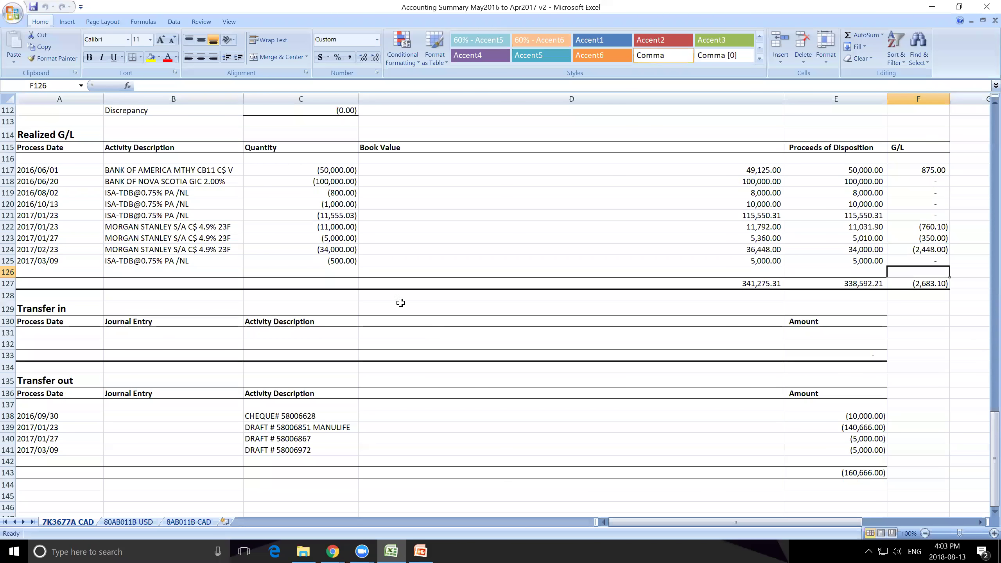
{"action": "left_click_drag", "start_coordinate": [50, 308], "coordinate": [859, 470]}
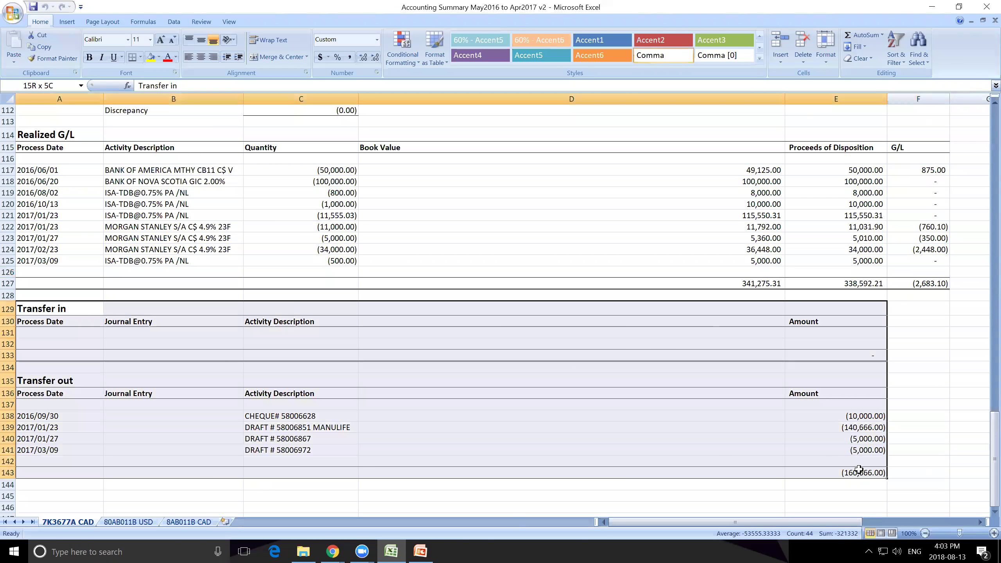
{"action": "left_click", "coordinate": [746, 462]}
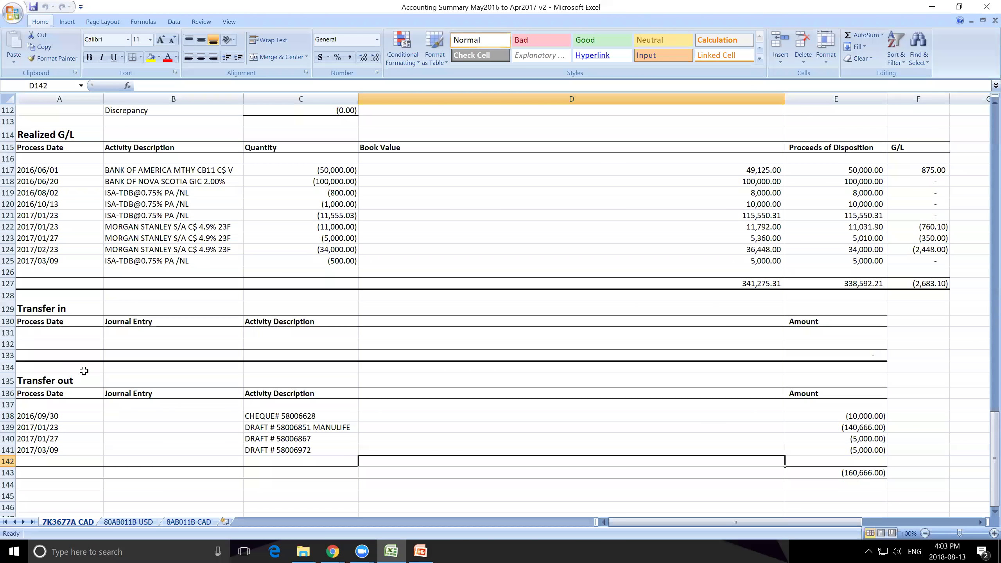
Review the Summary section's opening cash and book values, its activity and ending cash totals, and the Discrepancy row
{"action": "scroll", "coordinate": [134, 384], "scroll_direction": "up", "scroll_amount": 1}
{"action": "scroll", "coordinate": [306, 435], "scroll_direction": "up", "scroll_amount": 4}
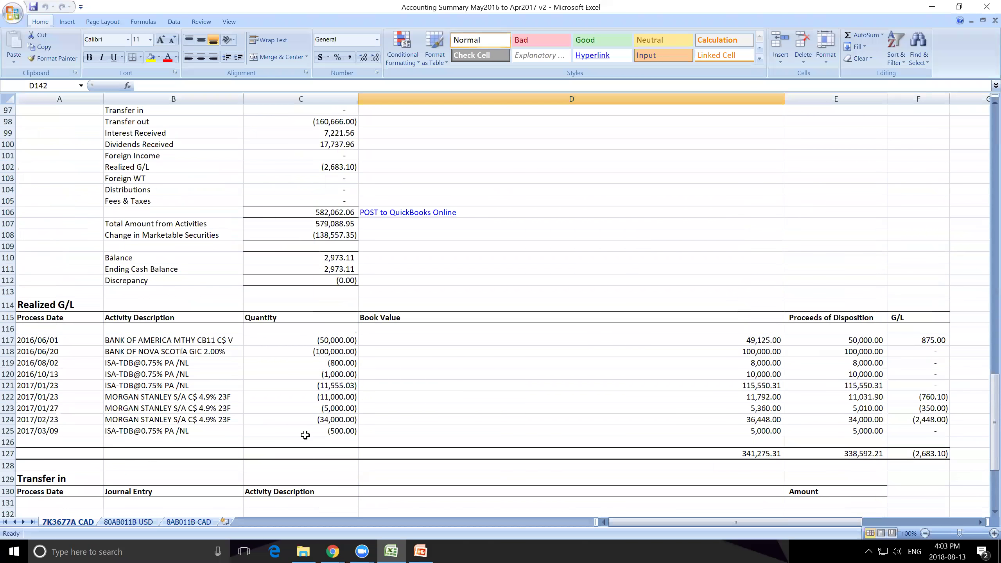
{"action": "scroll", "coordinate": [305, 434], "scroll_direction": "up", "scroll_amount": 3}
{"action": "scroll", "coordinate": [144, 329], "scroll_direction": "up", "scroll_amount": 2}
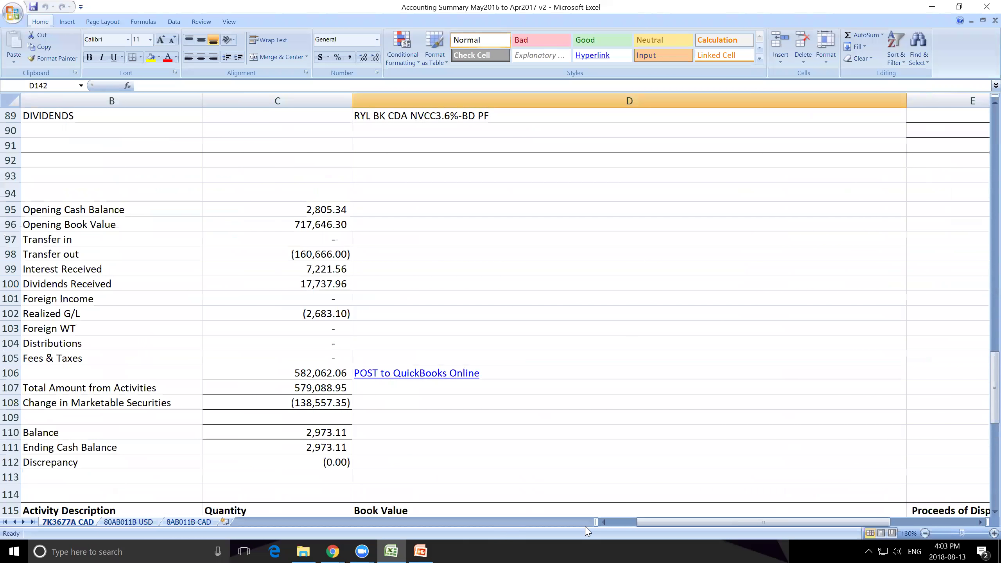
{"action": "left_click", "coordinate": [622, 512]}
{"action": "left_click", "coordinate": [622, 523]}
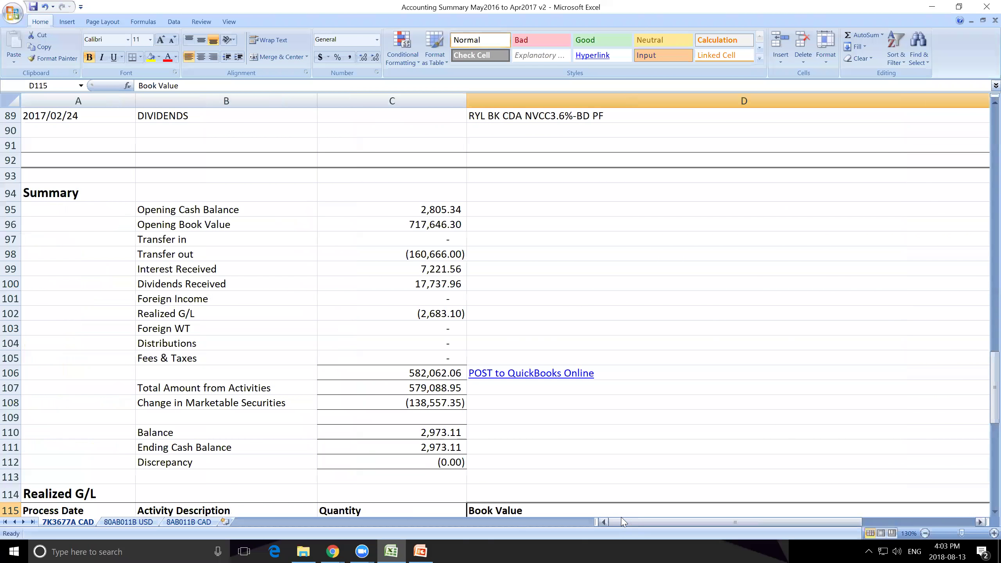
{"action": "left_click_drag", "start_coordinate": [188, 208], "coordinate": [453, 225]}
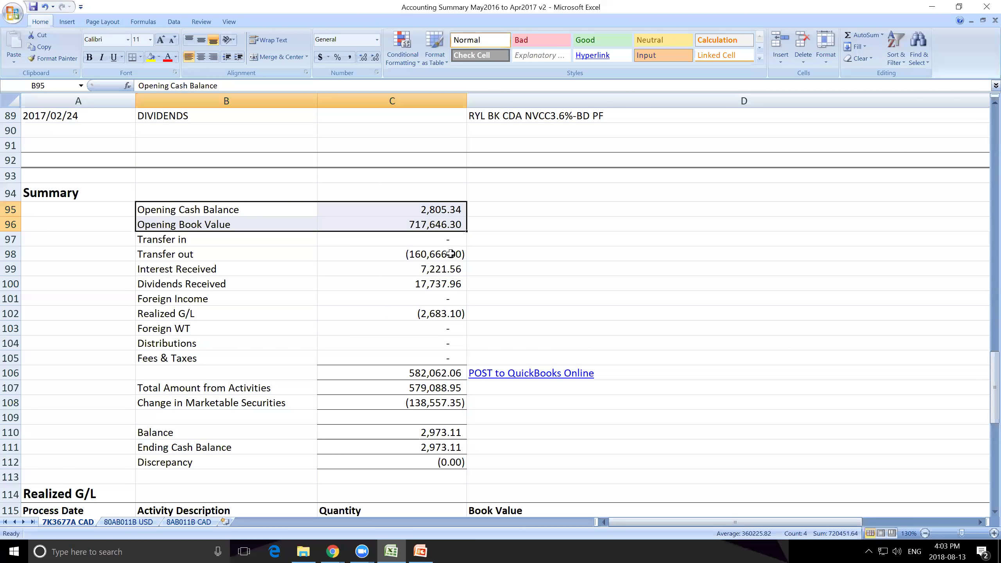
{"action": "left_click_drag", "start_coordinate": [189, 389], "coordinate": [403, 450]}
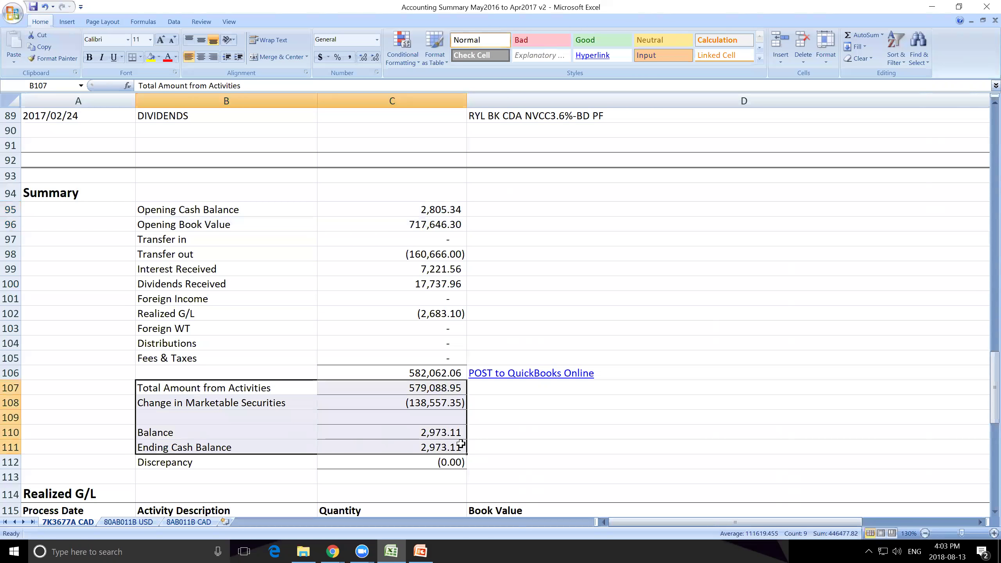
{"action": "left_click", "coordinate": [462, 446]}
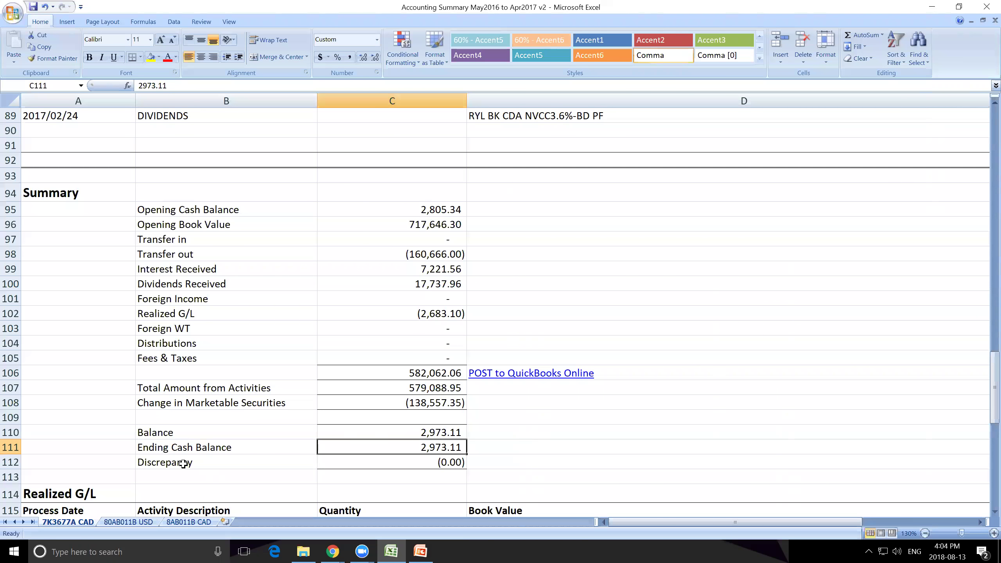
{"action": "left_click_drag", "start_coordinate": [163, 460], "coordinate": [458, 462]}
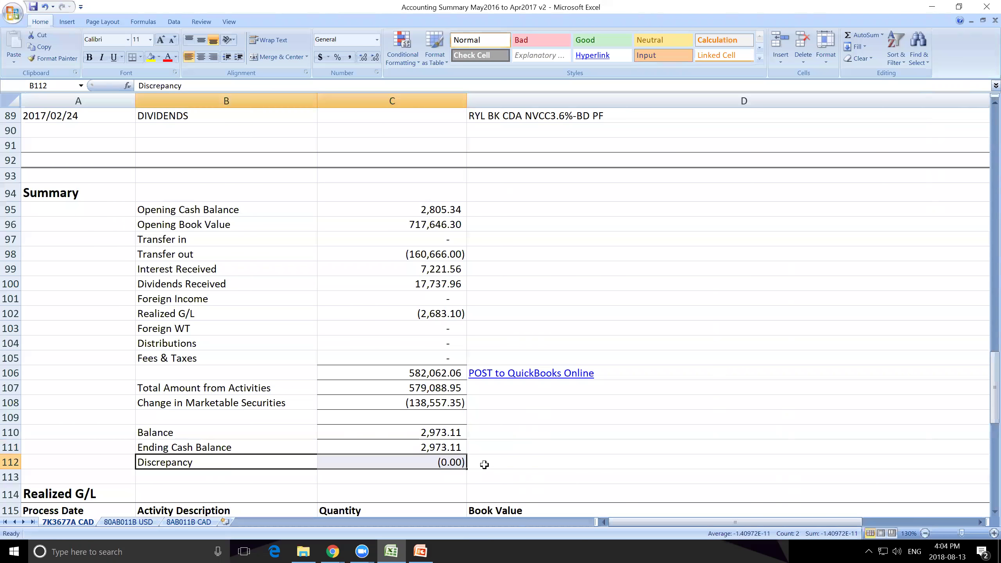
{"action": "left_click", "coordinate": [484, 464]}
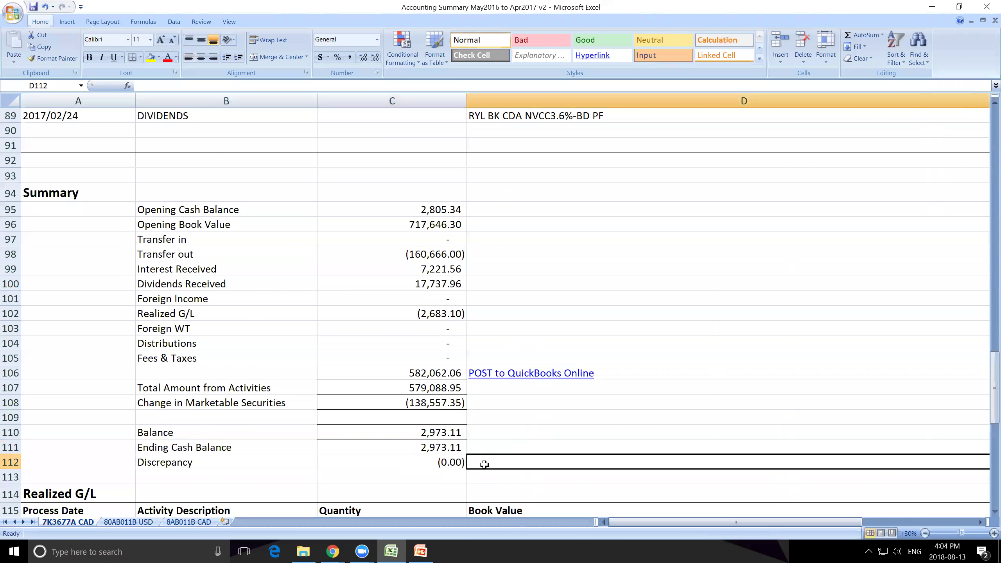
Check the formulas behind the Summary, then view the values again for the Discrepancy row and the Realized G/L through Fees & Taxes rows
{"action": "key", "text": "ctrl+grave"}
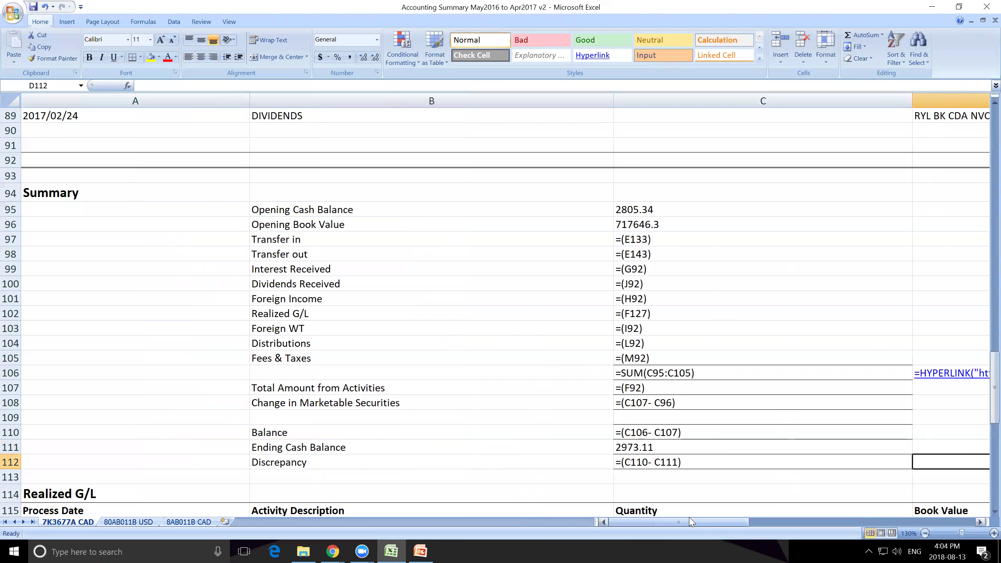
{"action": "key", "text": "ctrl+grave"}
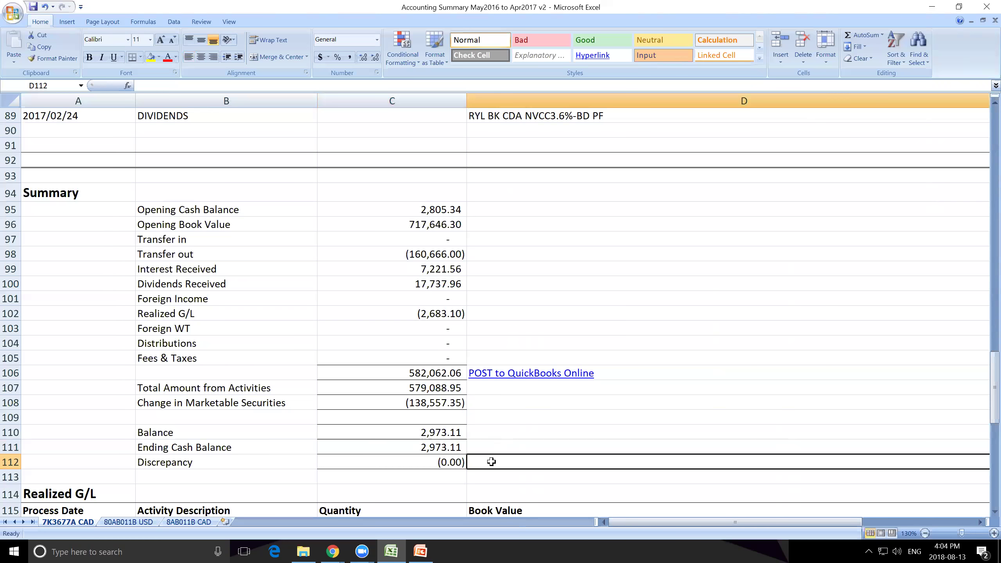
{"action": "left_click", "coordinate": [431, 464]}
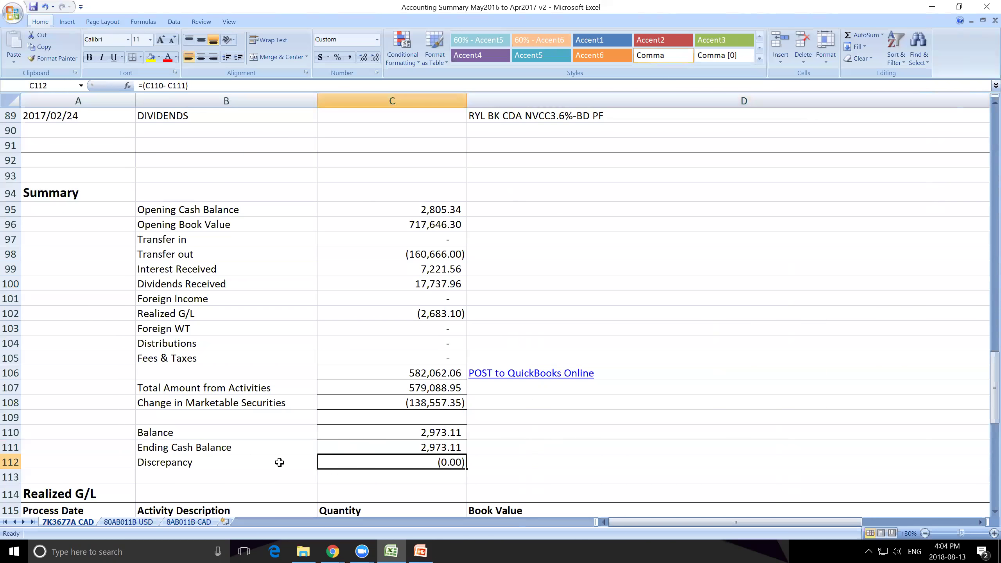
{"action": "left_click", "coordinate": [160, 313]}
{"action": "left_click_drag", "start_coordinate": [159, 325], "coordinate": [411, 360]}
{"action": "left_click", "coordinate": [496, 346]}
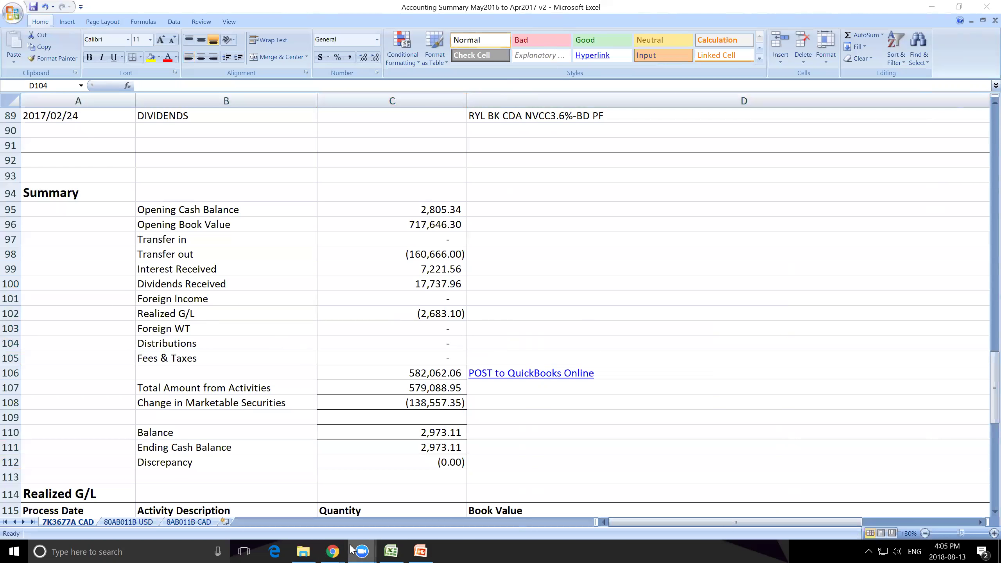
Switch to the F-Engine portfolio in Chrome and look through its Portfolio-based Options, including the QuickBooks Online entry
{"action": "mouse_move", "coordinate": [339, 550]}
{"action": "left_click", "coordinate": [276, 487]}
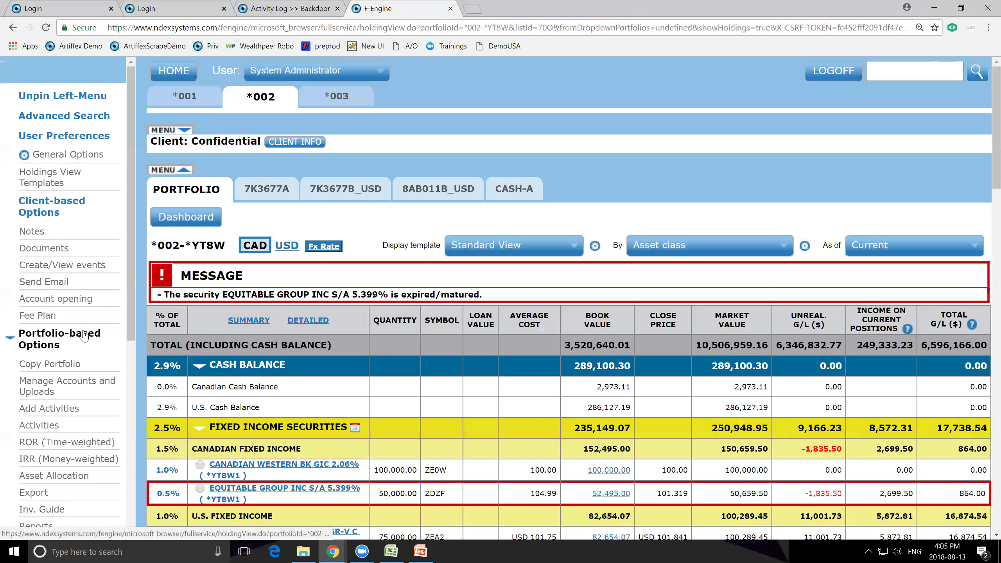
{"action": "scroll", "coordinate": [65, 374], "scroll_direction": "down", "scroll_amount": 4}
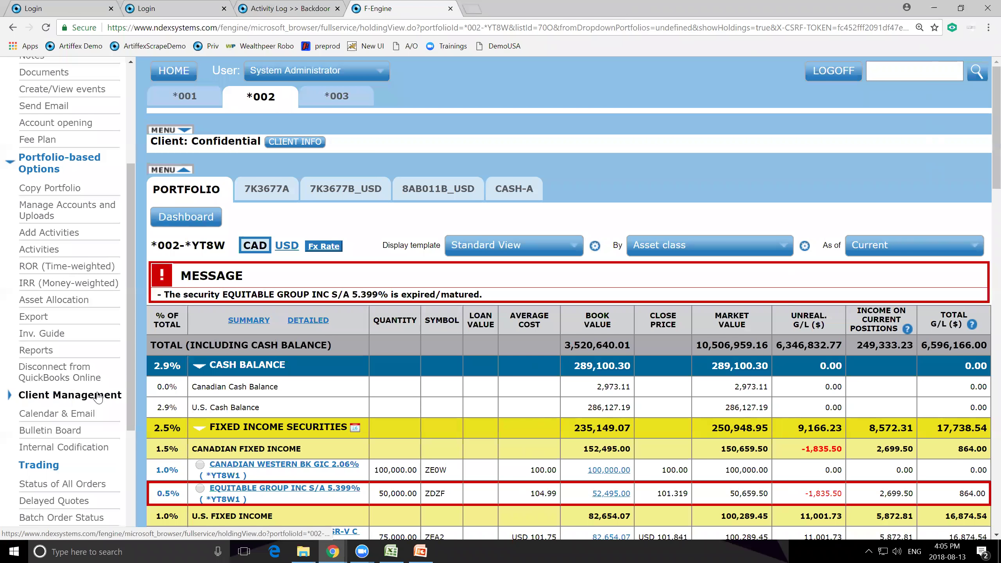
{"action": "scroll", "coordinate": [98, 397], "scroll_direction": "up", "scroll_amount": 3}
{"action": "scroll", "coordinate": [98, 397], "scroll_direction": "up", "scroll_amount": 2}
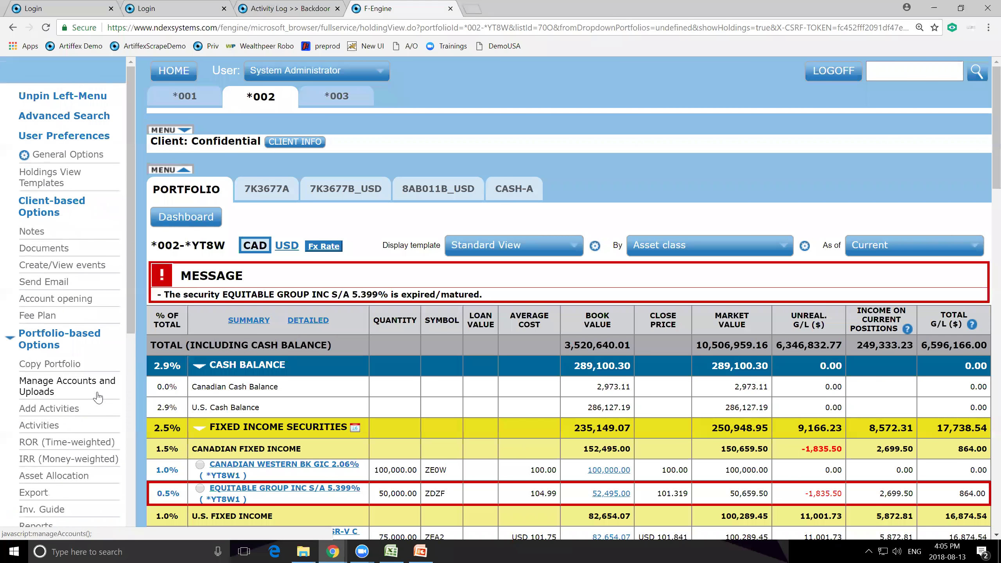
{"action": "left_click", "coordinate": [338, 550]}
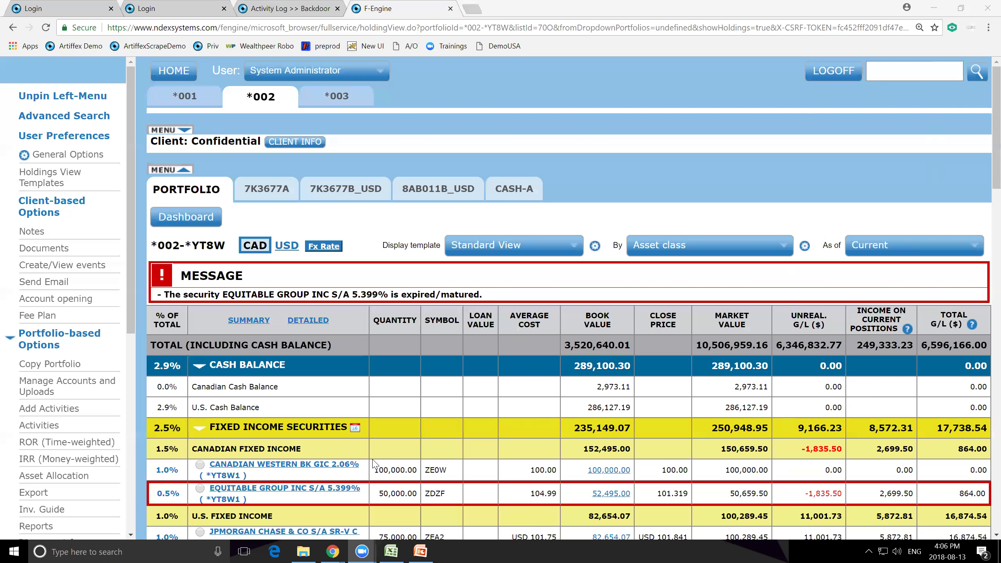
Switch back to the Accounting Summary workbook and locate the Interest Received through Fees & Taxes column headings of the Activities table
{"action": "left_click", "coordinate": [391, 551]}
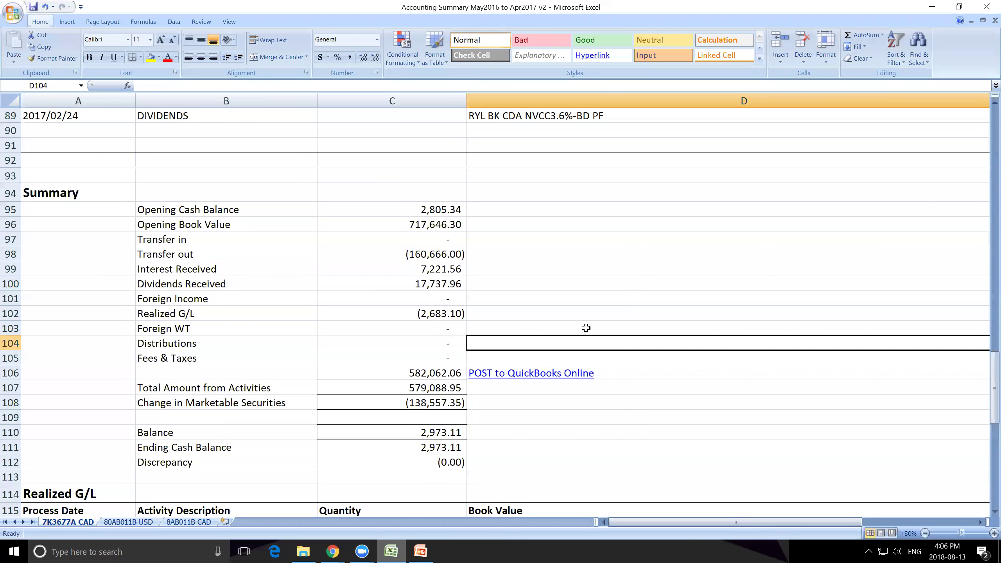
{"action": "left_click", "coordinate": [592, 301]}
{"action": "scroll", "coordinate": [592, 302], "scroll_direction": "up", "scroll_amount": 12}
{"action": "left_click", "coordinate": [634, 229]}
{"action": "key", "text": "Right"}
{"action": "key", "text": "Right"}
{"action": "key", "text": "Right"}
{"action": "key", "text": "Right"}
{"action": "key", "text": "Right"}
{"action": "key", "text": "Right"}
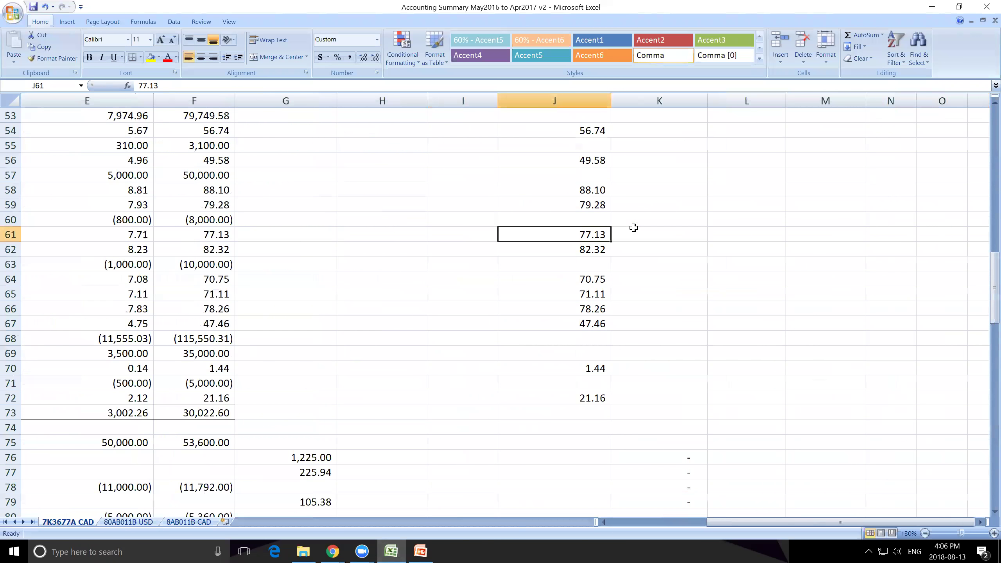
{"action": "scroll", "coordinate": [528, 287], "scroll_direction": "up", "scroll_amount": 8}
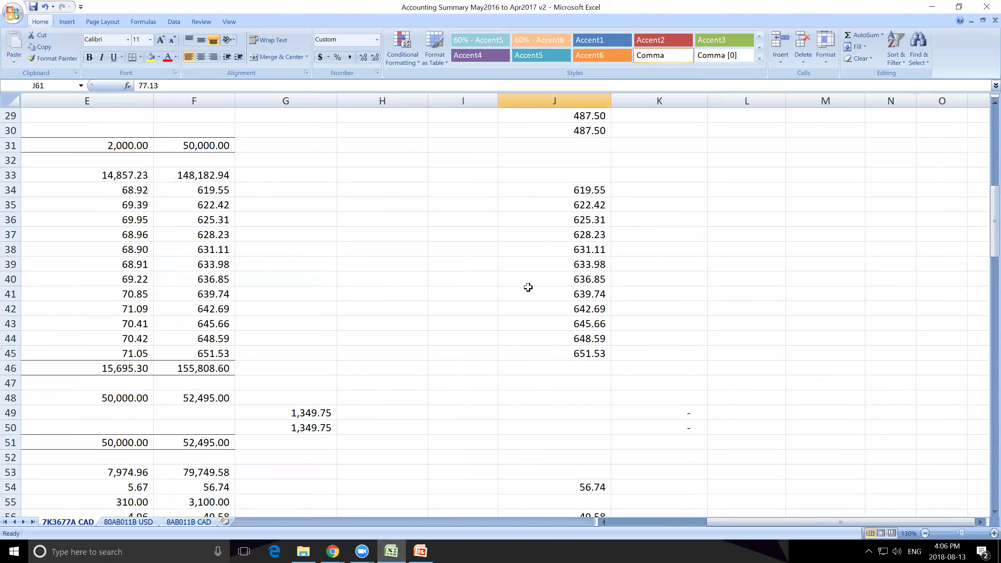
{"action": "scroll", "coordinate": [528, 287], "scroll_direction": "up", "scroll_amount": 9}
{"action": "left_click", "coordinate": [405, 248]}
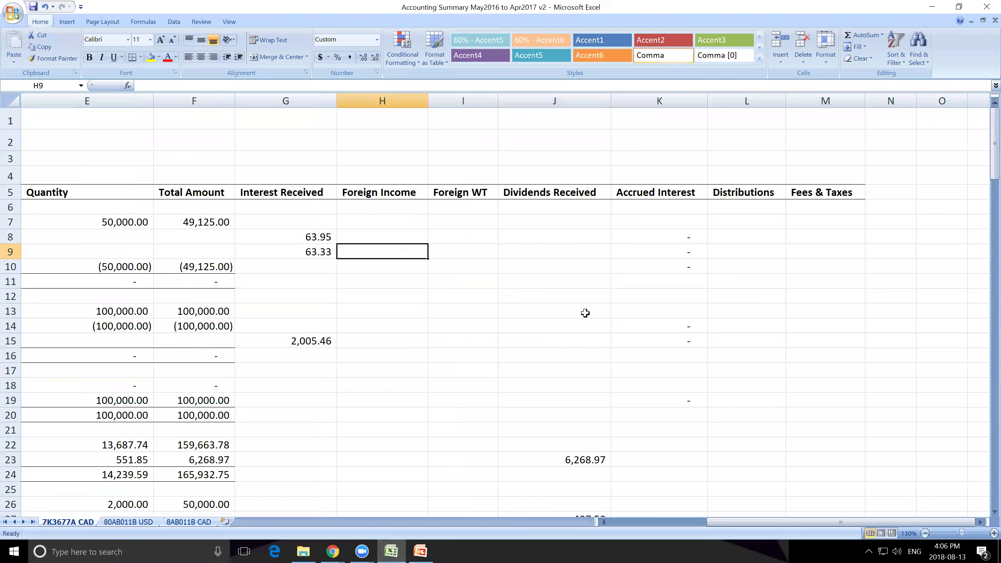
Move the four 487.50 amounts in rows 27 to 30 from the Dividends Received column to the Distributions column
{"action": "scroll", "coordinate": [586, 325], "scroll_direction": "down", "scroll_amount": 4}
{"action": "left_click_drag", "start_coordinate": [588, 327], "coordinate": [590, 368]}
{"action": "scroll", "coordinate": [590, 368], "scroll_direction": "up", "scroll_amount": 4}
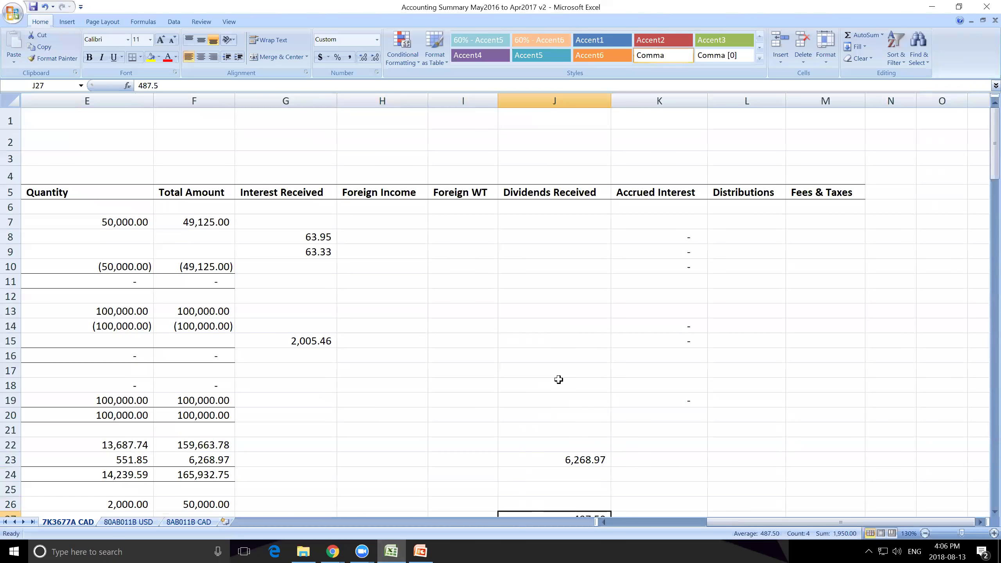
{"action": "scroll", "coordinate": [558, 380], "scroll_direction": "down", "scroll_amount": 1}
{"action": "key", "text": "ctrl+x"}
{"action": "key", "text": "Right"}
{"action": "key", "text": "Right"}
{"action": "key", "text": "ctrl+v"}
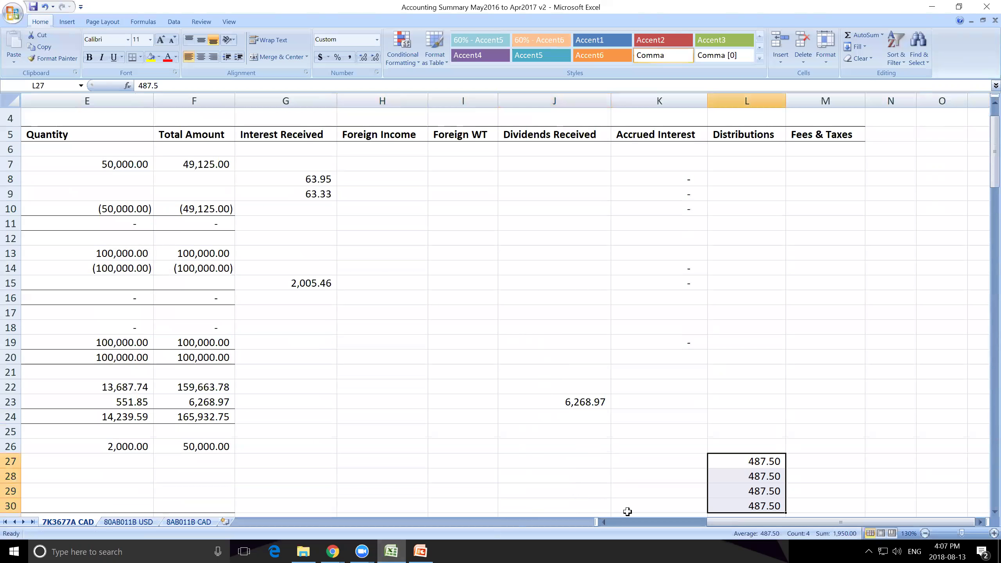
Check the dates and security descriptions of the moved CIBC N/C 3.9% entries and minimize the workbook
{"action": "left_click", "coordinate": [629, 523]}
{"action": "left_click_drag", "start_coordinate": [628, 523], "coordinate": [618, 524]}
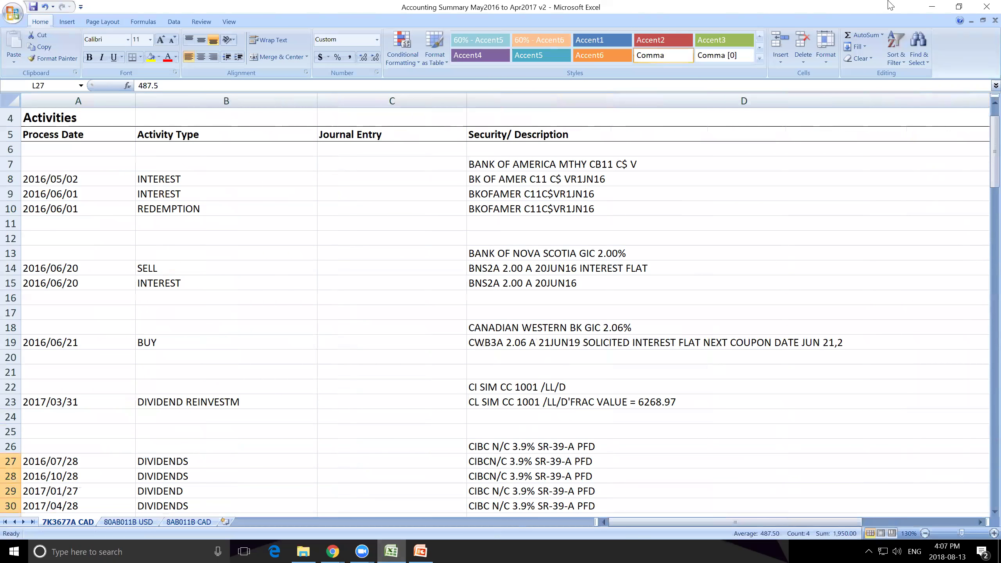
{"action": "left_click", "coordinate": [932, 7]}
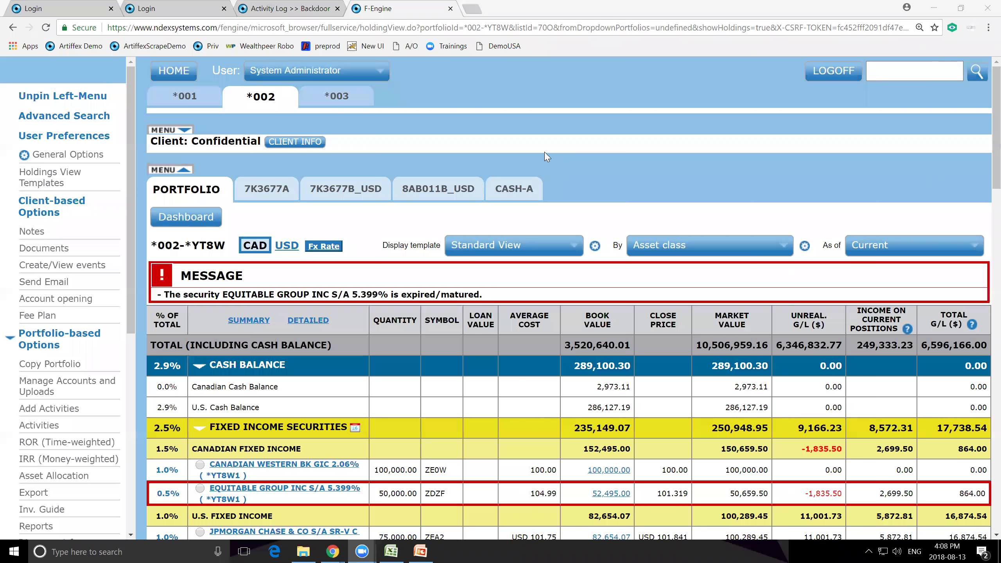
Reopen the Accounting Summary workbook and select the POST to QuickBooks Online cell beside the Summary amounts
{"action": "left_click", "coordinate": [391, 551]}
{"action": "scroll", "coordinate": [688, 407], "scroll_direction": "down", "scroll_amount": 14}
{"action": "left_click", "coordinate": [669, 391]}
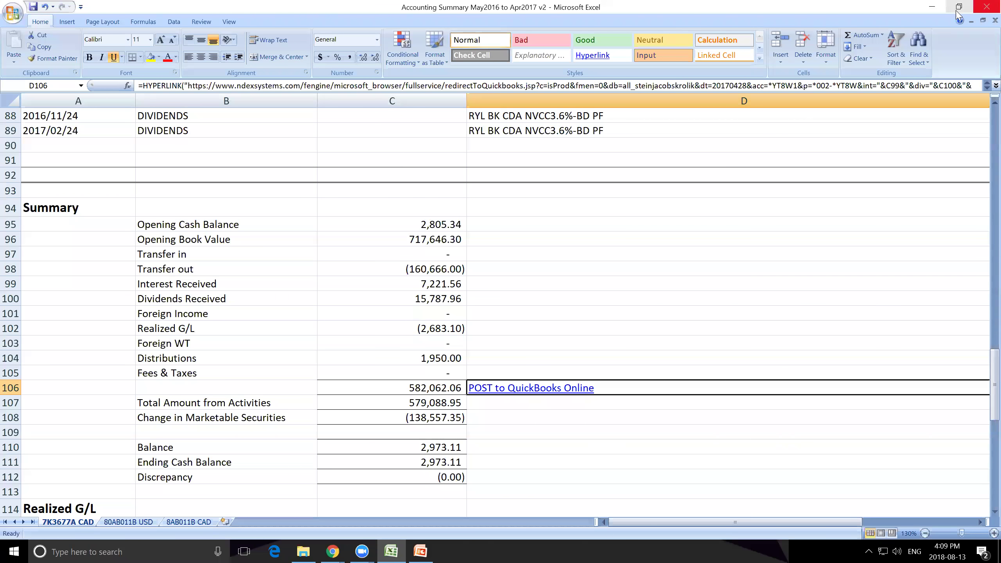
Return to the F-Engine portfolio and examine the HONEYWELL INTL INC position and the book values of its two account holdings
{"action": "left_click", "coordinate": [932, 8]}
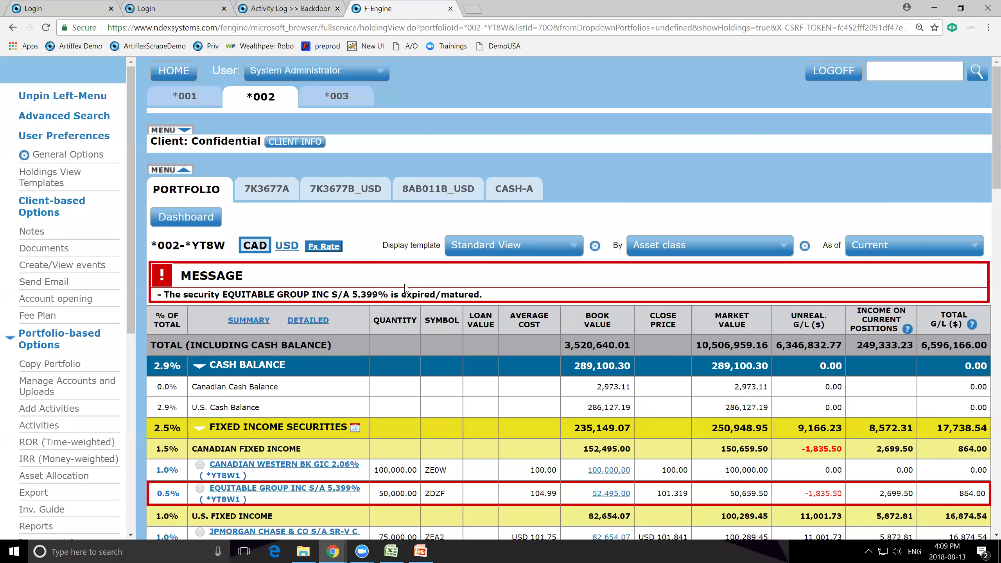
{"action": "scroll", "coordinate": [406, 288], "scroll_direction": "down", "scroll_amount": 1}
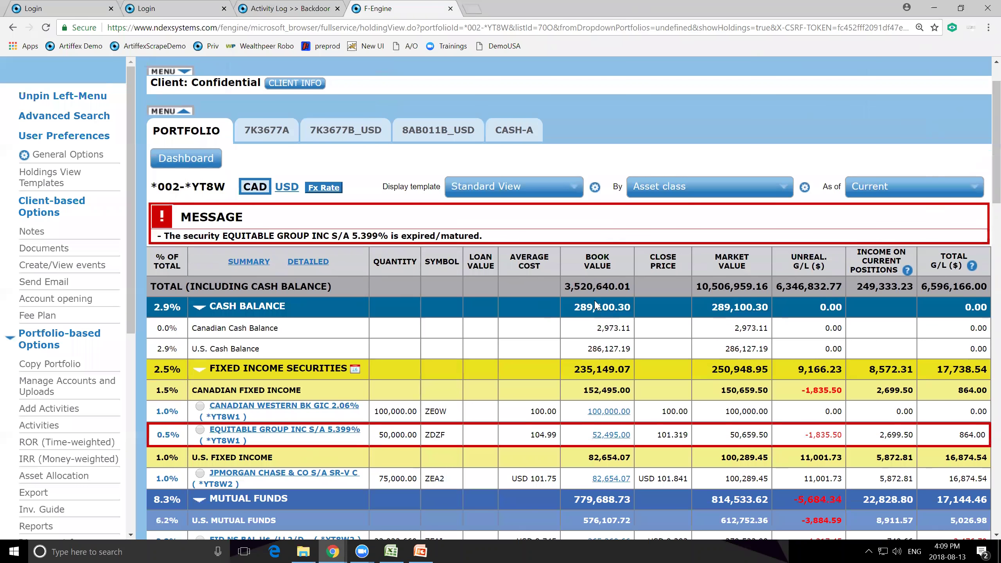
{"action": "scroll", "coordinate": [571, 312], "scroll_direction": "down", "scroll_amount": 4}
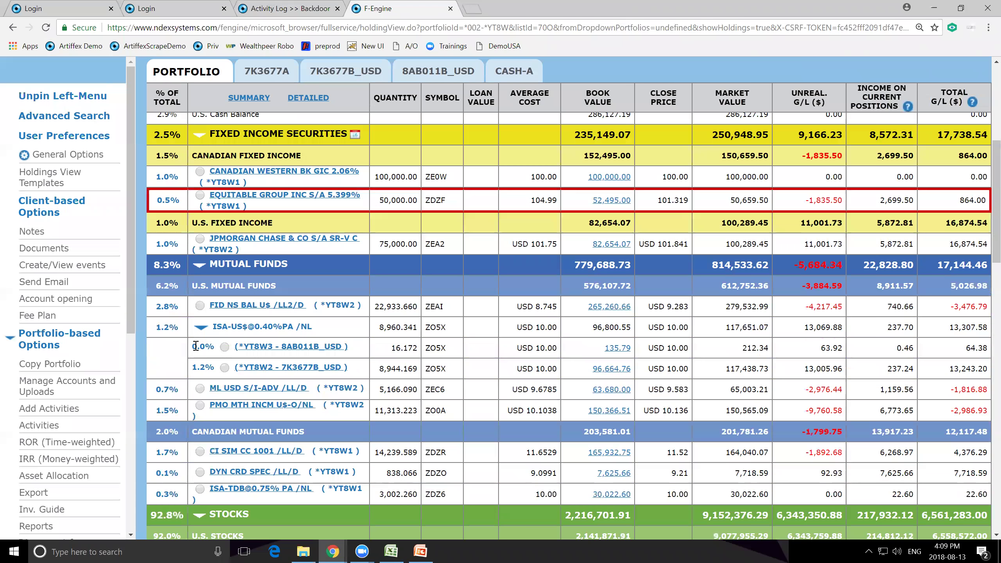
{"action": "scroll", "coordinate": [197, 367], "scroll_direction": "down", "scroll_amount": 3}
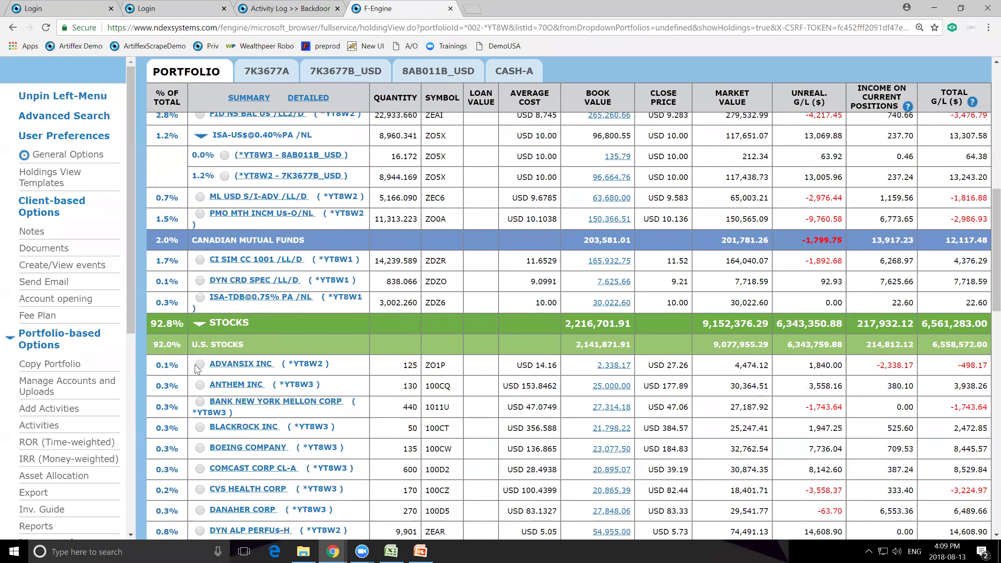
{"action": "scroll", "coordinate": [197, 369], "scroll_direction": "down", "scroll_amount": 4}
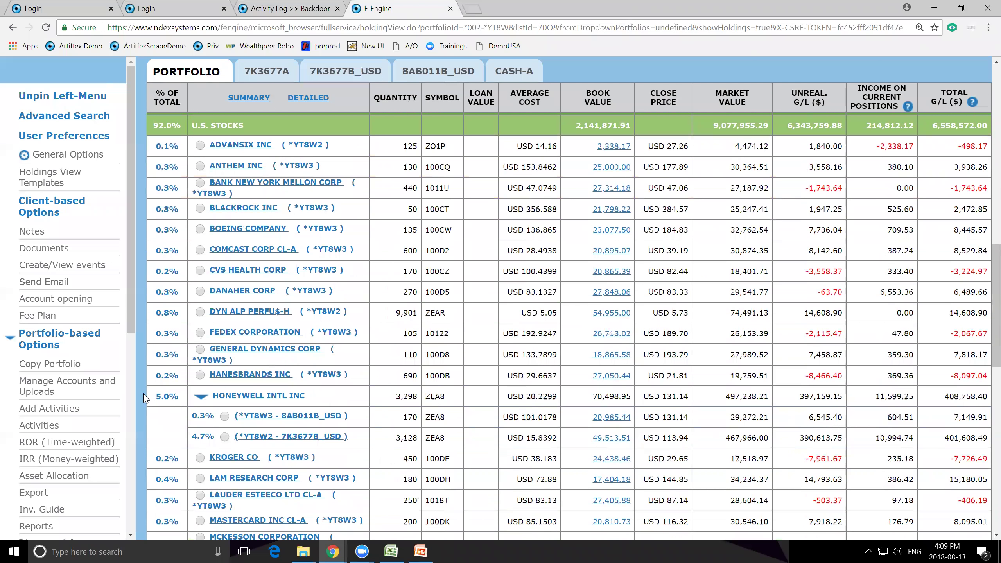
{"action": "triple_click", "coordinate": [309, 398]}
{"action": "left_click", "coordinate": [357, 399]}
{"action": "left_click_drag", "start_coordinate": [579, 418], "coordinate": [642, 420]}
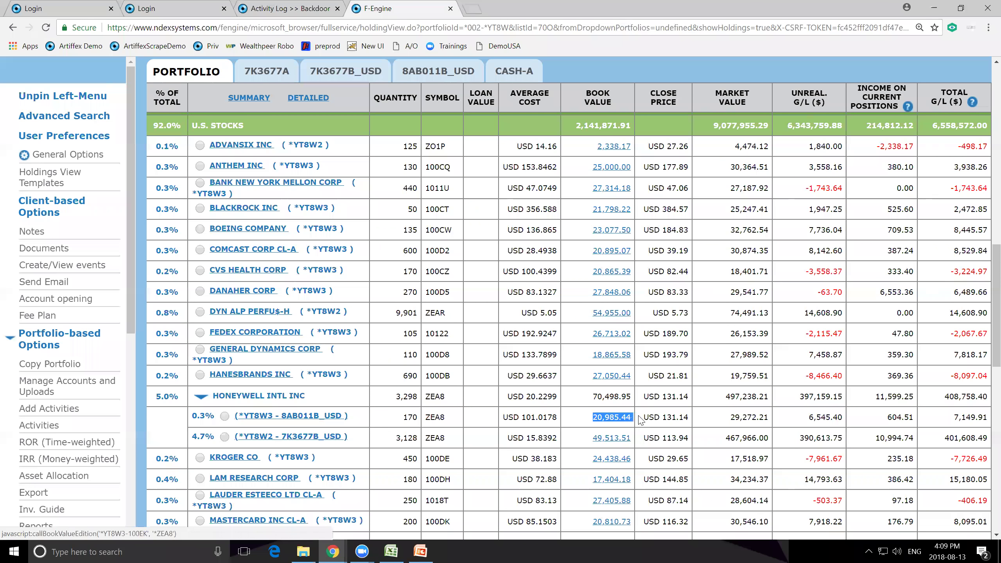
{"action": "left_click_drag", "start_coordinate": [583, 438], "coordinate": [636, 441]}
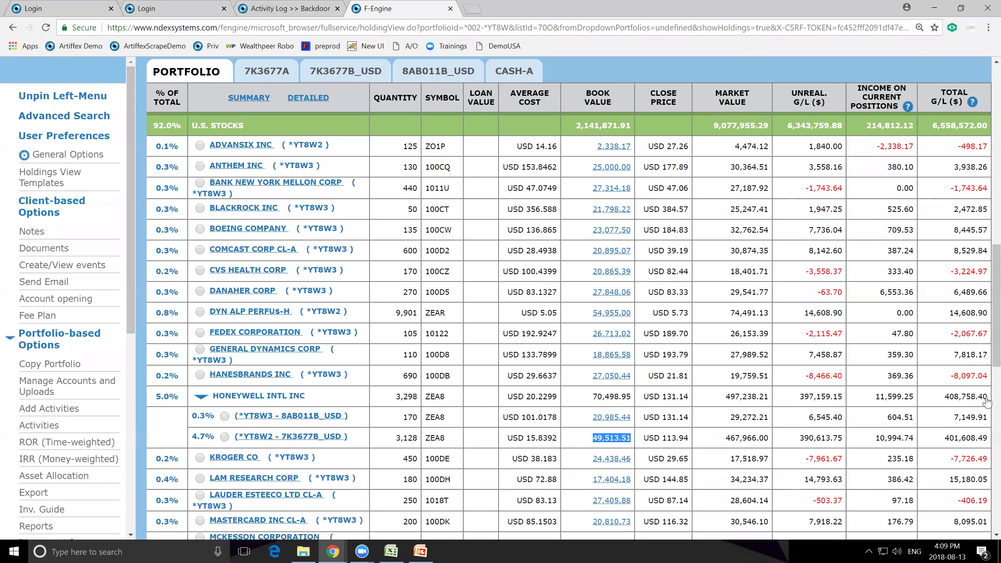
Highlight the consolidated HONEYWELL INTL INC row from its name to its total gain/loss, and clear the highlight
{"action": "left_click_drag", "start_coordinate": [986, 402], "coordinate": [186, 403]}
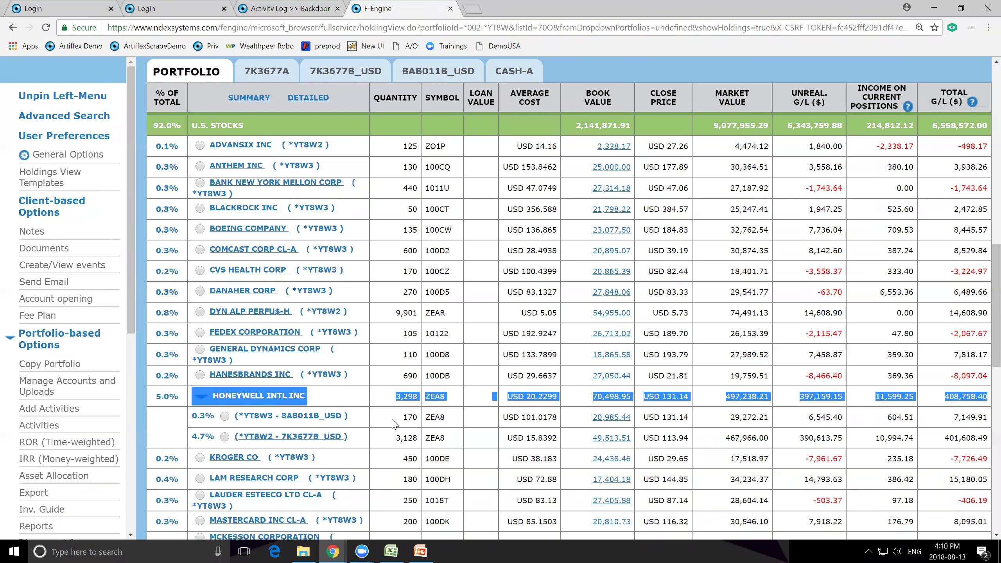
{"action": "left_click", "coordinate": [386, 401]}
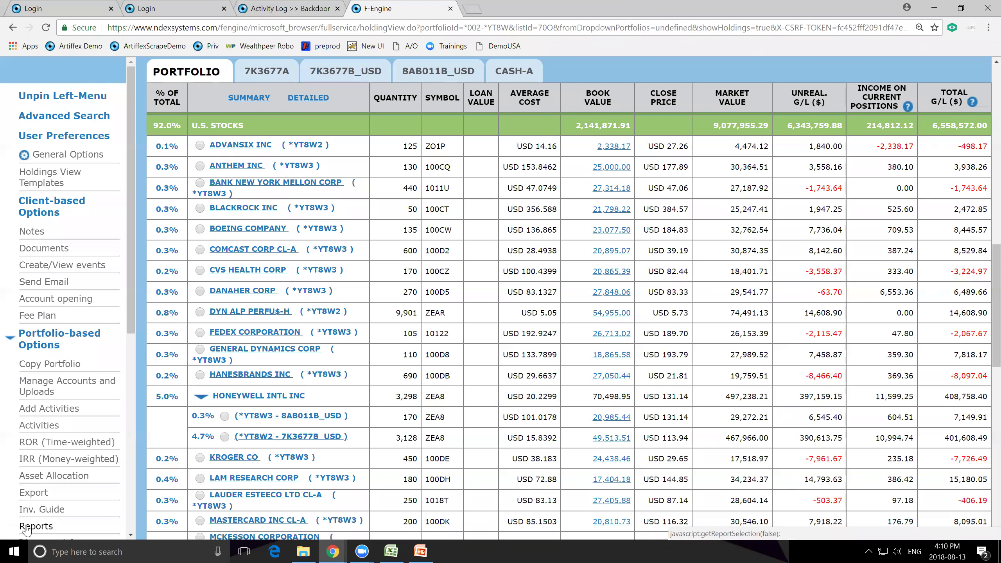
Open Report Management, tick the Position Report, review its consolidated and by-account portfolio options, and close the window without creating a report
{"action": "left_click", "coordinate": [34, 492]}
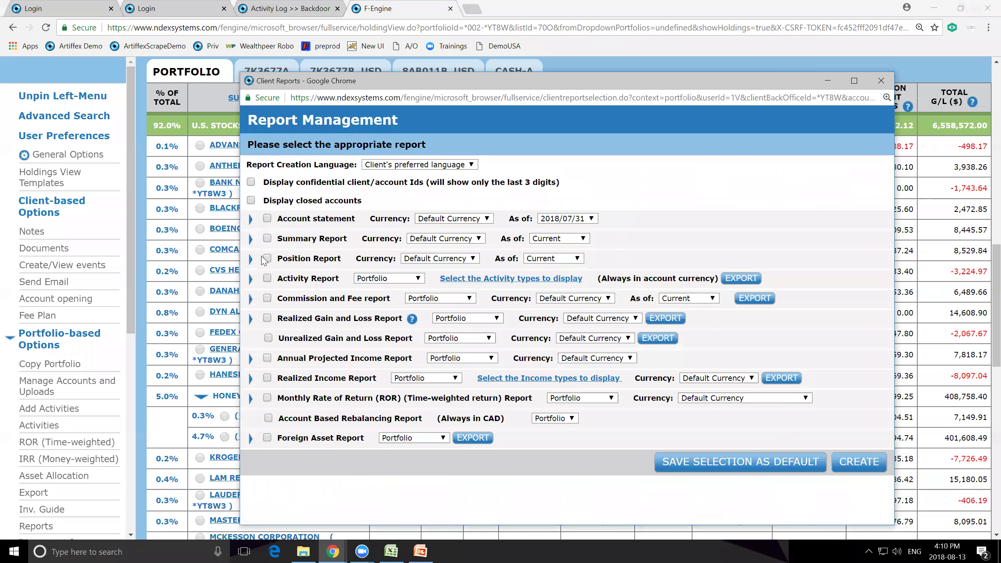
{"action": "left_click", "coordinate": [268, 259]}
{"action": "left_click", "coordinate": [251, 259]}
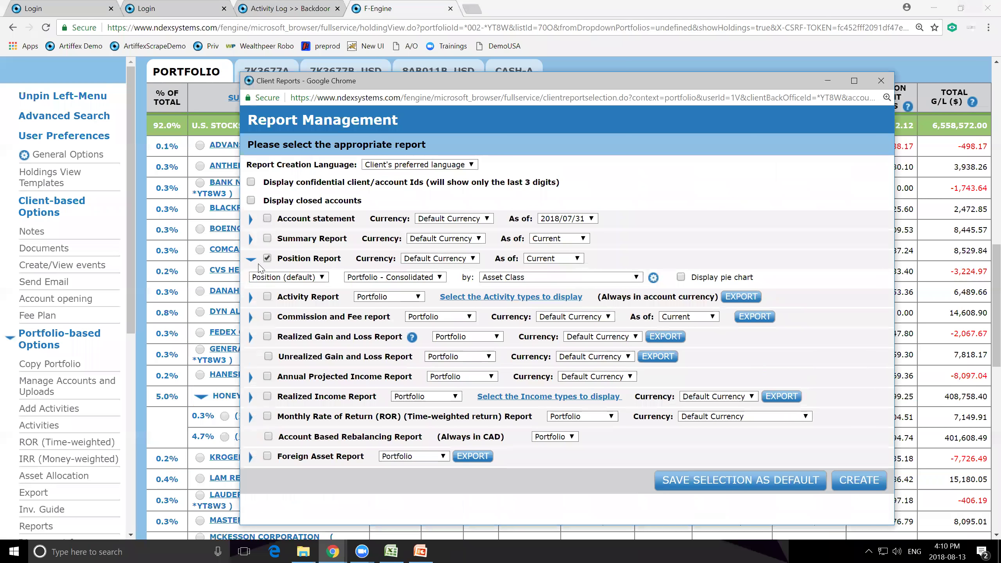
{"action": "left_click", "coordinate": [391, 277]}
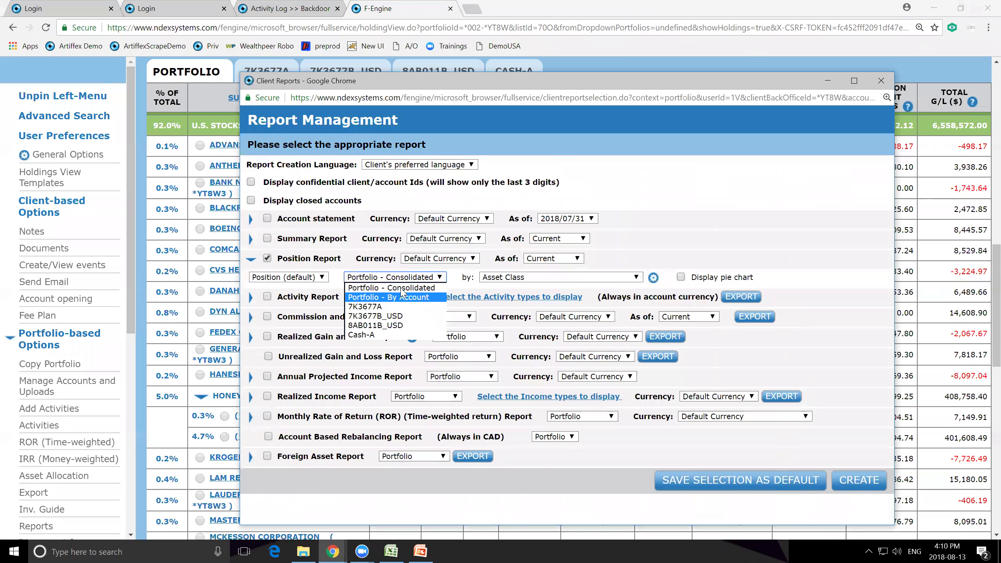
{"action": "left_click", "coordinate": [408, 279]}
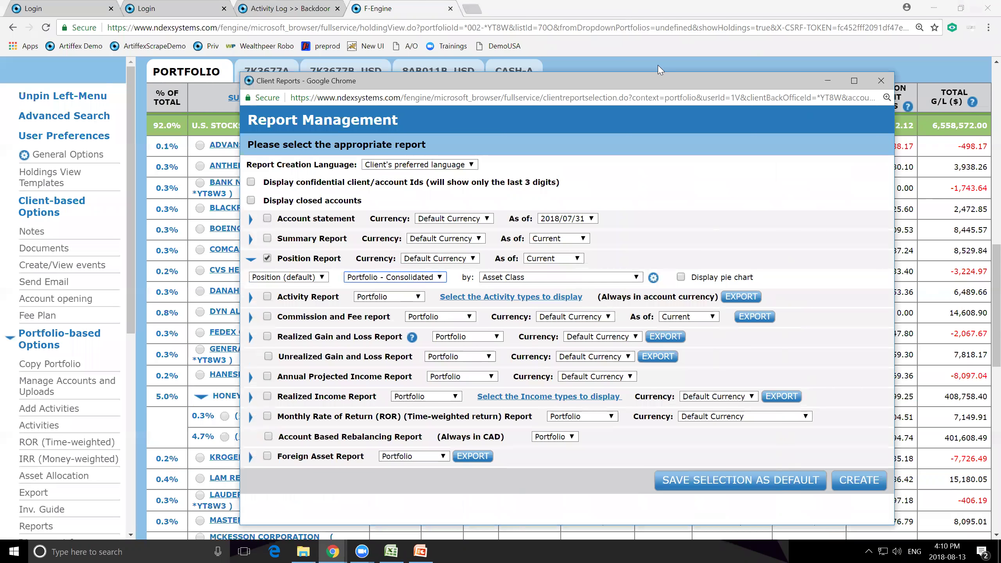
{"action": "left_click", "coordinate": [881, 81]}
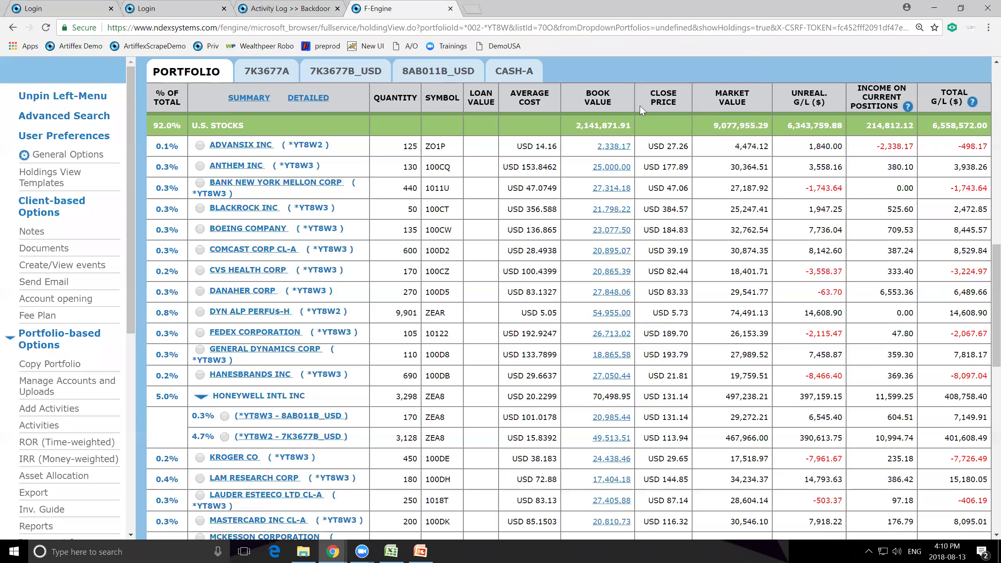
Close the remaining Export to Excel window and return to the beginning of the portfolio holdings
{"action": "mouse_move", "coordinate": [329, 550]}
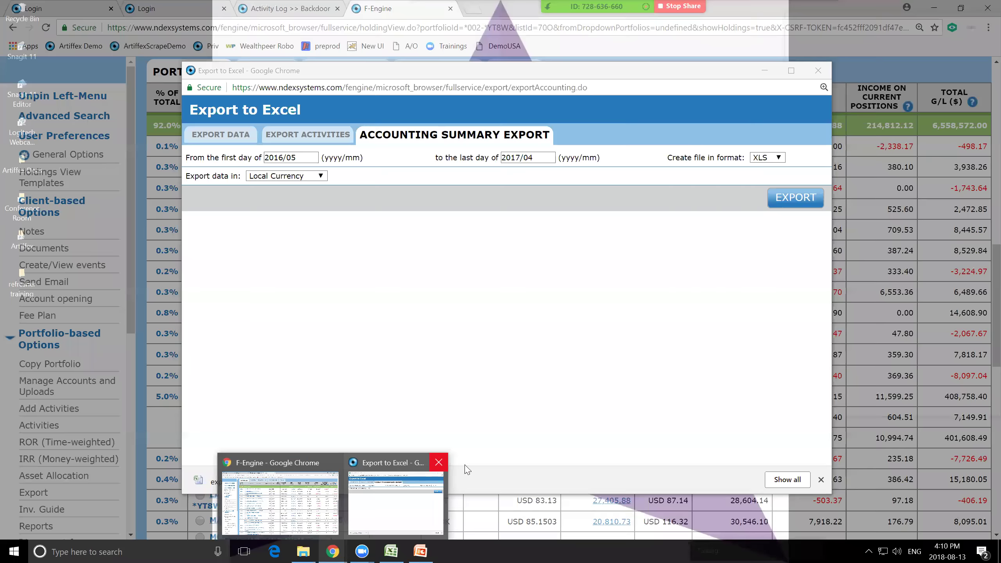
{"action": "left_click", "coordinate": [441, 462]}
{"action": "mouse_move", "coordinate": [361, 551]}
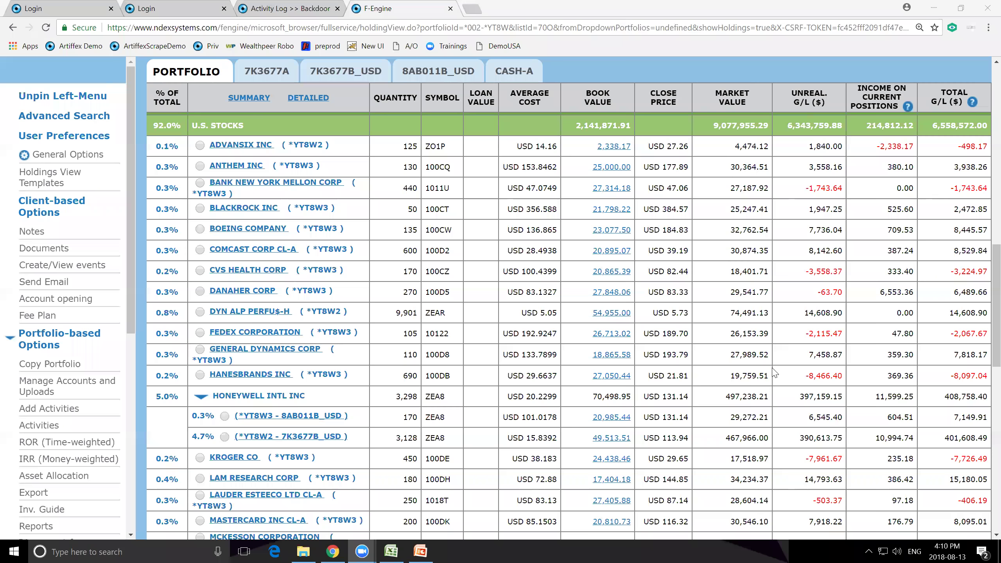
{"action": "scroll", "coordinate": [643, 158], "scroll_direction": "up", "scroll_amount": 10}
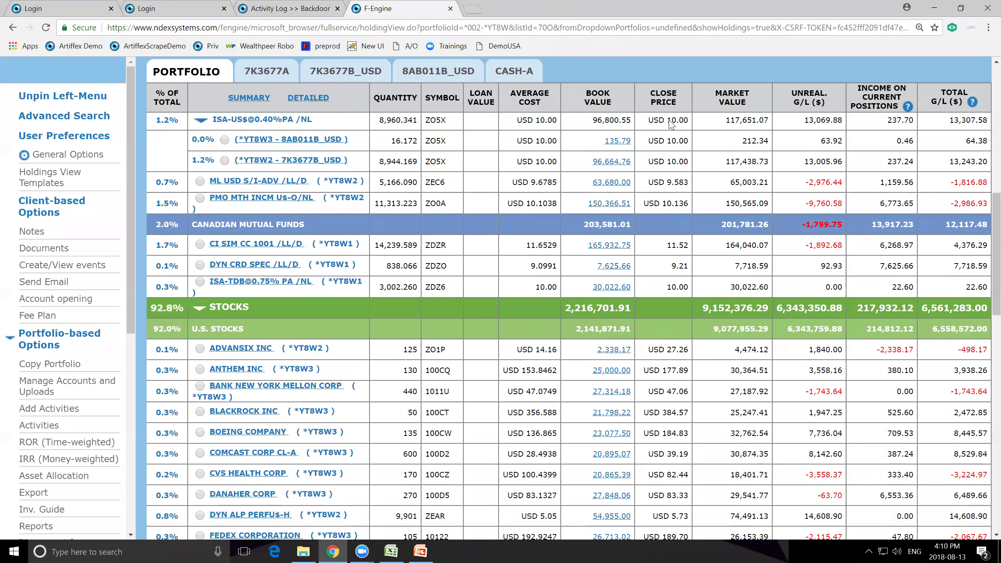
{"action": "scroll", "coordinate": [643, 159], "scroll_direction": "up", "scroll_amount": 6}
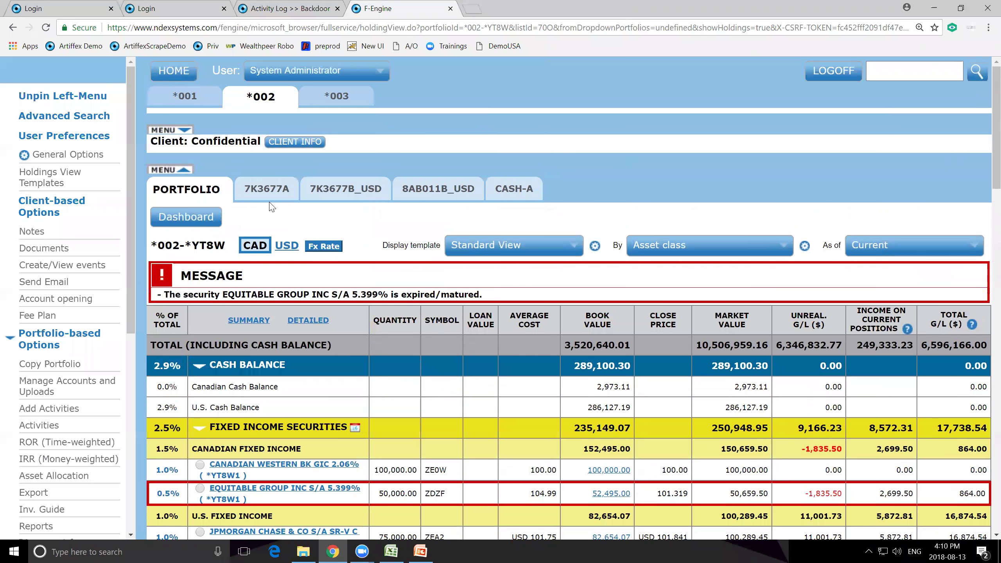
Open the portfolio's account and upload management and look through its uploaded statements and third-party upload section
{"action": "left_click", "coordinate": [44, 395]}
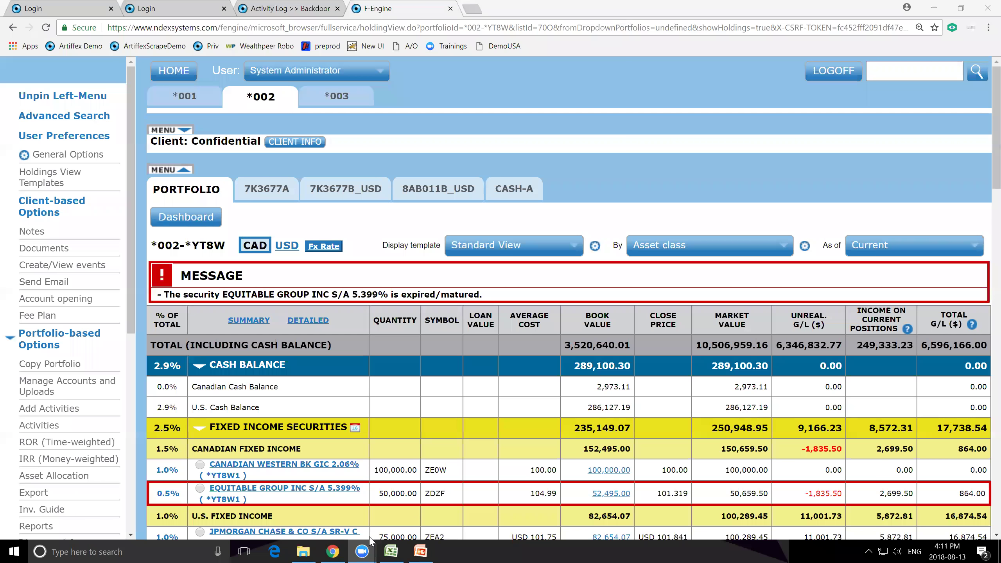
{"action": "left_click", "coordinate": [669, 182]}
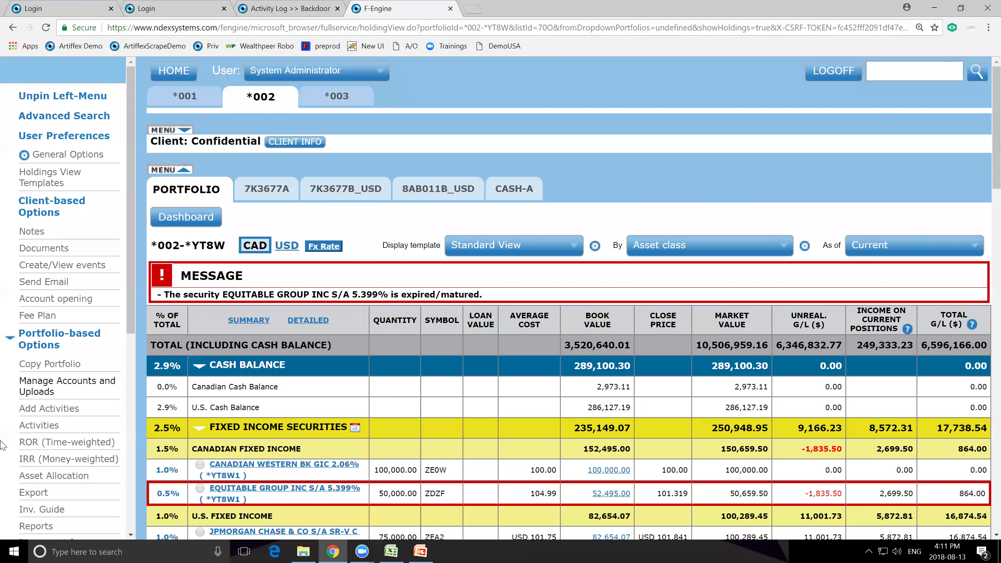
{"action": "left_click", "coordinate": [69, 380]}
{"action": "scroll", "coordinate": [666, 304], "scroll_direction": "down", "scroll_amount": 8}
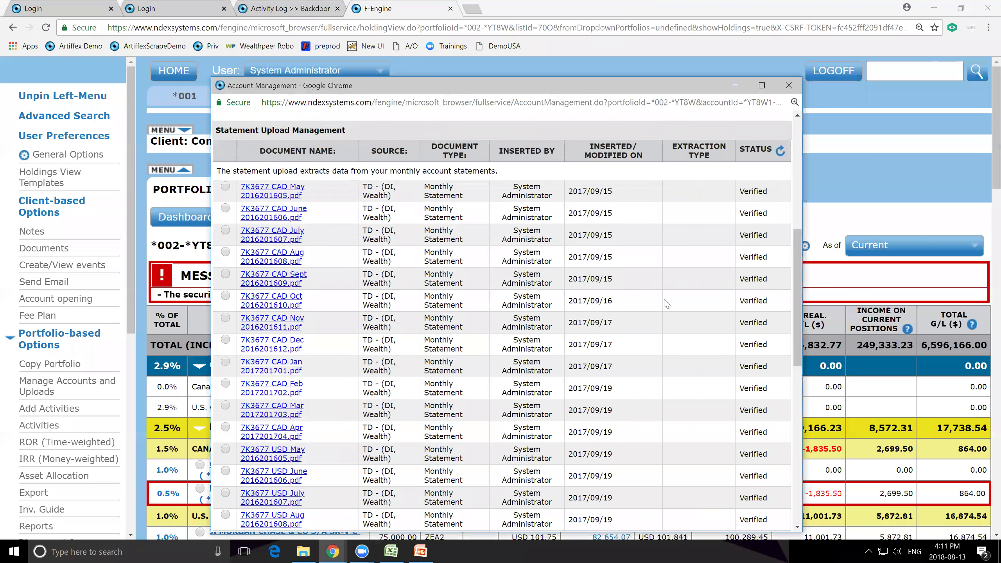
{"action": "scroll", "coordinate": [665, 303], "scroll_direction": "up", "scroll_amount": 8}
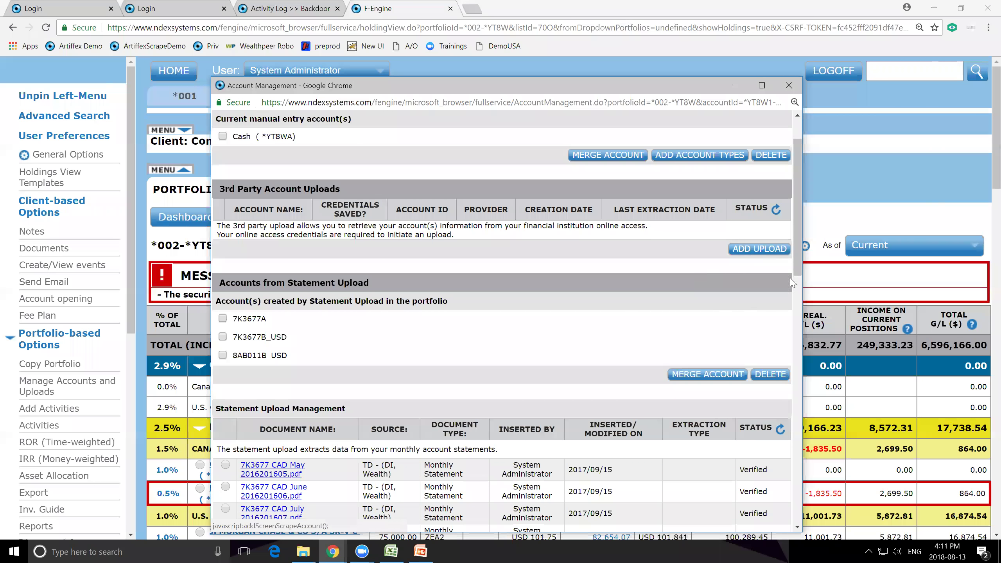
Start adding a third-party account upload with country Canada, provider TD Canada Trust and division TD Canada WebBroker
{"action": "left_click", "coordinate": [758, 248]}
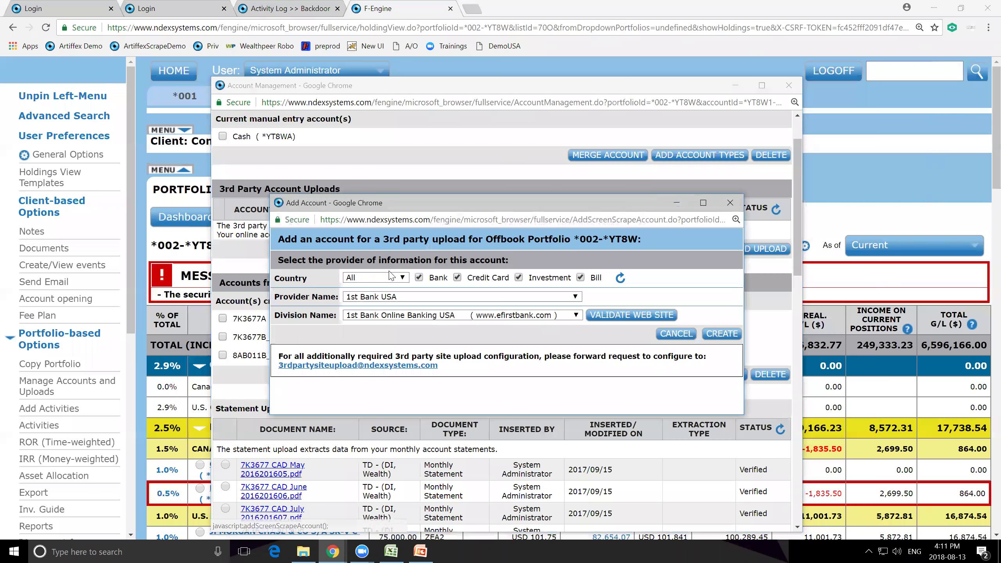
{"action": "left_click", "coordinate": [390, 277]}
{"action": "left_click", "coordinate": [382, 300]}
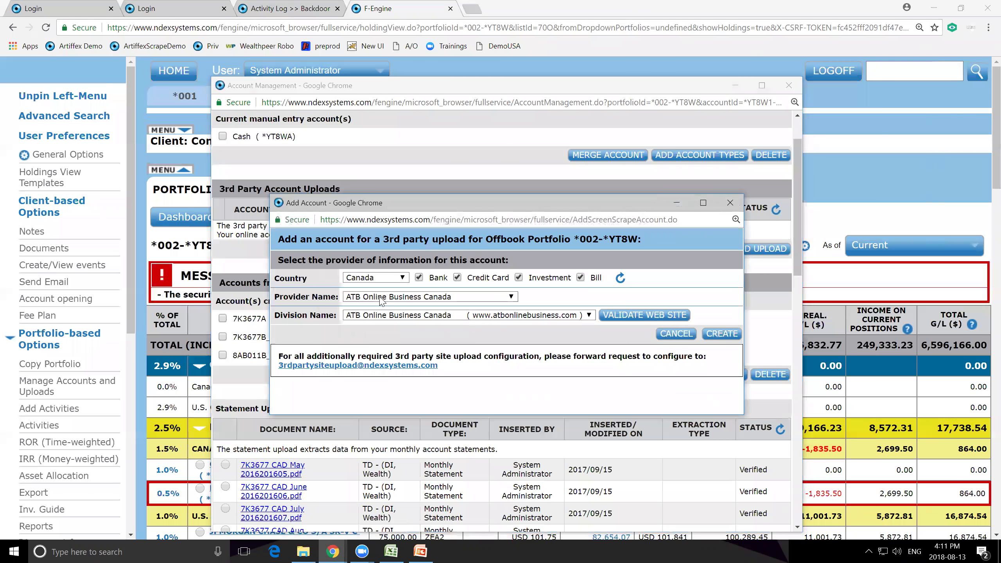
{"action": "left_click", "coordinate": [382, 298]}
{"action": "scroll", "coordinate": [394, 394], "scroll_direction": "down", "scroll_amount": 1}
{"action": "left_click", "coordinate": [354, 449]}
{"action": "left_click", "coordinate": [397, 316]}
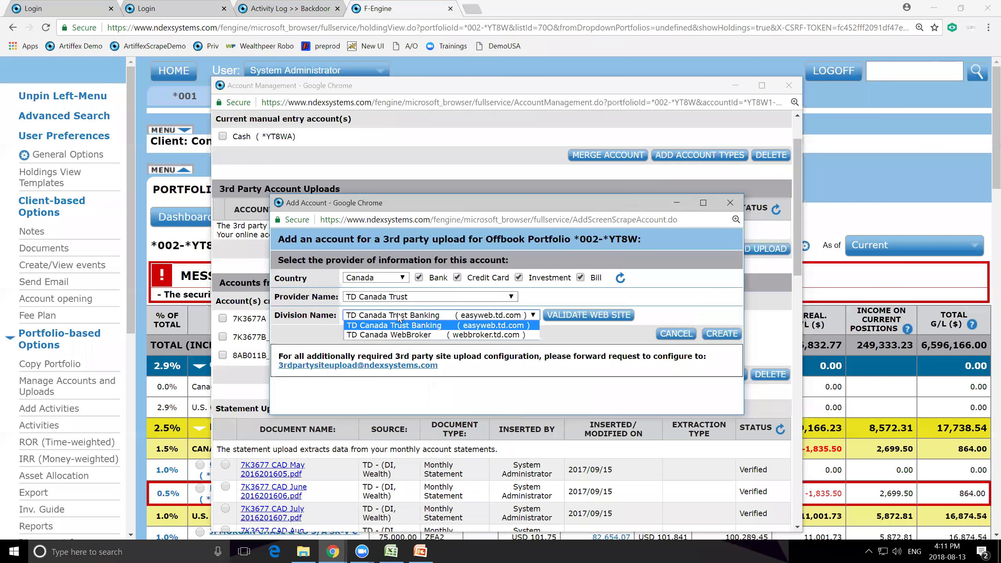
{"action": "left_click", "coordinate": [395, 334]}
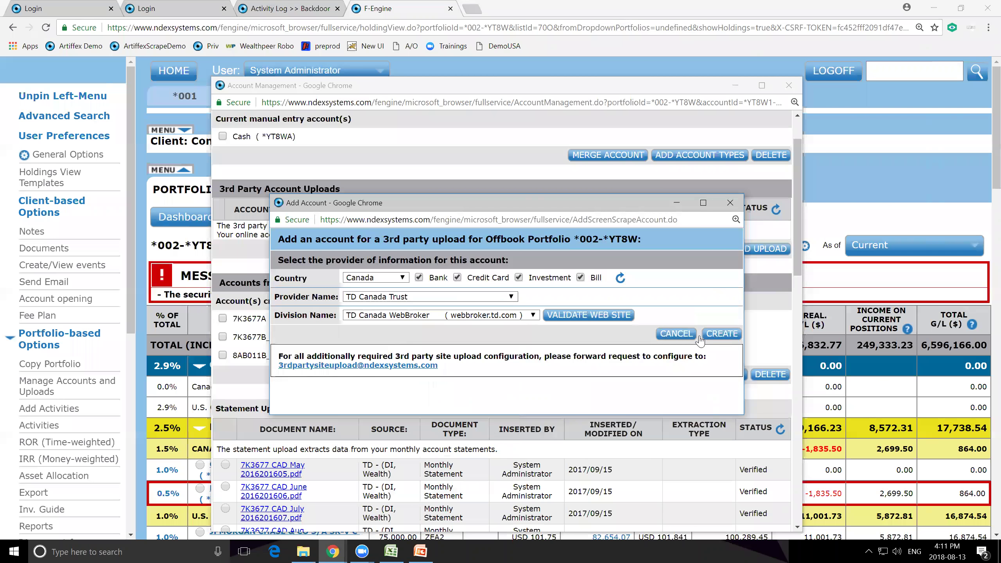
Check the web site of the chosen TD Canada WebBroker division by viewing its login page, and close that page
{"action": "left_click", "coordinate": [588, 315]}
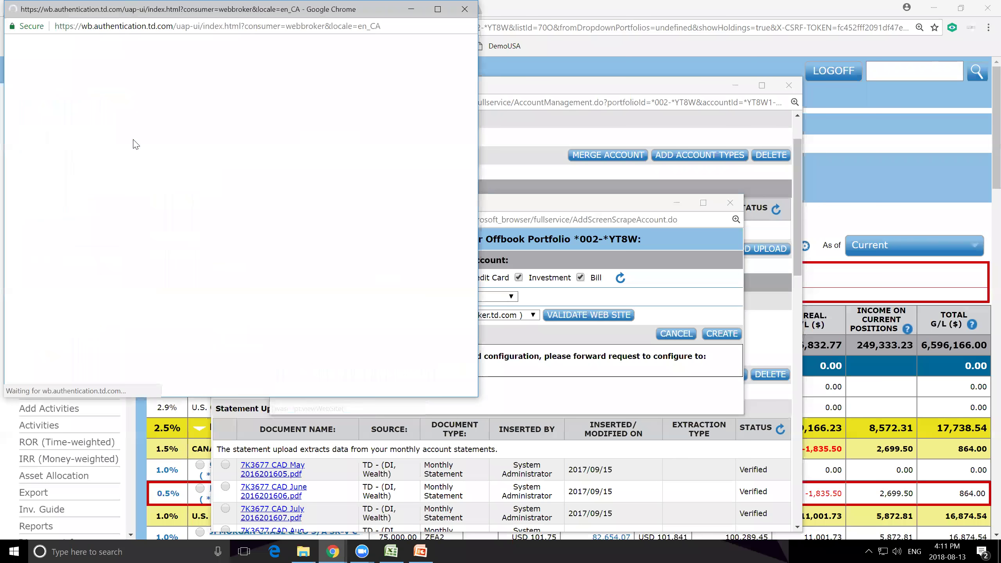
{"action": "left_click", "coordinate": [142, 269]}
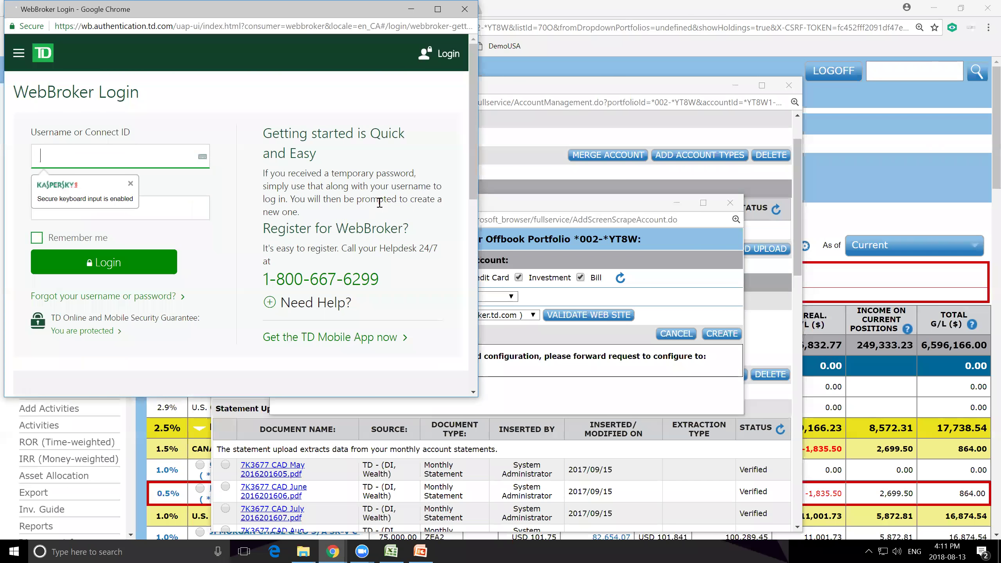
{"action": "left_click", "coordinate": [465, 9]}
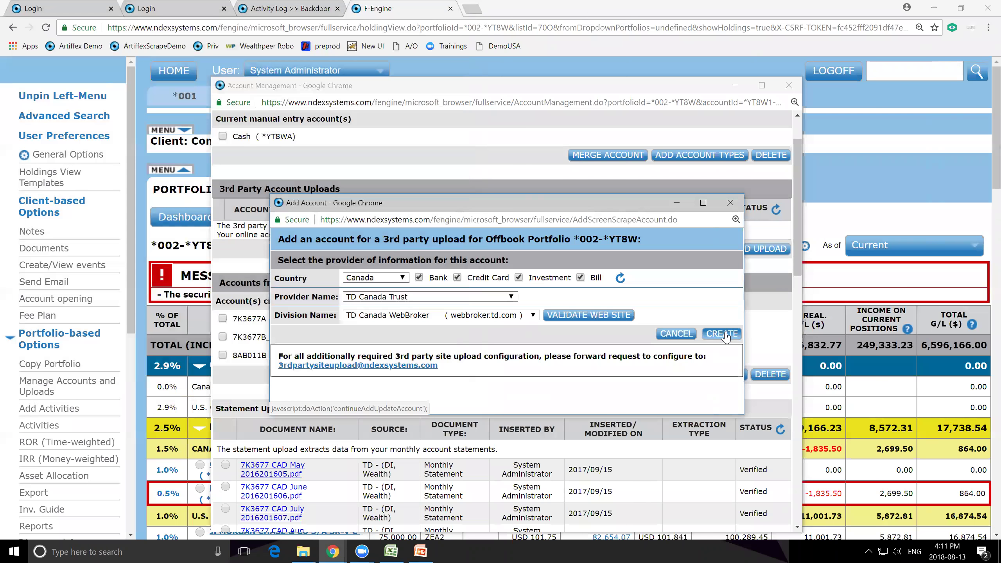
Continue to the upload credentials, turn off saving the username, clear the prefilled username and password, and close the form without creating the account
{"action": "left_click", "coordinate": [721, 334]}
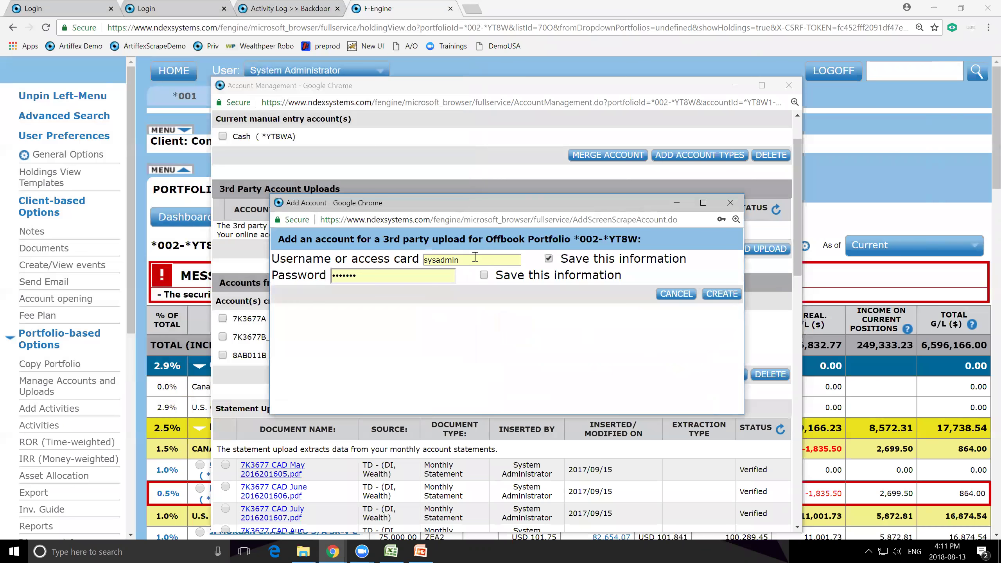
{"action": "left_click", "coordinate": [548, 258]}
{"action": "left_click", "coordinate": [460, 259]}
{"action": "key", "text": "BackSpace"}
{"action": "double_click", "coordinate": [460, 258]}
{"action": "double_click", "coordinate": [370, 281]}
{"action": "key", "text": "BackSpace"}
{"action": "left_click", "coordinate": [614, 365]}
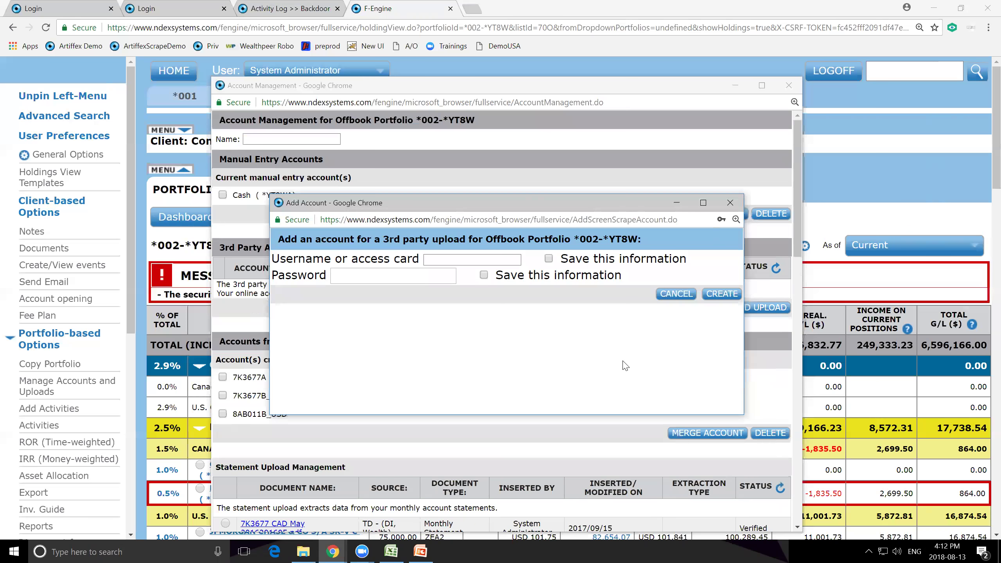
{"action": "left_click", "coordinate": [730, 202]}
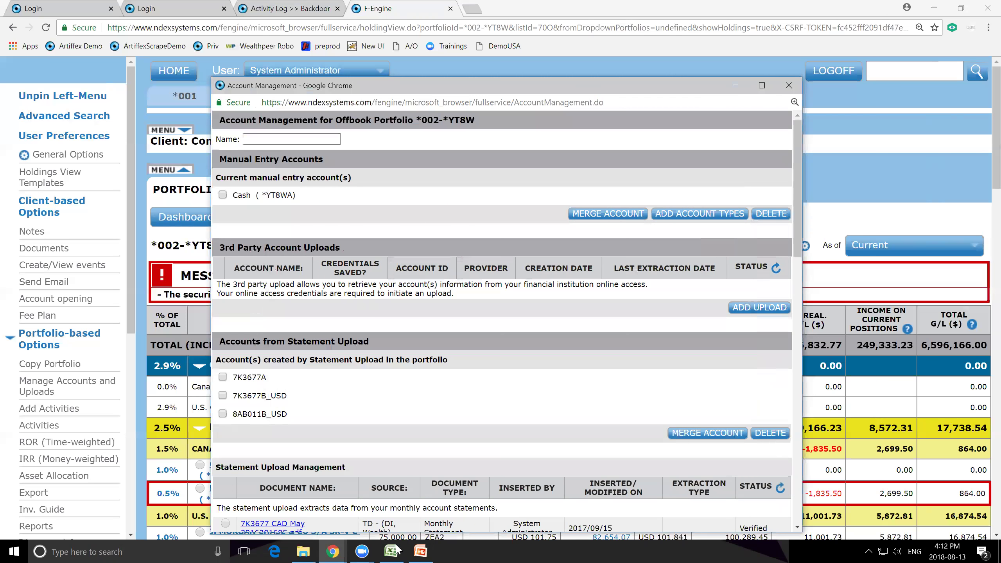
Return to the browser and close the Account Management window
{"action": "left_click", "coordinate": [332, 551]}
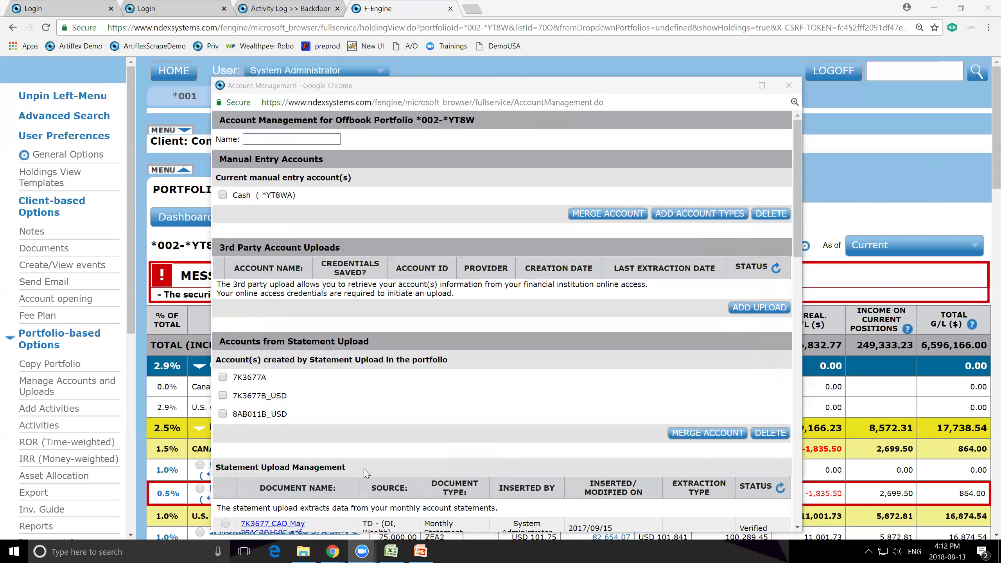
{"action": "left_click", "coordinate": [753, 162]}
{"action": "key", "text": "ctrl+w"}
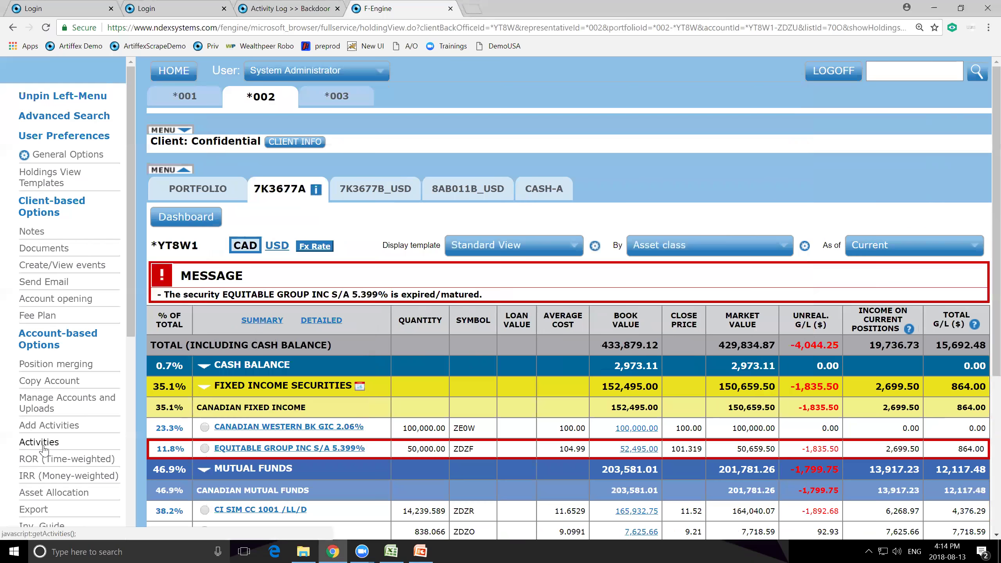
List the CAD account's activities, examine the 2017/04/24 EQUIT GRP 5.399% 23OC17 interest entry in its edit form, and cancel the edit
{"action": "left_click", "coordinate": [43, 450]}
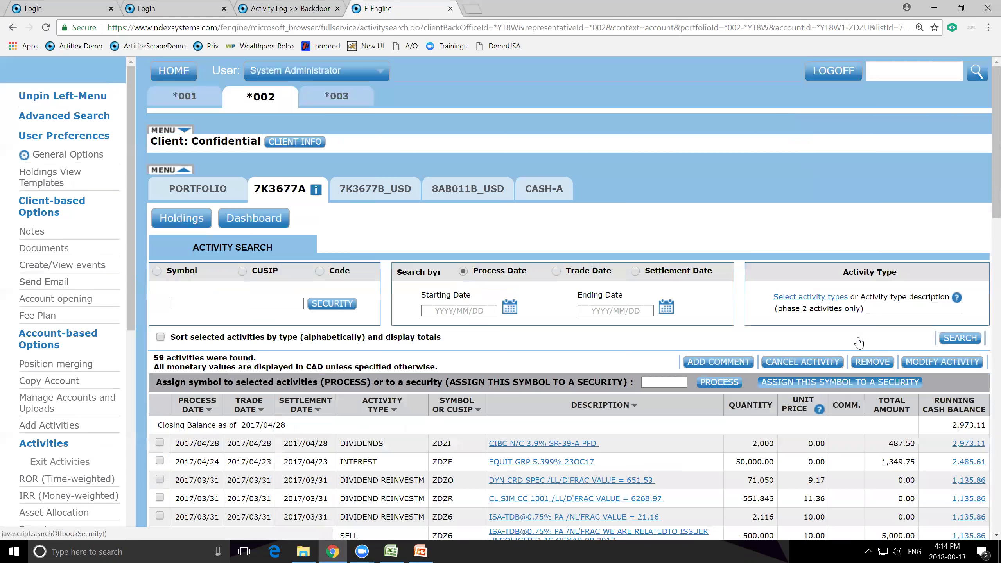
{"action": "scroll", "coordinate": [676, 322], "scroll_direction": "down", "scroll_amount": 8}
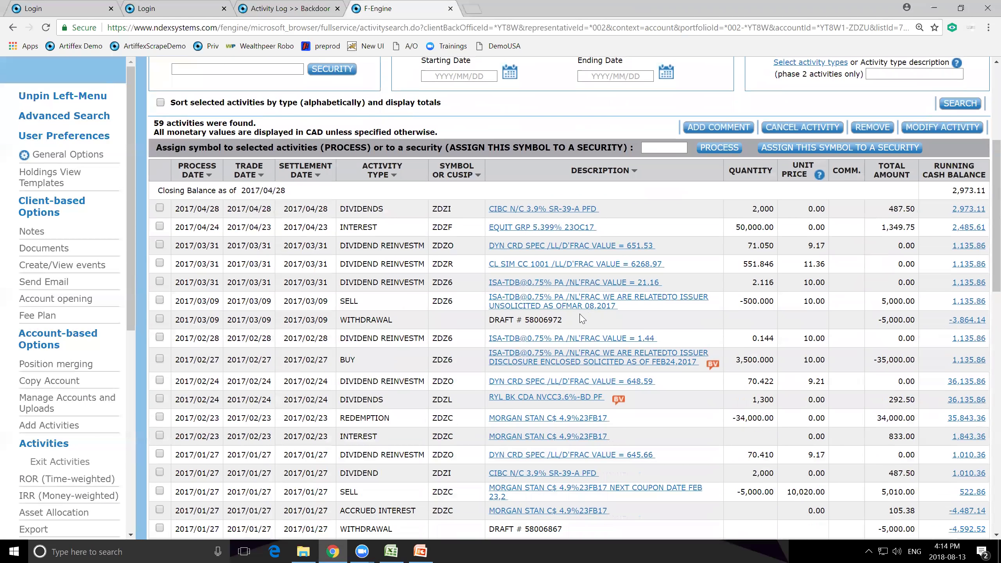
{"action": "left_click", "coordinate": [160, 227]}
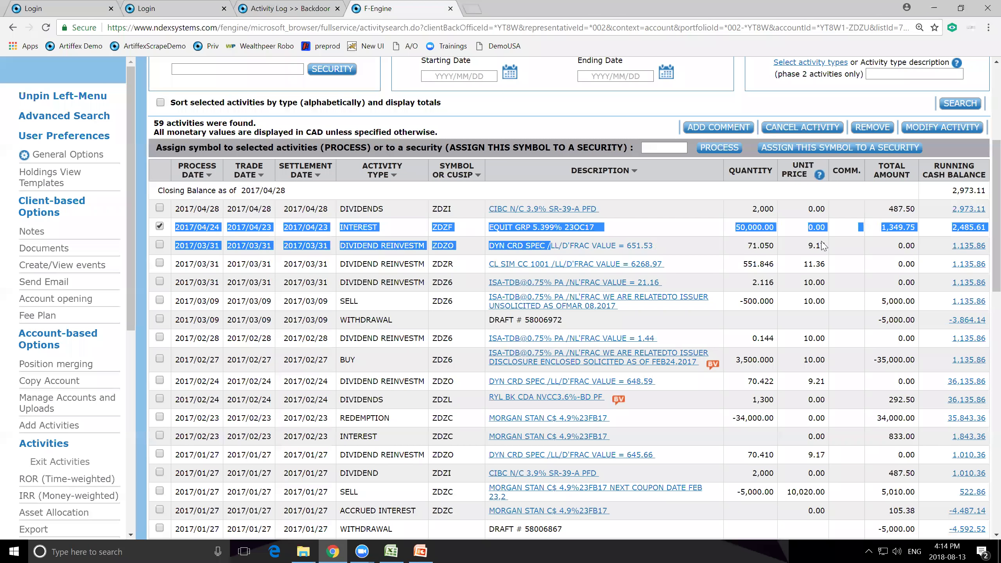
{"action": "left_click", "coordinate": [937, 128]}
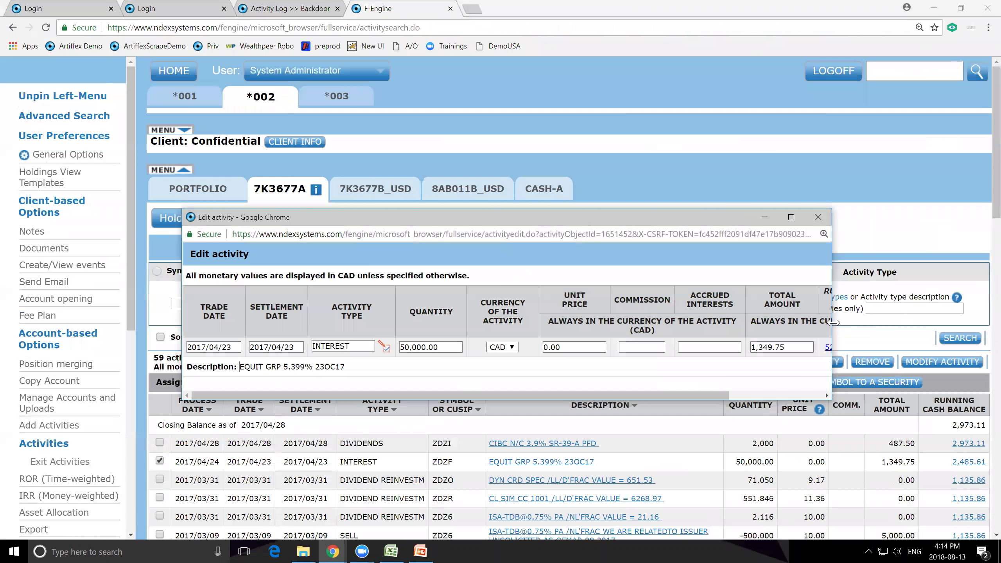
{"action": "left_click_drag", "start_coordinate": [834, 323], "coordinate": [983, 324]}
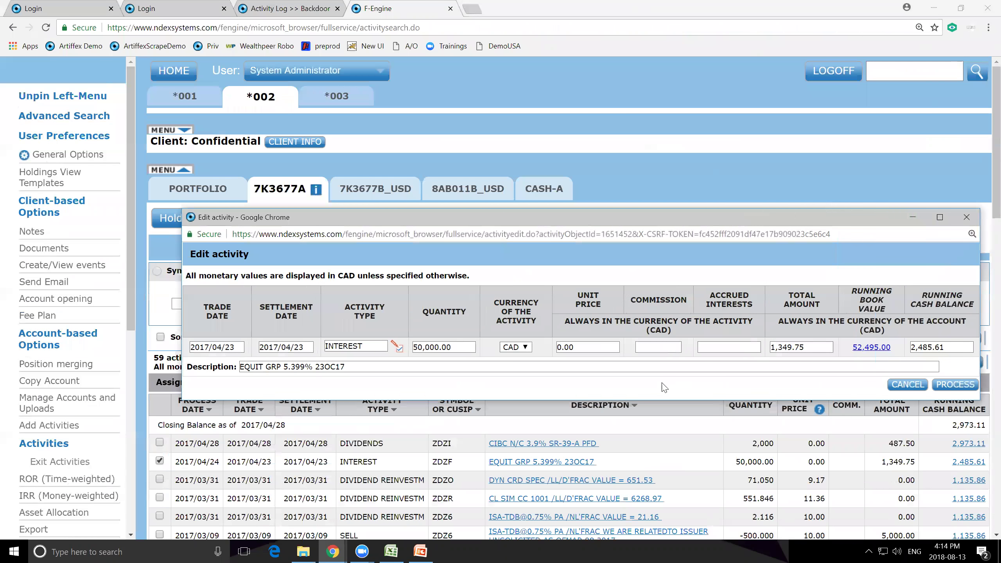
{"action": "left_click", "coordinate": [905, 388]}
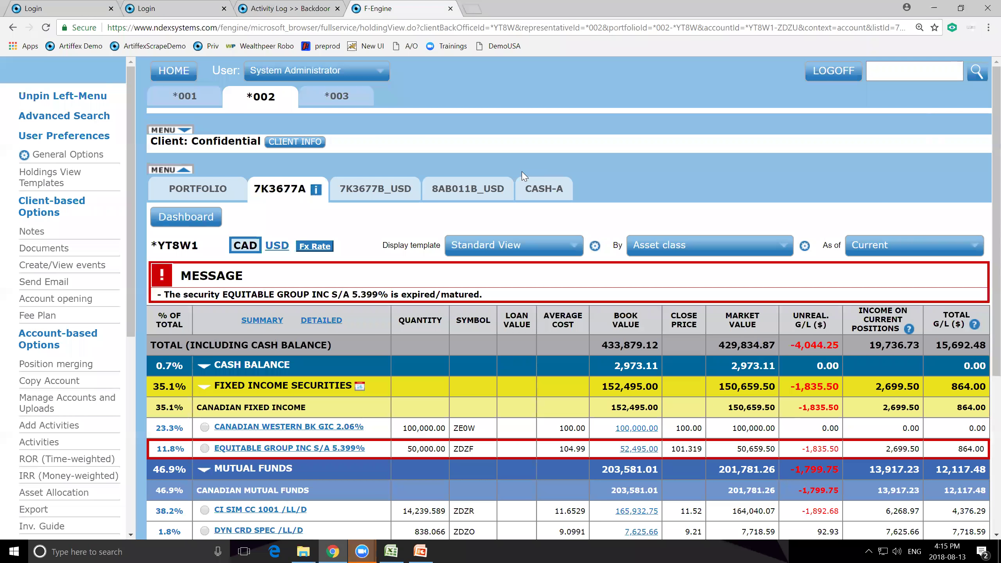
Switch to the Artiffex QuickBooks webinar presentation in PowerPoint
{"action": "left_click", "coordinate": [421, 550]}
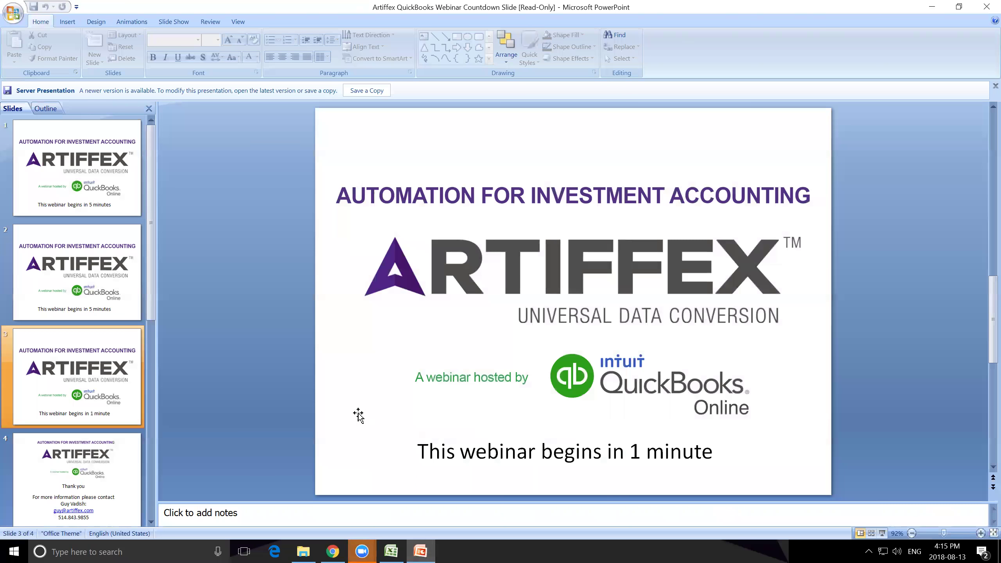